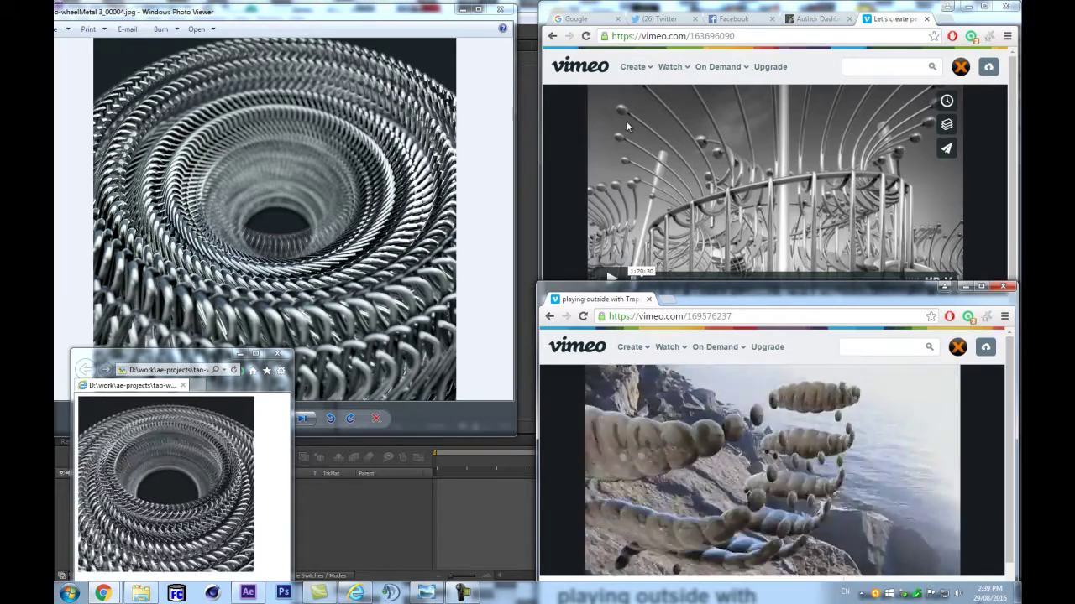
Step: Bring the Vimeo window with the kinetic sculptures video to the front and enlarge it to show the video's title
left_click(821, 56)
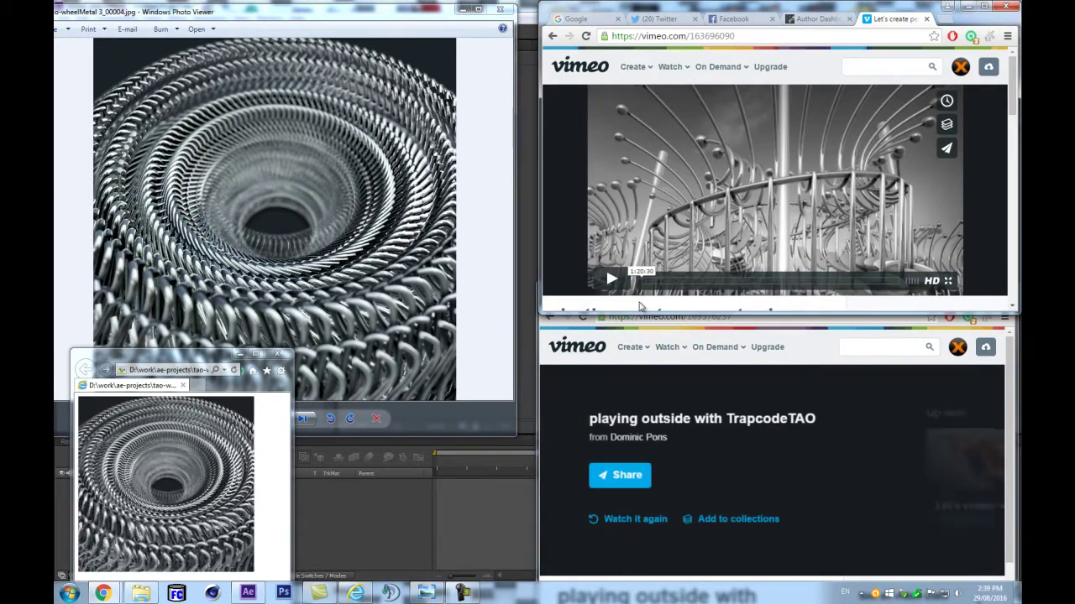
left_click_drag(645, 318, 675, 423)
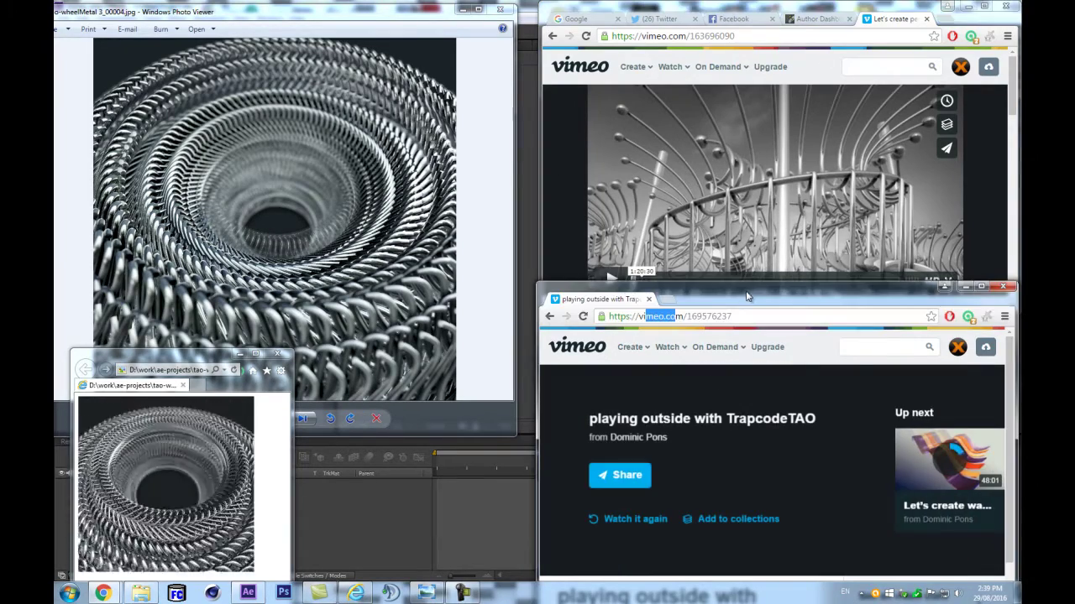
left_click(899, 20)
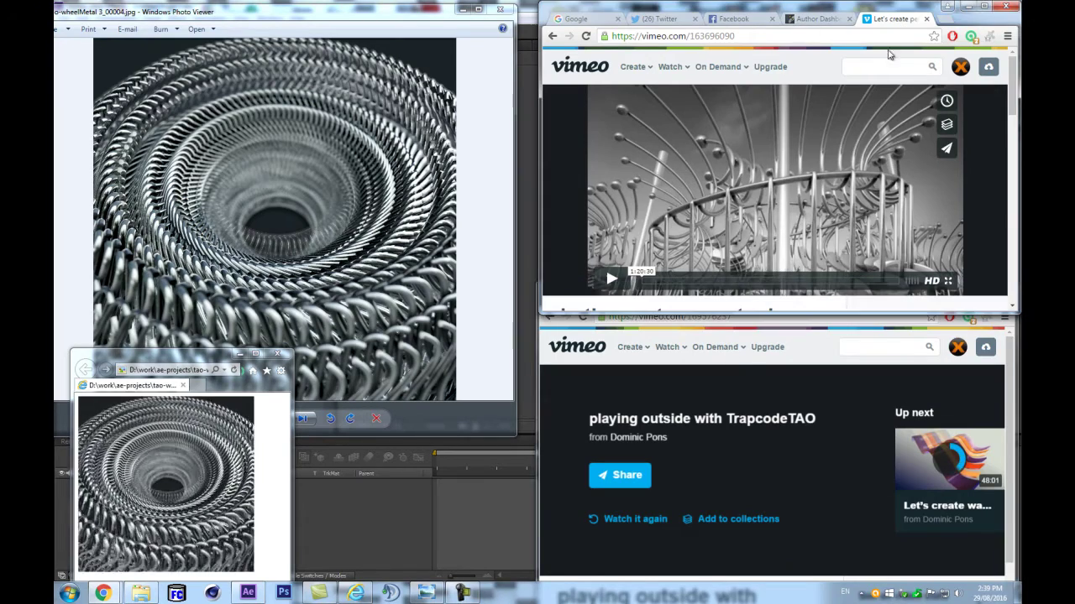
left_click_drag(739, 312, 772, 455)
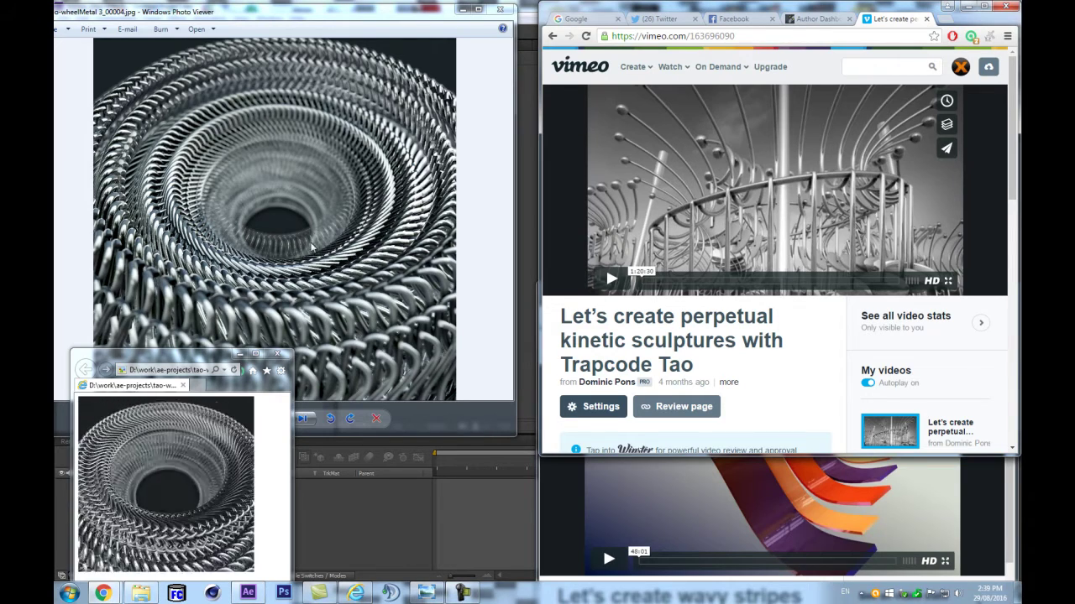
Step: Switch to After Effects and create a 1080 x 1080, 30 fps, 180-frame composition named Tao-metalWheel
left_click(390, 504)
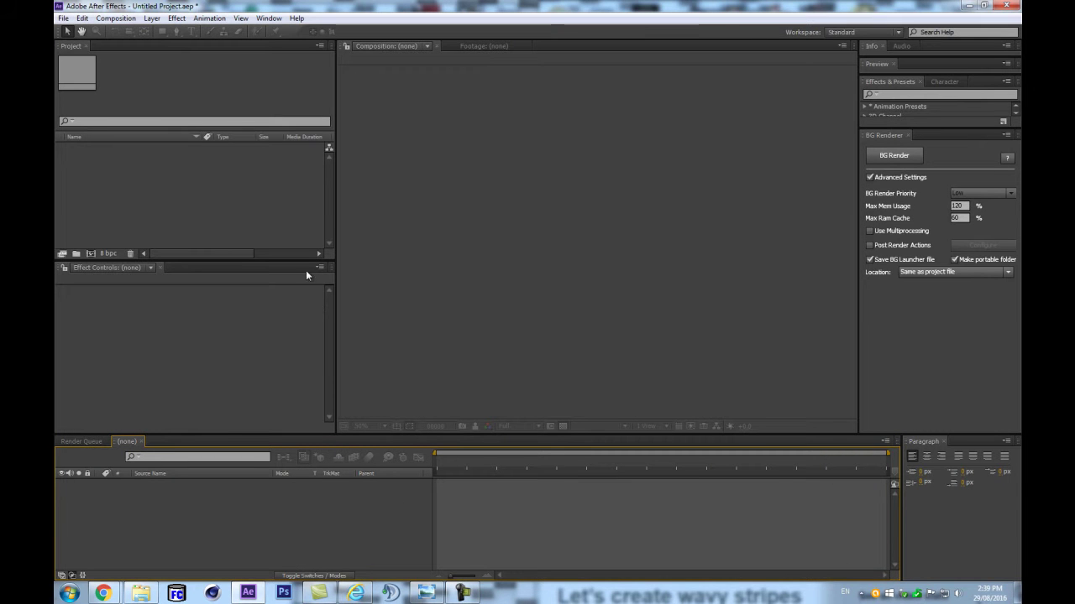
key("ctrl+n")
type("Tao-")
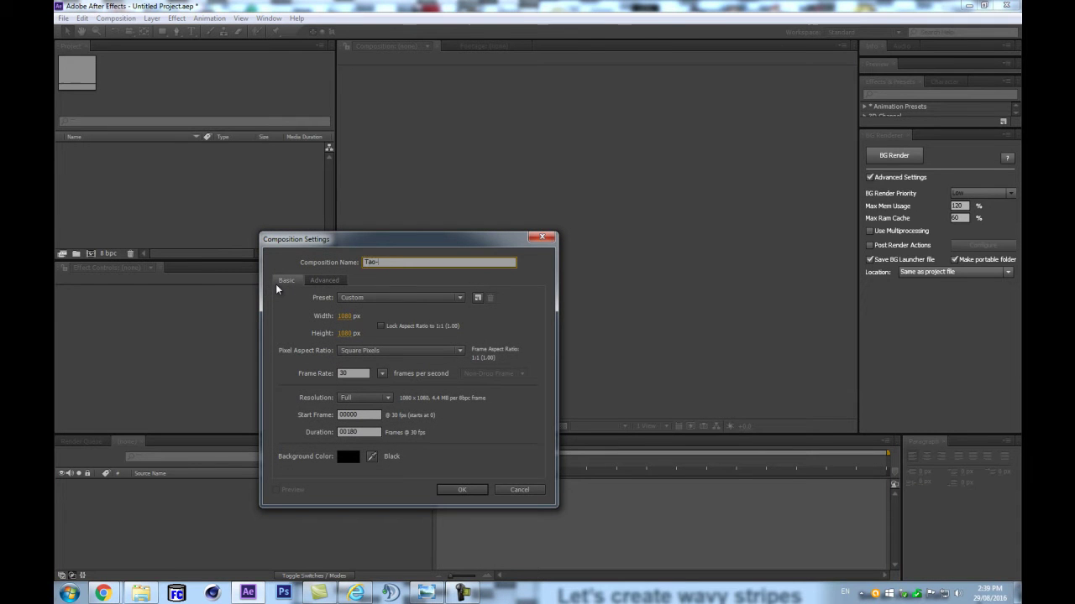
type("metalWheel")
key("Return")
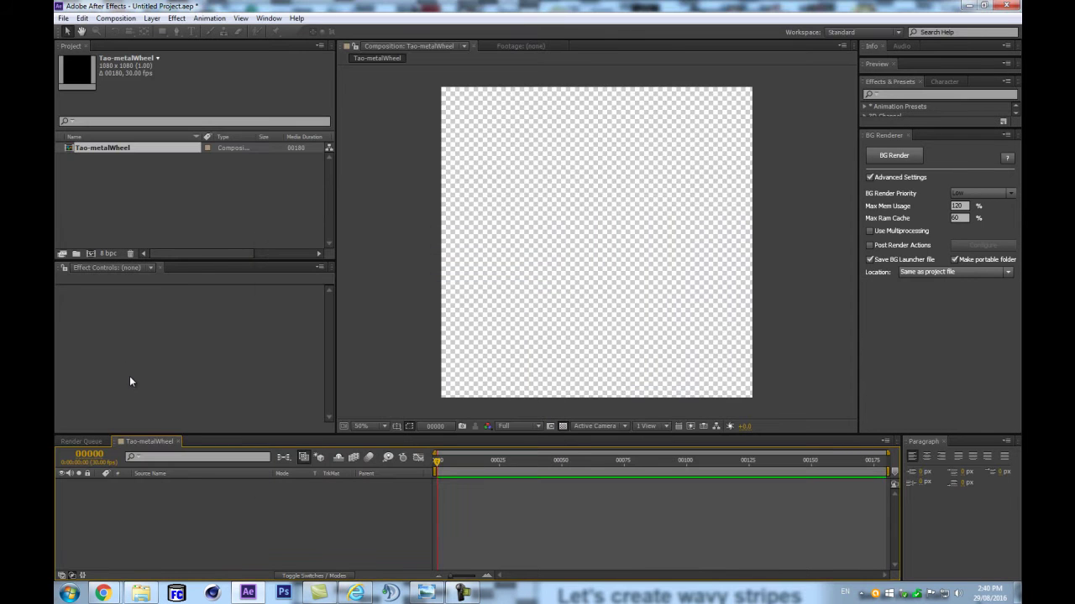
Step: Add a black solid named TAO to the composition, sized to match the composition
key("ctrl+y")
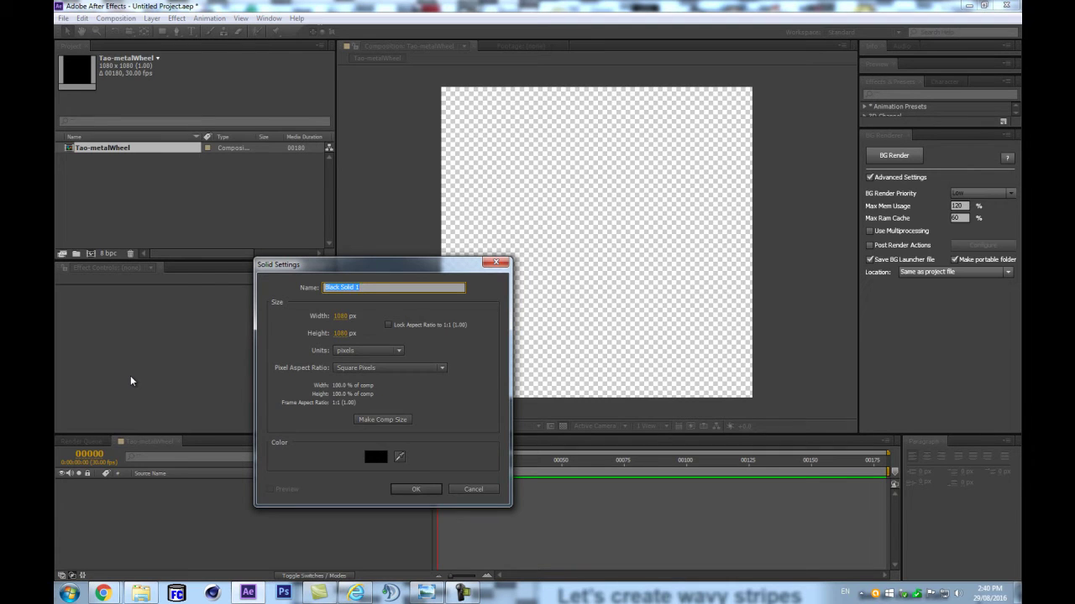
type("TAO")
left_click(397, 424)
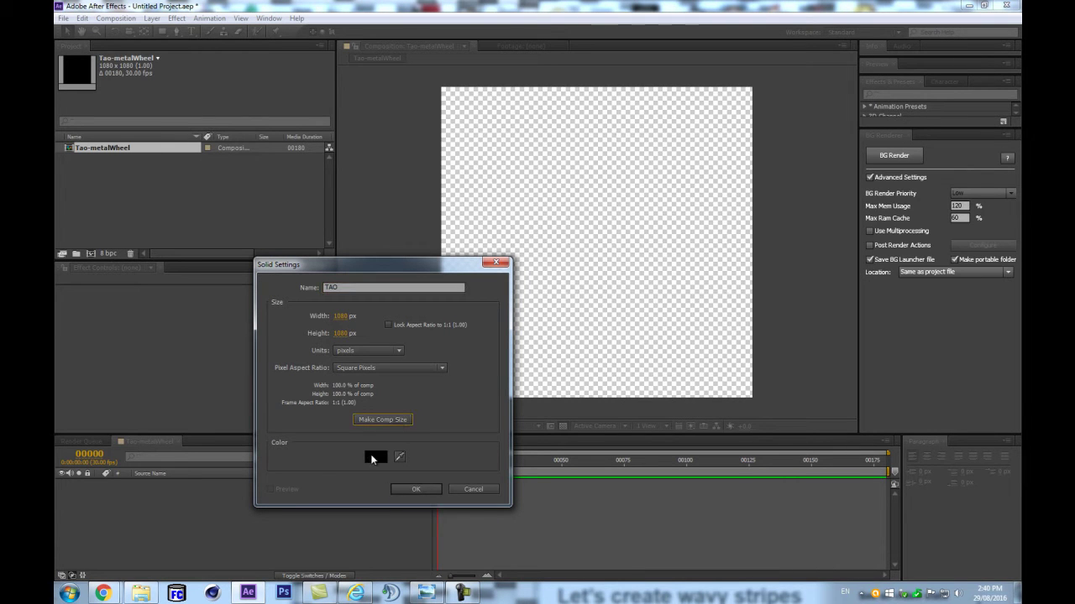
left_click(399, 490)
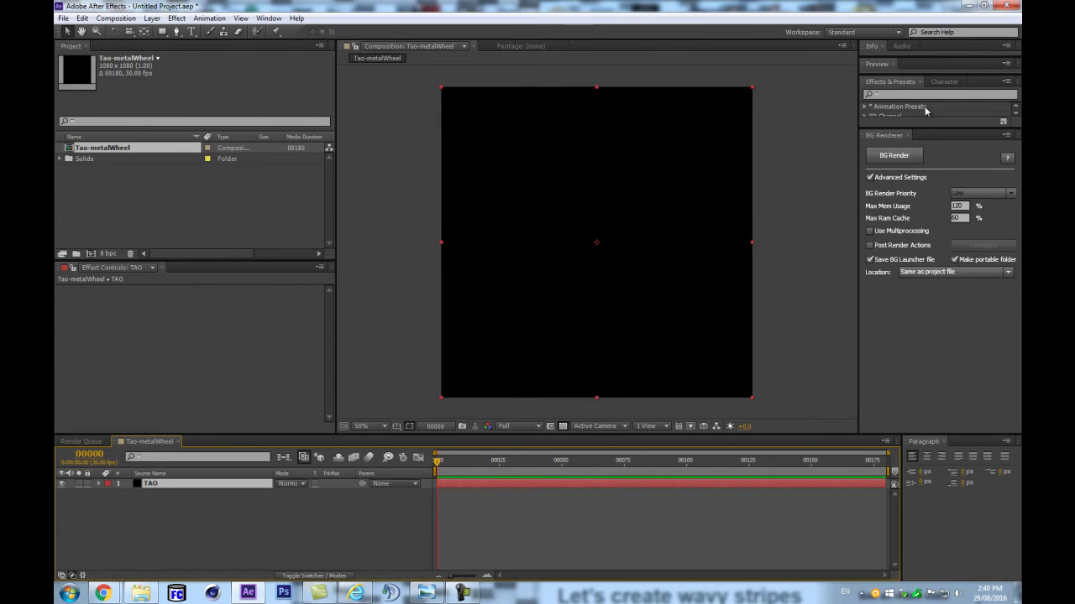
Step: Search the effects for "tao" and apply the Trapcode Tao effect to the TAO solid
left_click_drag(931, 126, 937, 205)
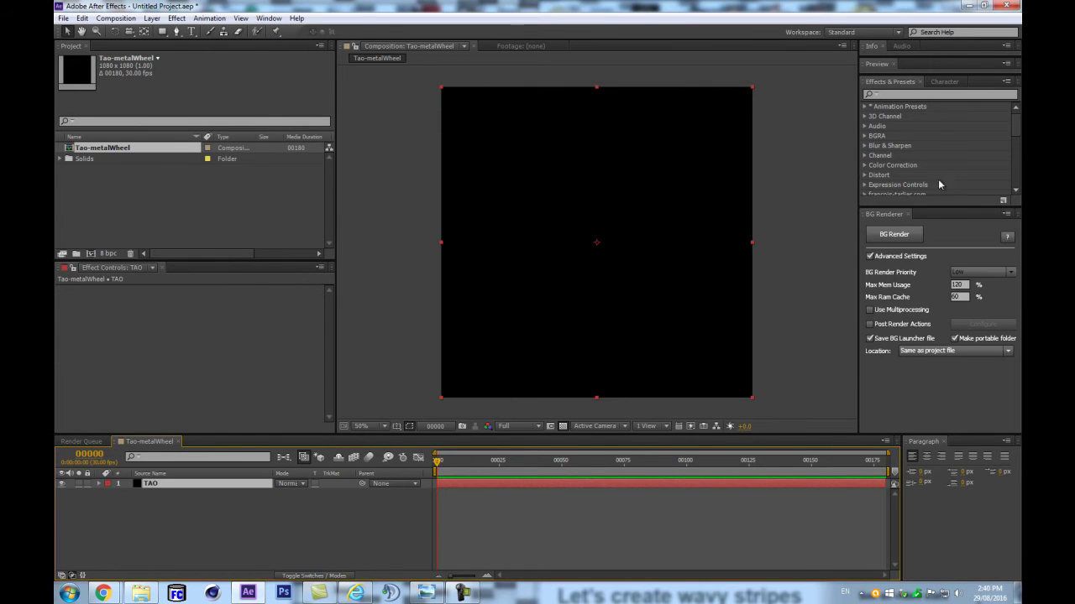
left_click(926, 94)
type("t")
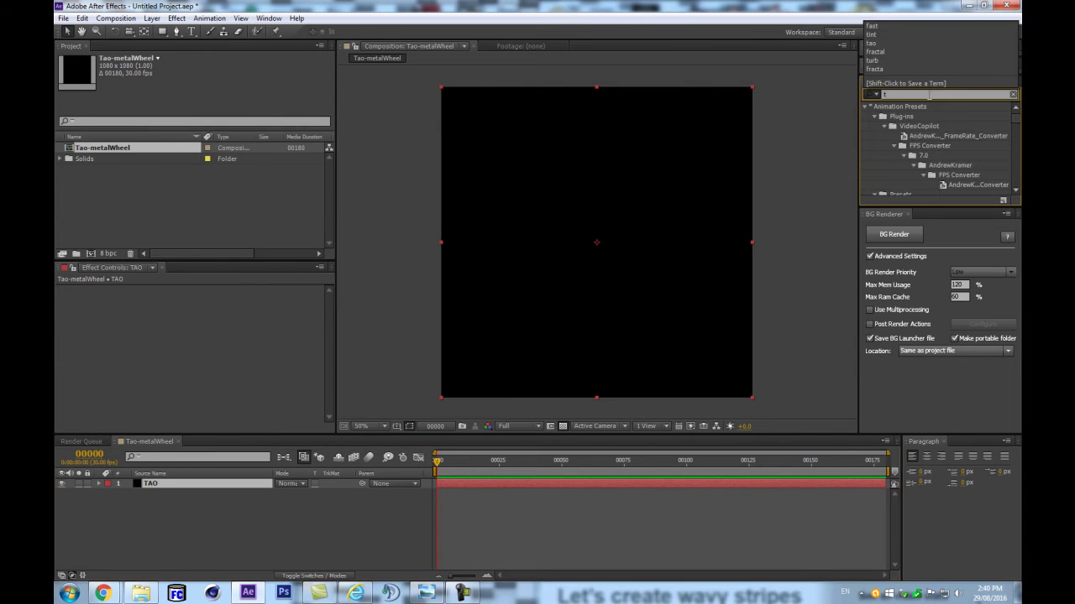
type("ao")
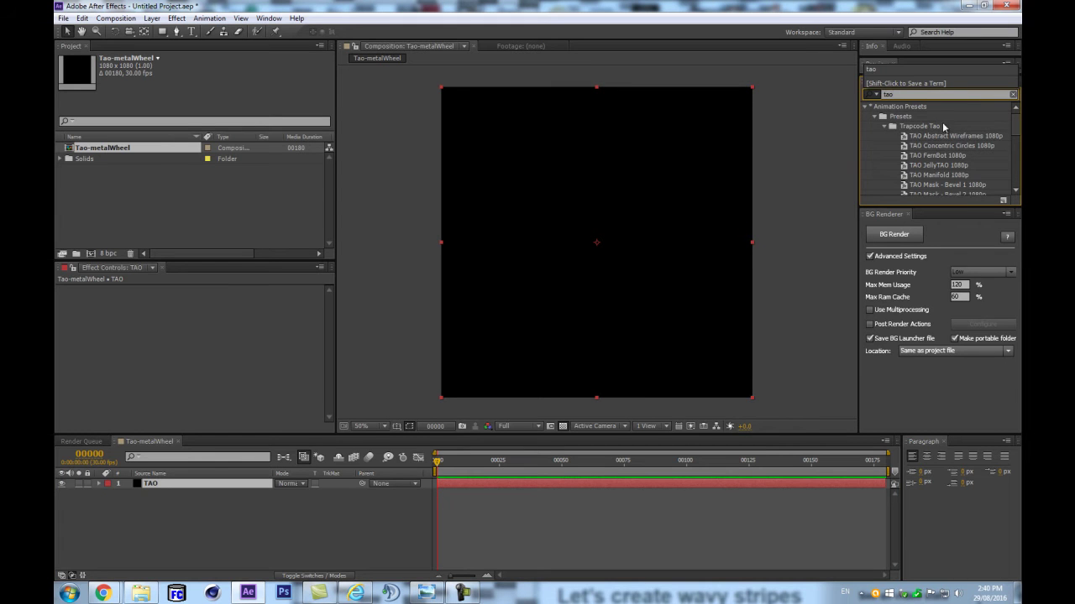
left_click(886, 127)
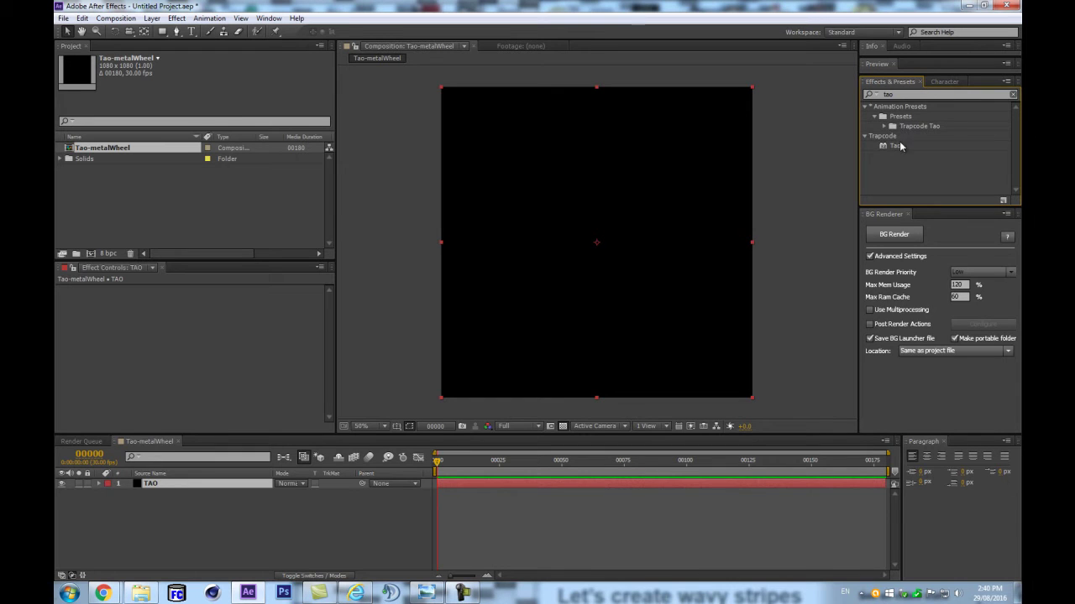
left_click_drag(892, 145, 198, 535)
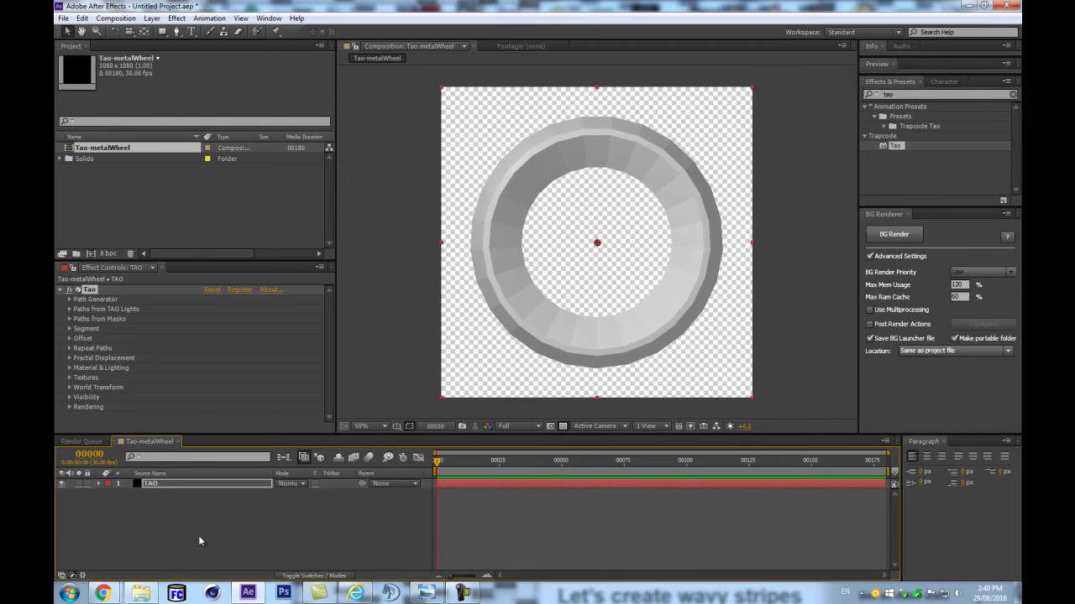
Step: Turn off the transparency grid, enlarge the composition view, and disable Generate Path in Tao's Path Generator settings
left_click(562, 426)
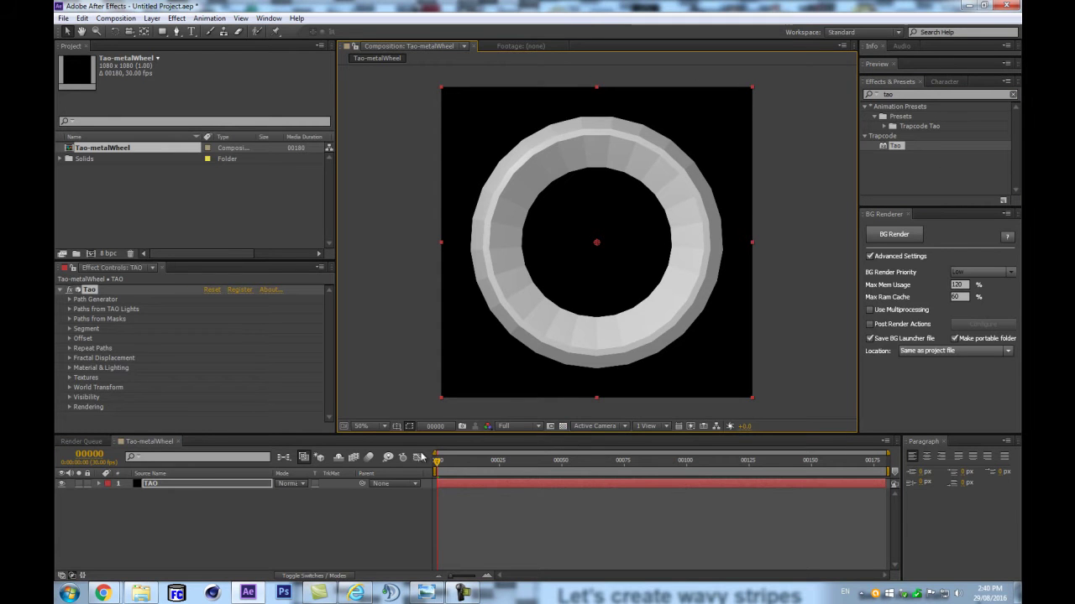
left_click_drag(474, 434, 481, 458)
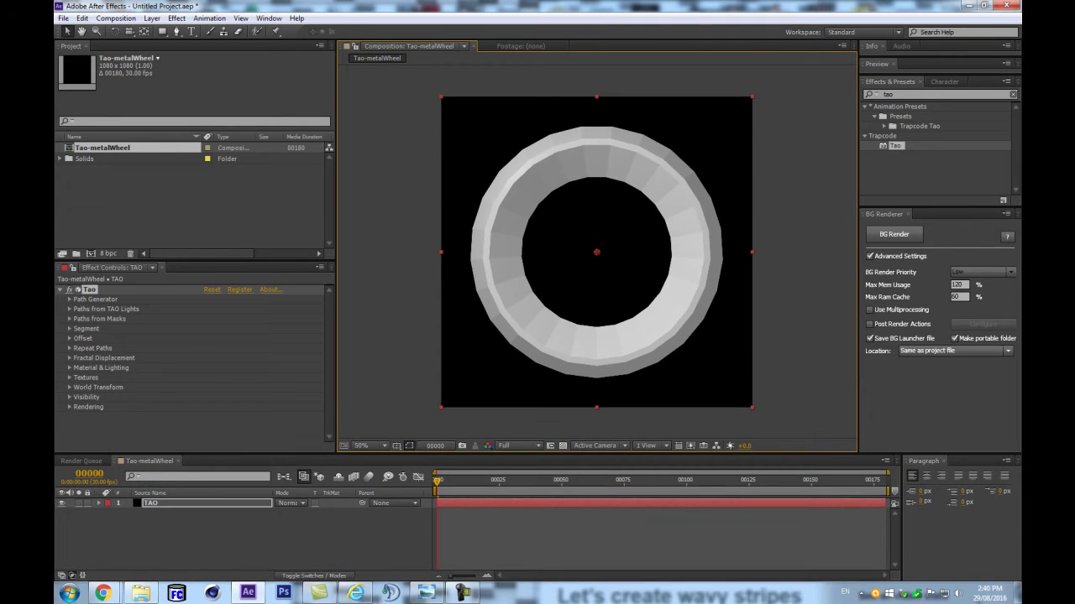
left_click(69, 299)
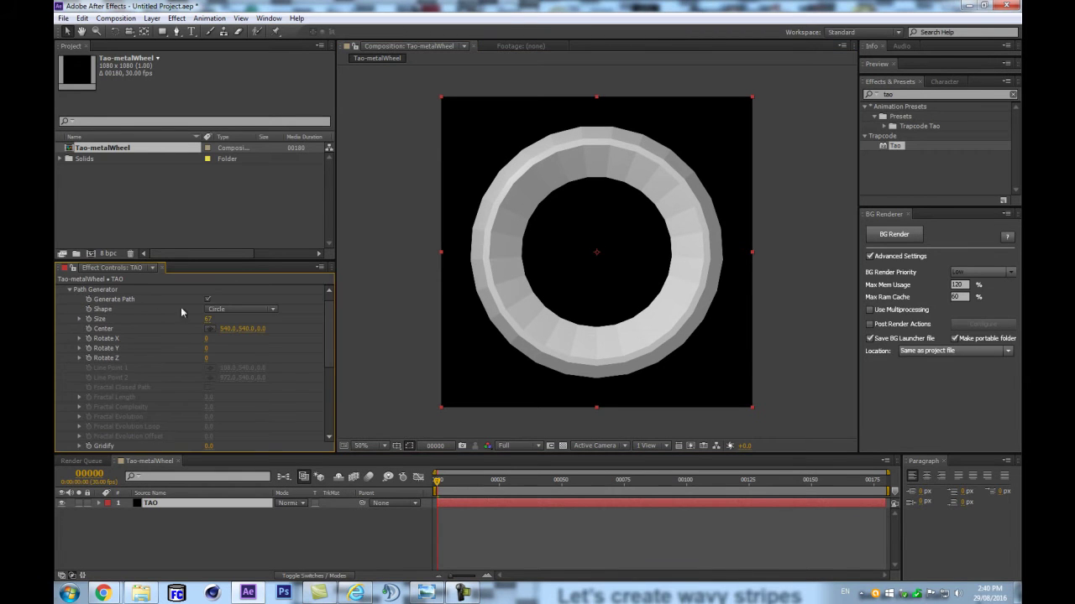
left_click(206, 300)
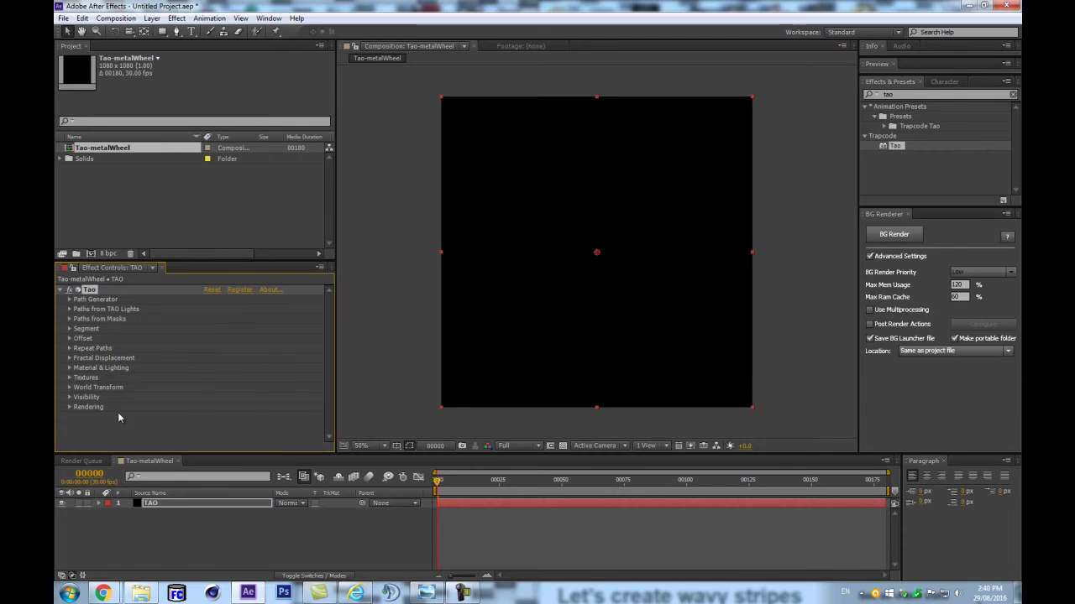
Step: Deselect the TAO layer and show the title/action safe guides in the composition view
left_click(149, 530)
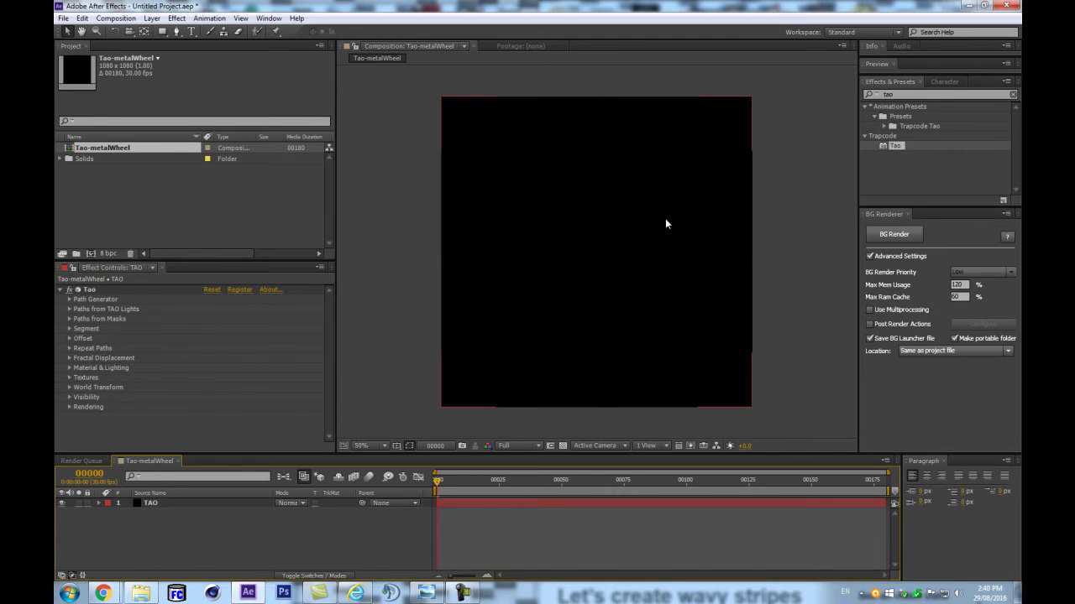
left_click(396, 445)
left_click(434, 459)
Step: Draw a two-point mask path on the TAO layer with the Pen tool, bending both points' handles leftward into a C-shaped curve near the centre
left_click(192, 499)
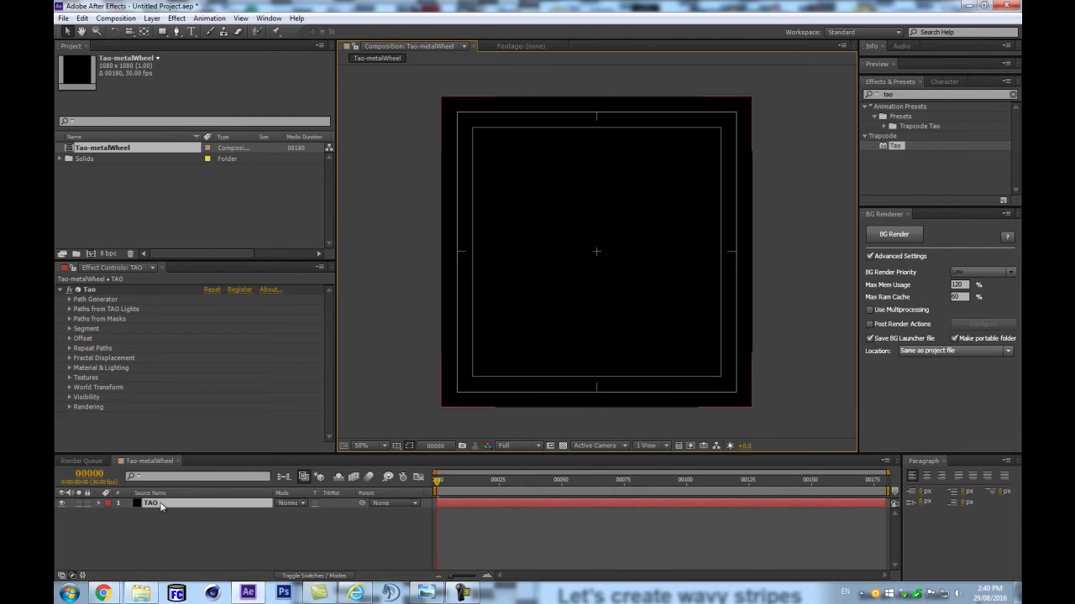
key("g")
key("period")
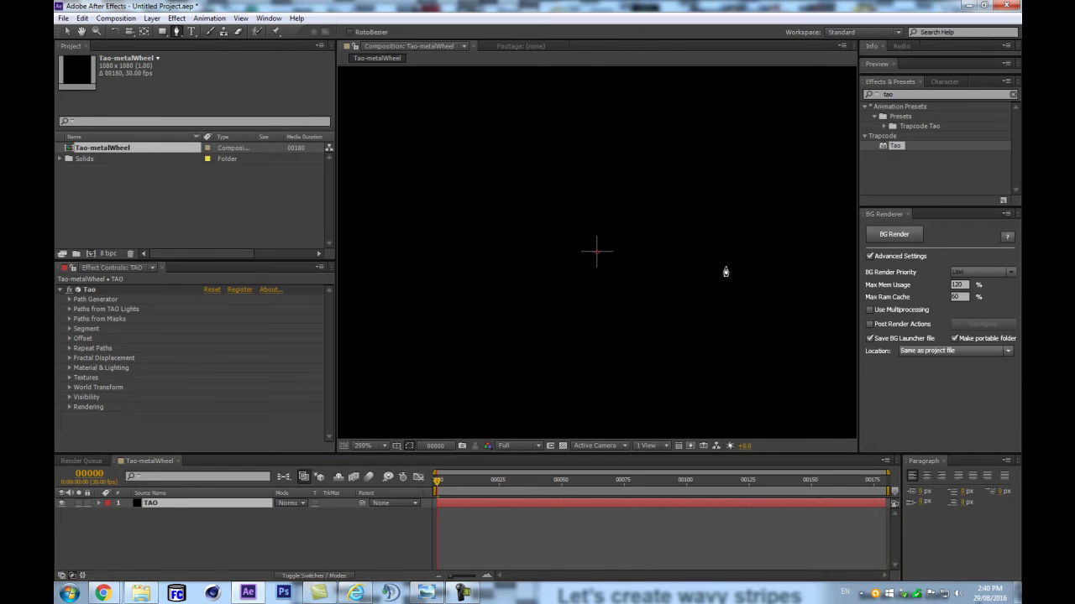
scroll(529, 230, "down", 1)
scroll(569, 240, "up", 1)
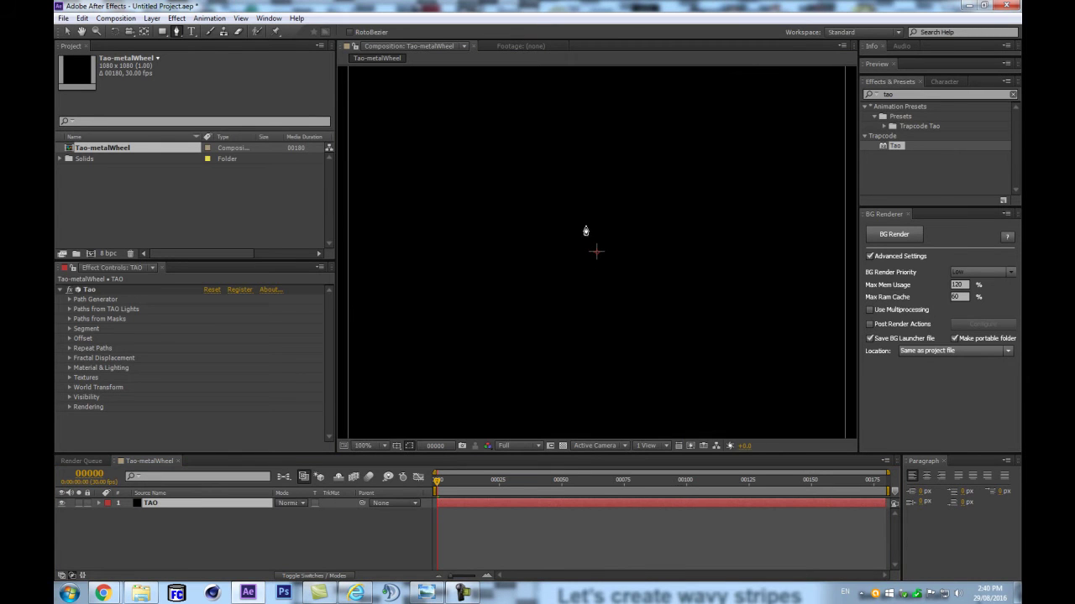
left_click_drag(585, 227, 637, 225)
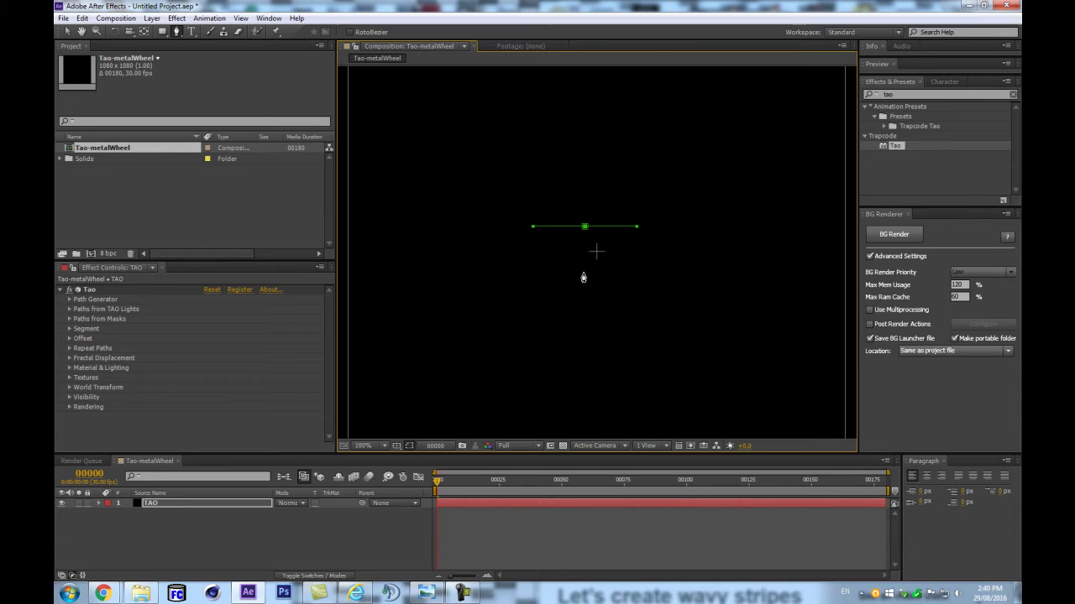
left_click_drag(584, 273, 612, 273)
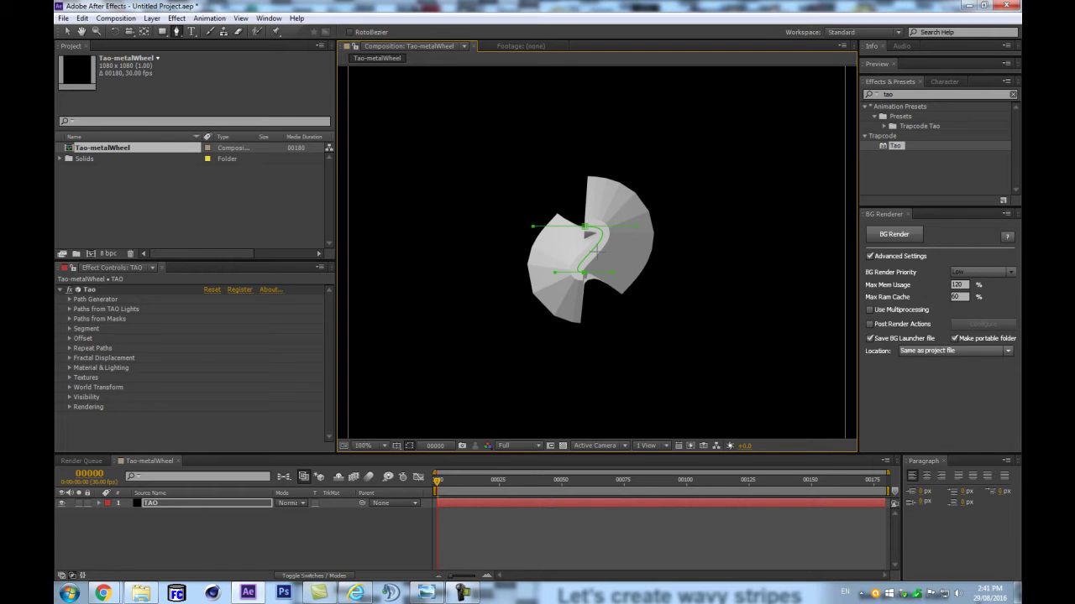
left_click_drag(636, 226, 543, 228)
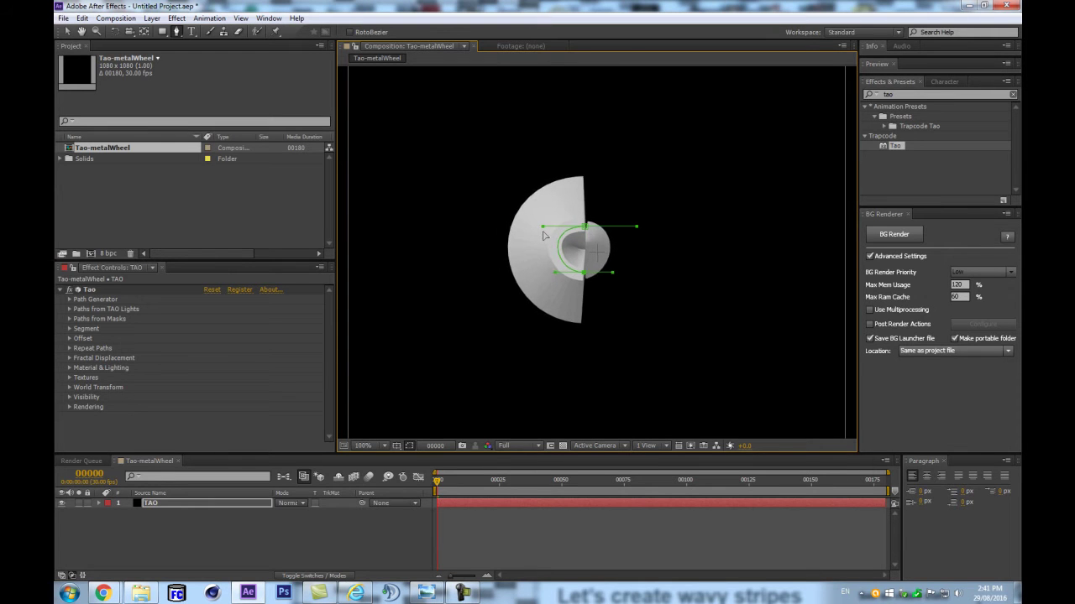
left_click_drag(554, 272, 543, 272)
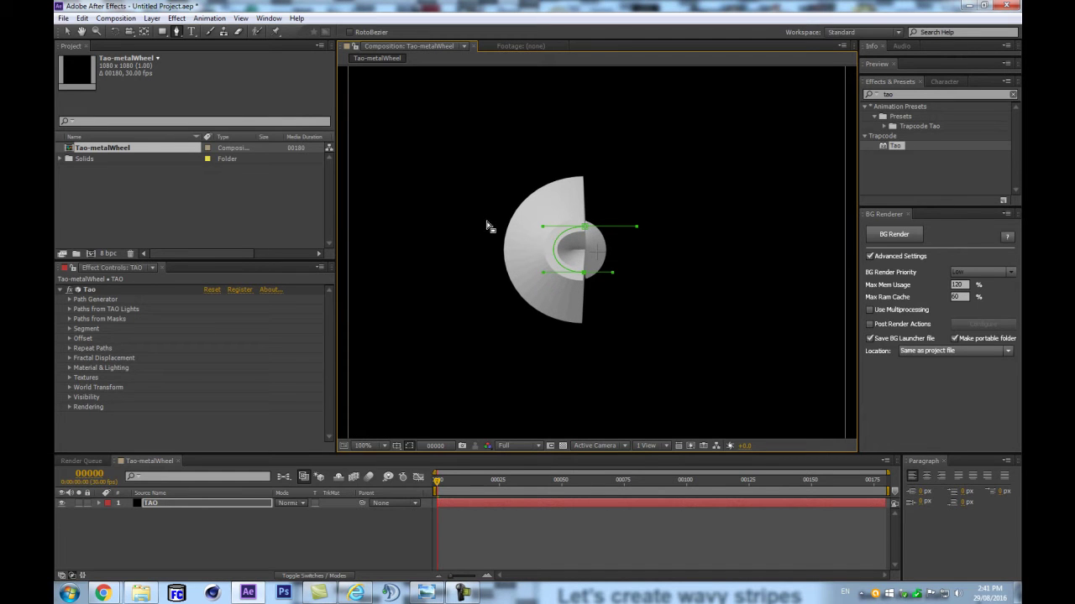
Step: Show the rulers and place a vertical guide at the left handle ends, aligning the lower point's left handle to it
key("ctrl+r")
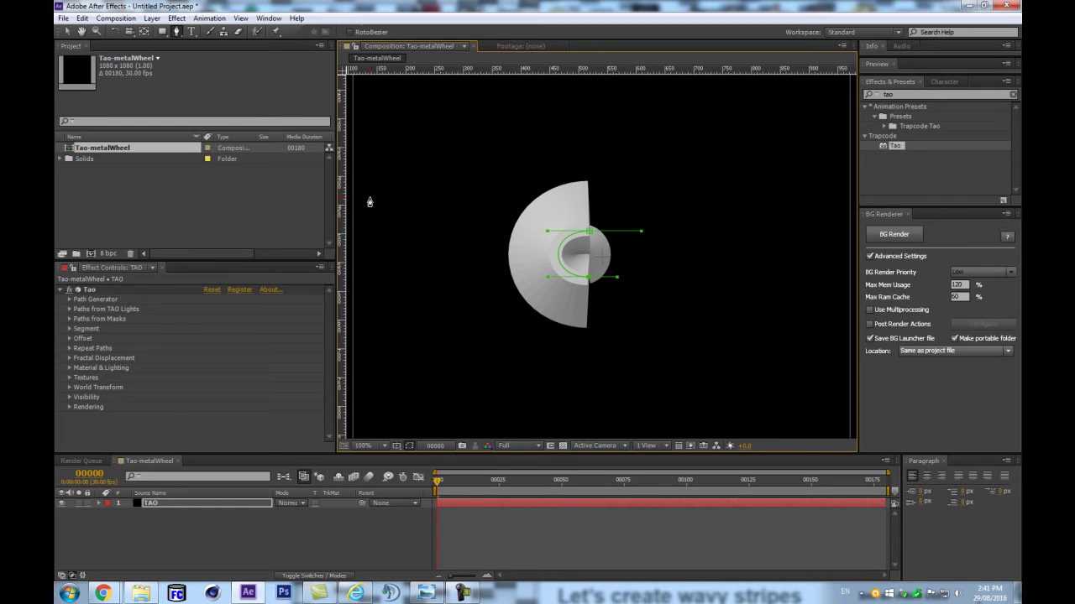
left_click_drag(351, 169, 547, 154)
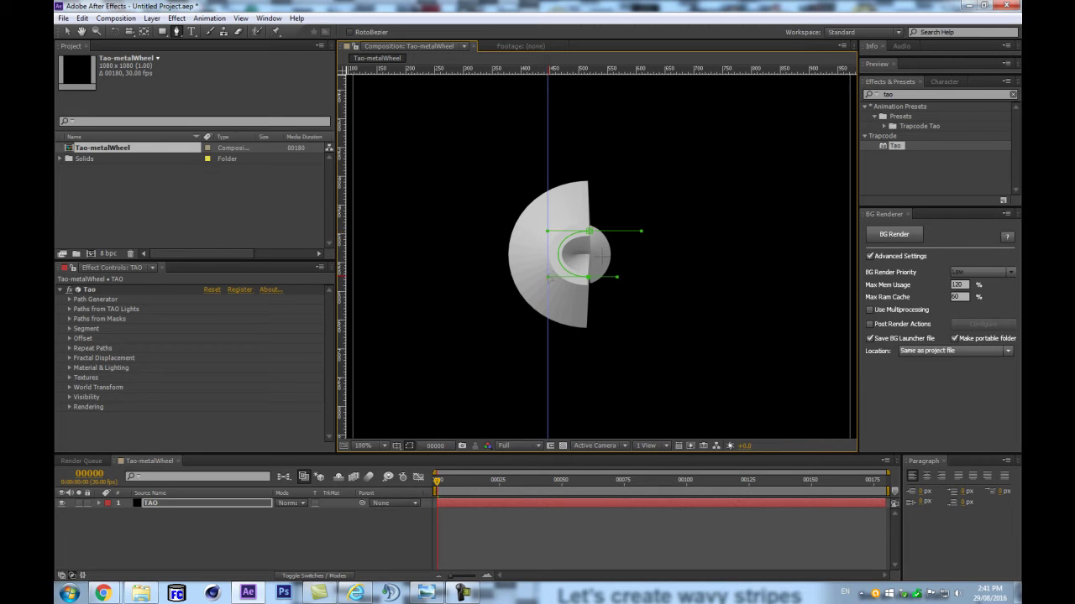
mouse_move(550, 278)
left_mouse_down()
mouse_move(561, 278)
mouse_move(550, 284)
left_mouse_up()
Step: Lengthen the lower point's right handle and extend the open path with a smooth third point to its right, undoing any accidental closure
left_click_drag(619, 277, 634, 279)
left_click_drag(688, 279, 708, 310)
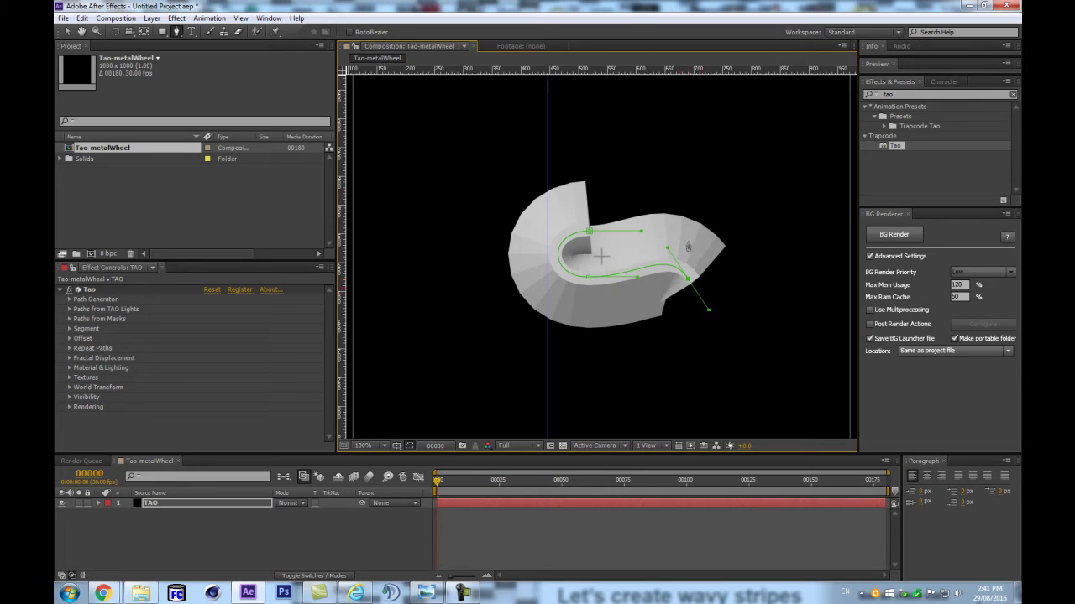
left_click(590, 232)
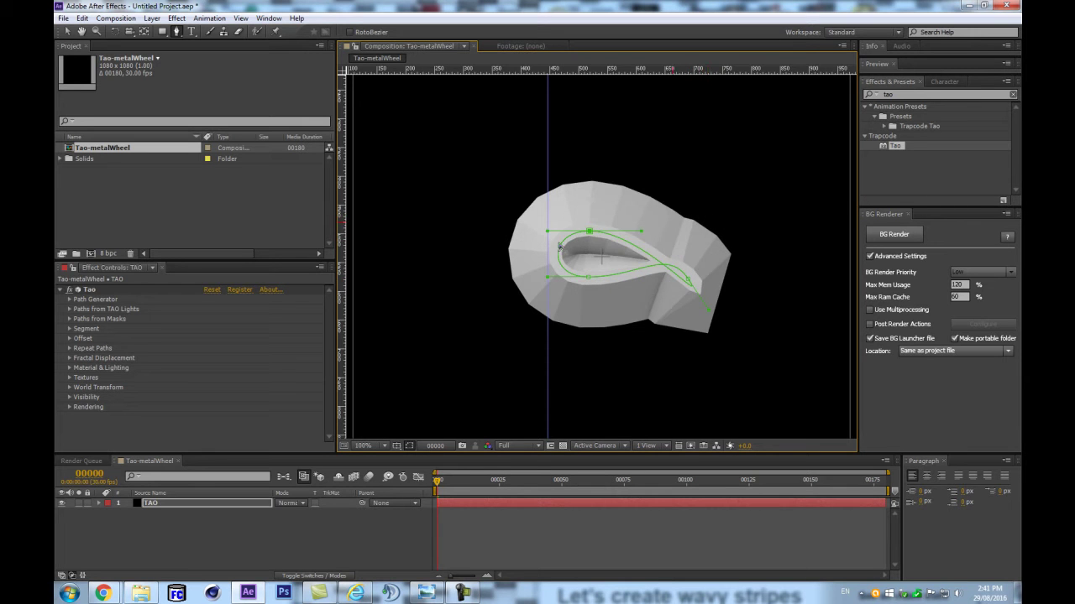
key("ctrl+z")
Step: Continue the path from its upper end point with a smooth point at the upper right, shaping it to mirror the lower branch
left_click(688, 344, "ctrl")
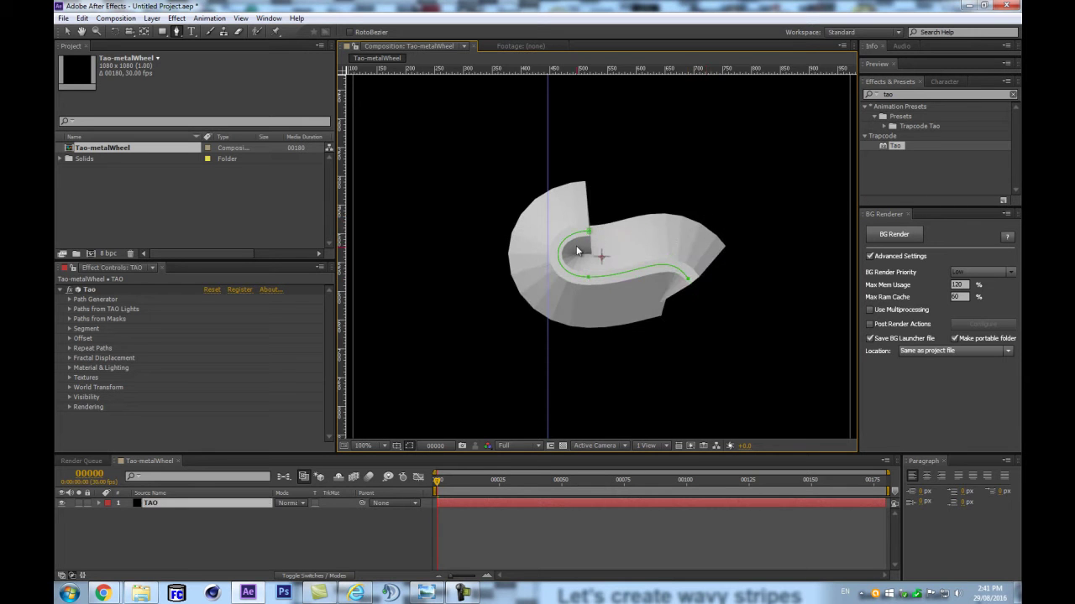
left_click(589, 233)
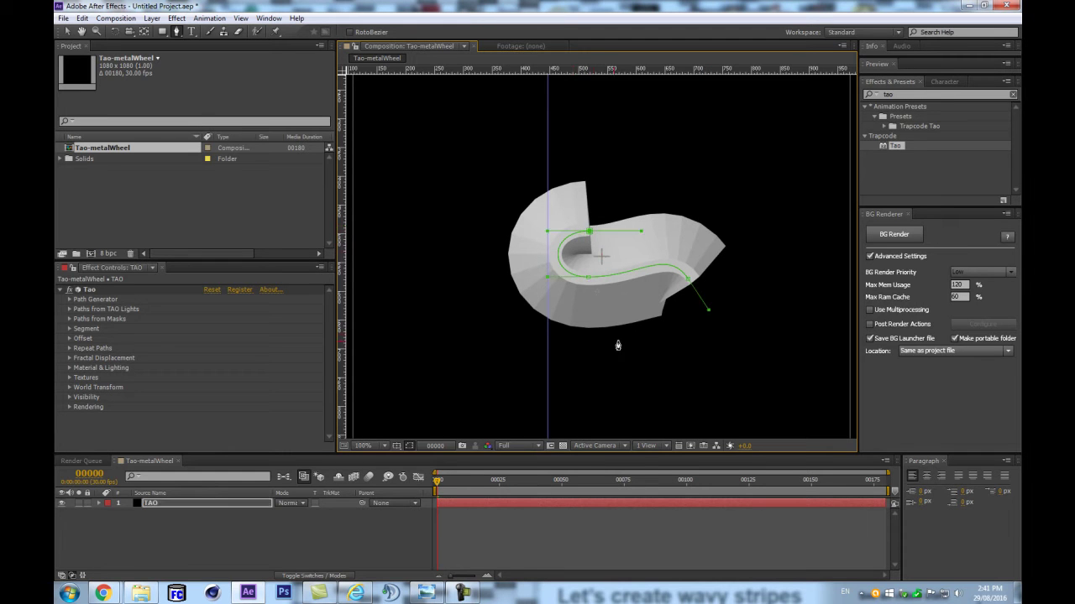
left_click_drag(696, 218, 700, 178)
left_click_drag(696, 250, 689, 249)
left_click_drag(697, 208, 690, 217)
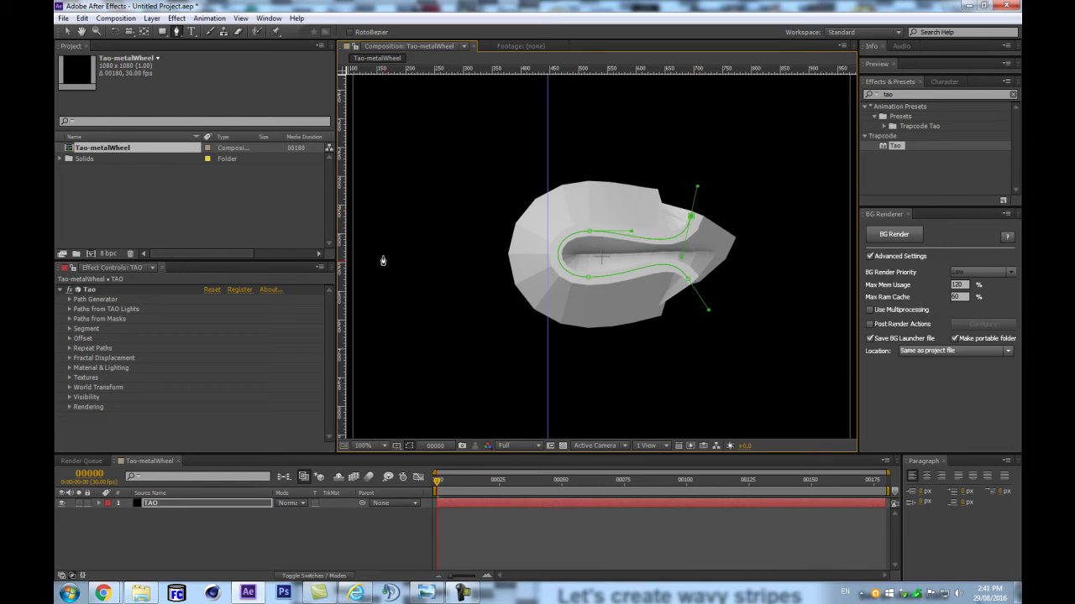
Step: Place a second vertical guide at the path's right-hand end points and move both end points onto it
left_click_drag(345, 251, 687, 252)
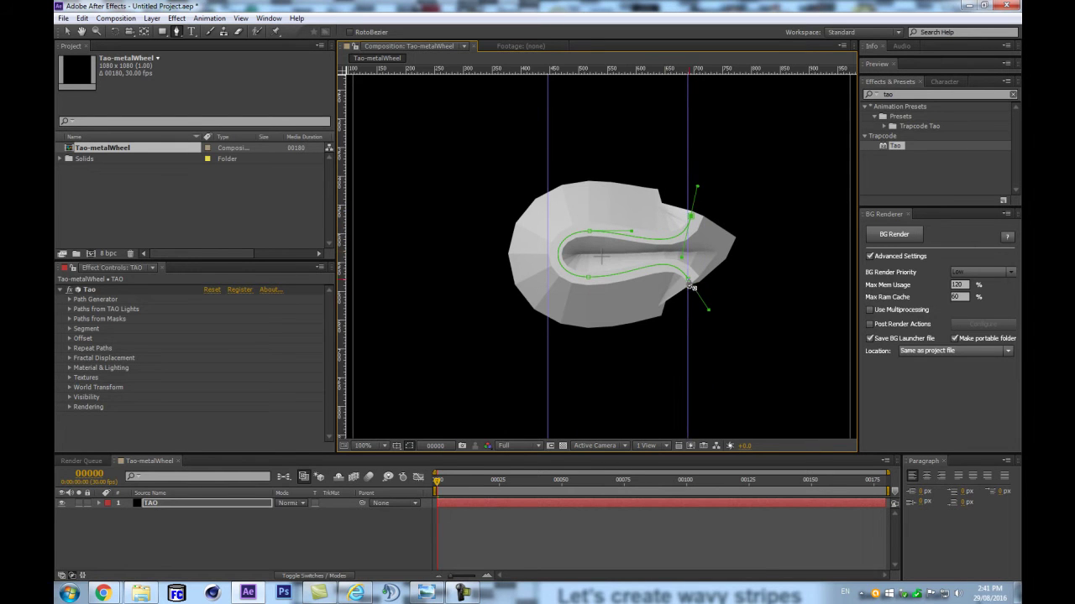
left_click_drag(688, 280, 688, 284)
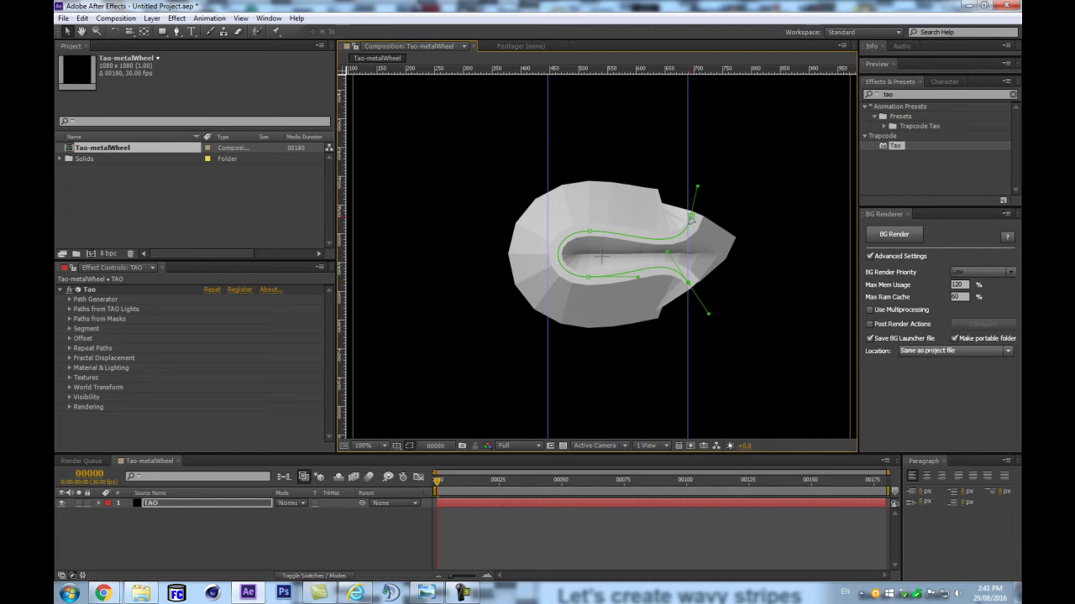
left_click_drag(690, 217, 687, 217)
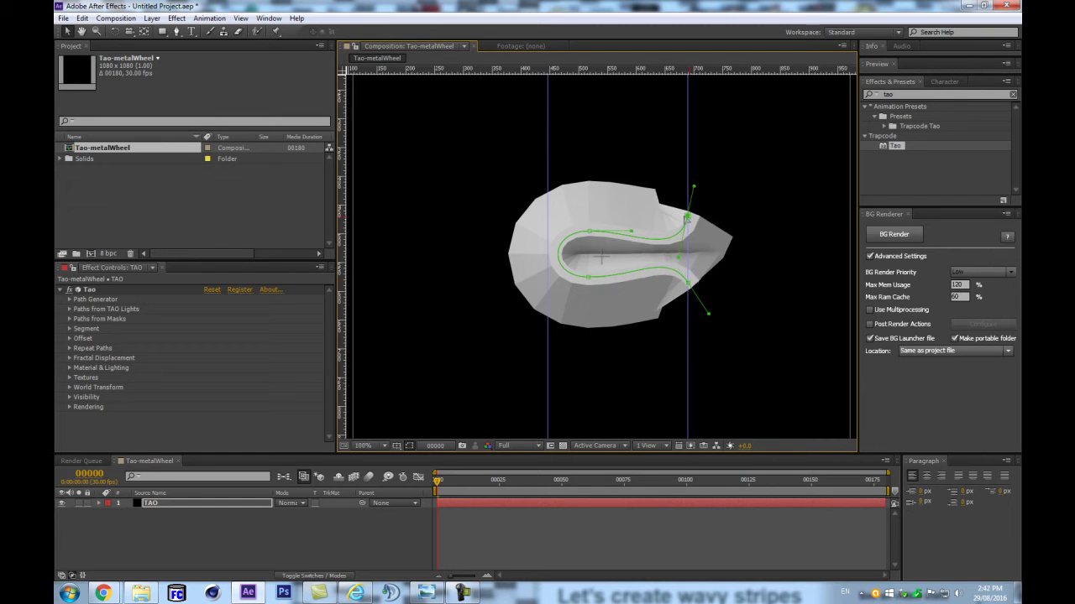
Step: Adjust the upper end point's left handle to mirror the lower one and shift the lower end point slightly down
left_click(689, 285)
left_click(688, 217, "shift")
left_click_drag(680, 258, 669, 251)
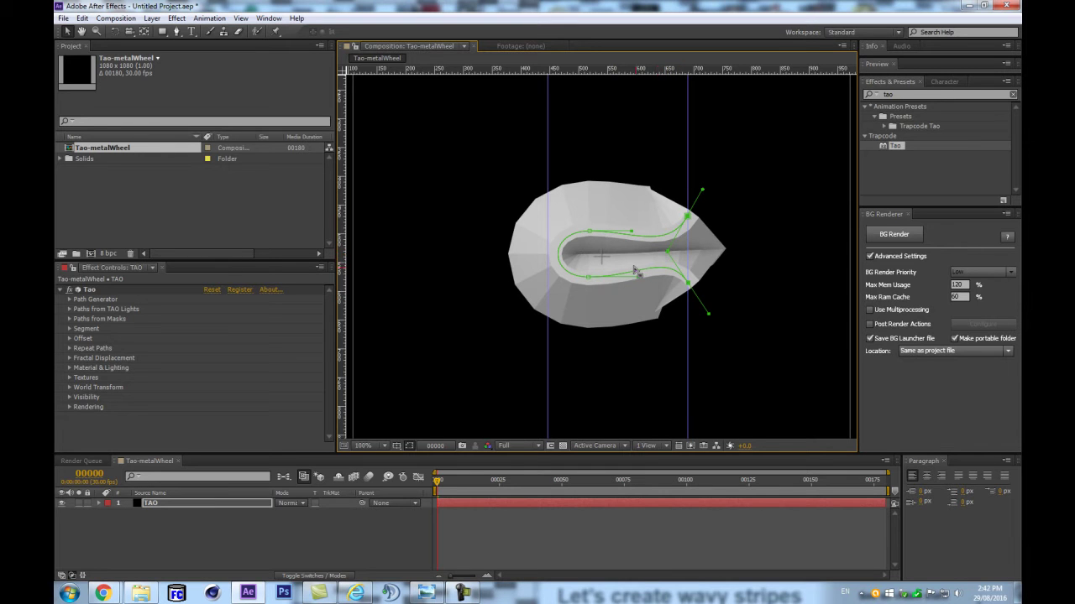
left_click(151, 504)
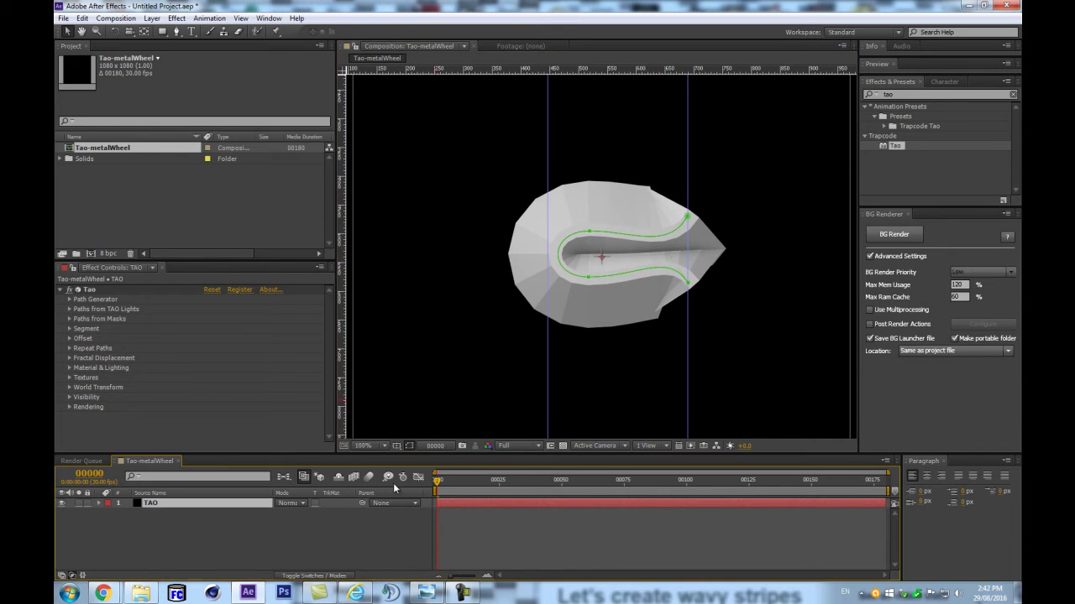
left_click(690, 287)
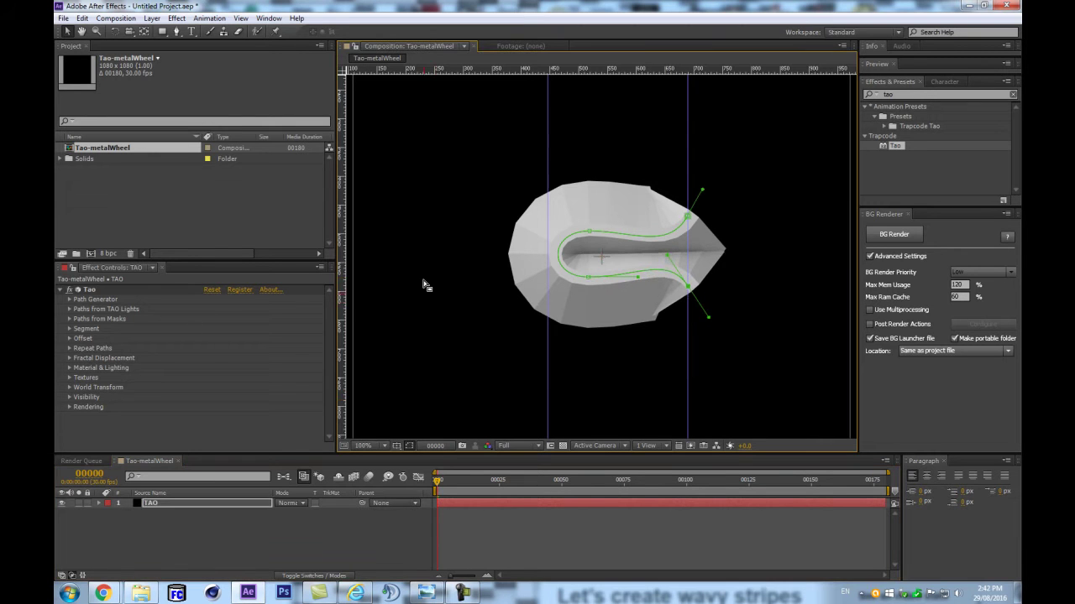
Step: Reduce the Segment Size of the Tao effect to 12
left_click(69, 329)
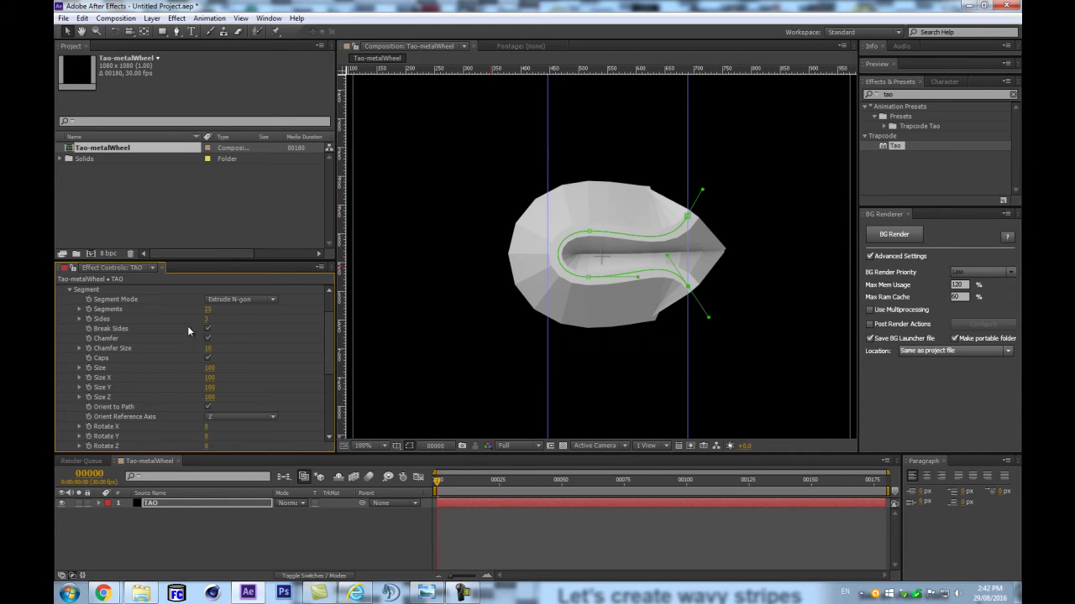
scroll(125, 378, "down", 5)
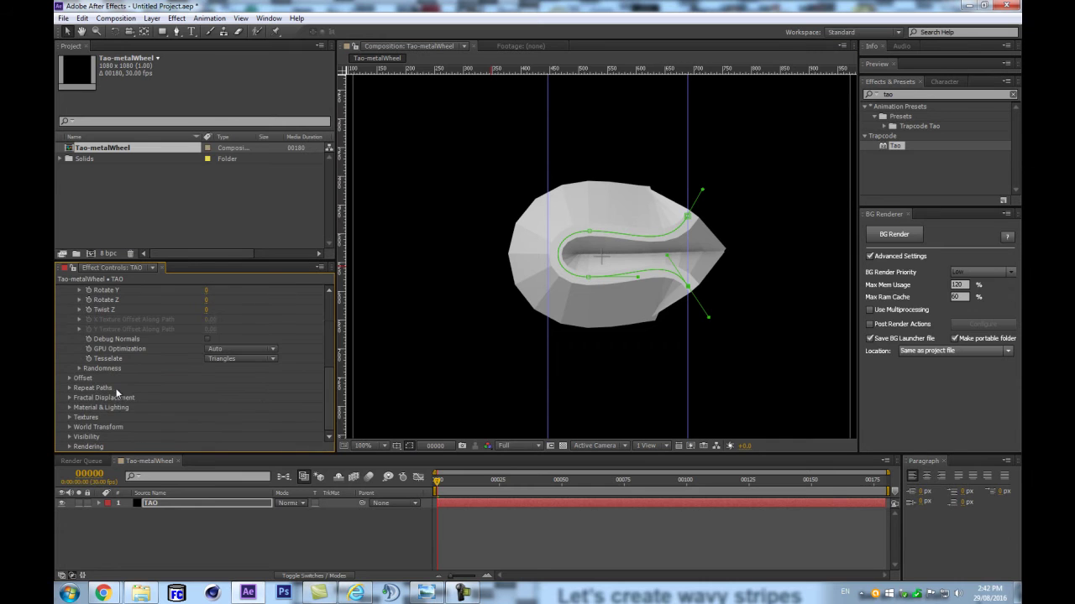
scroll(71, 335, "up", 5)
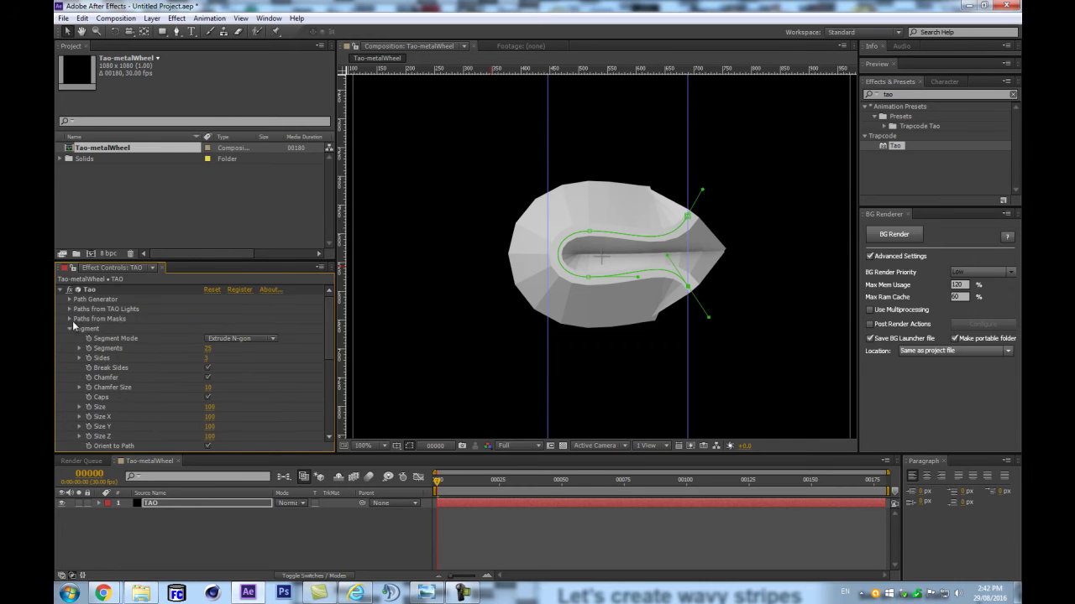
left_click(69, 328)
left_click(69, 328)
scroll(112, 351, "down", 2)
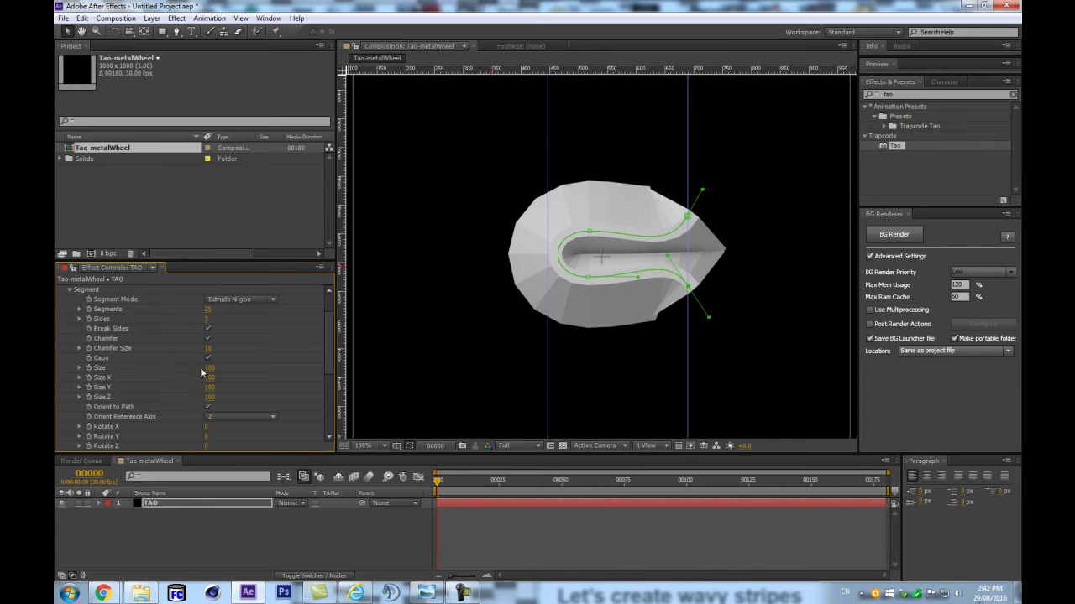
left_click_drag(205, 369, 163, 371)
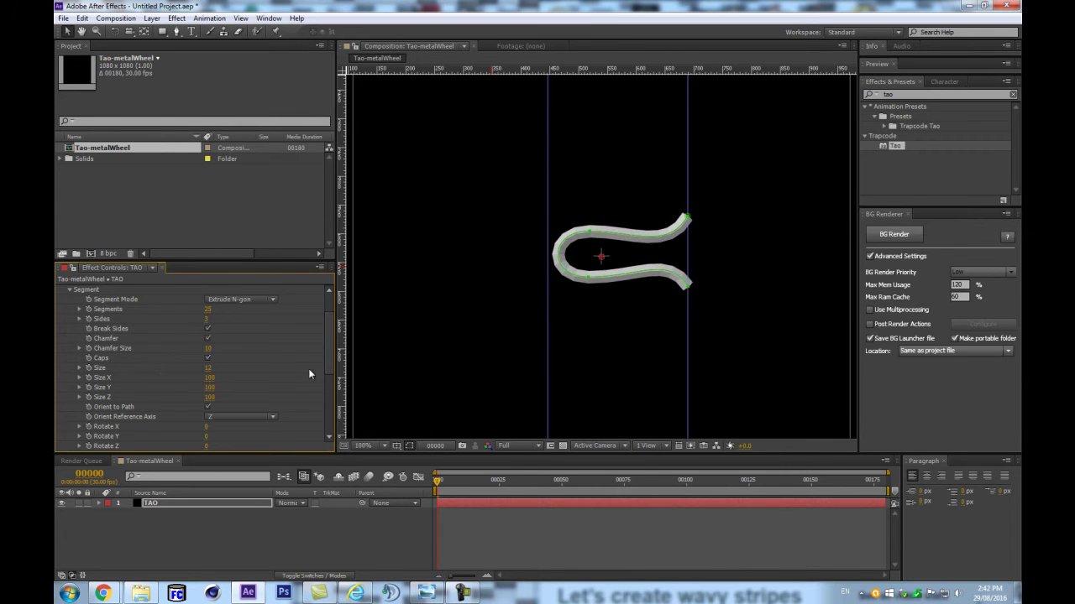
Step: Set the Tao rendering Shader to Smooth, comparing it with Flat on the zoomed-in tube
scroll(330, 366, "down", 10)
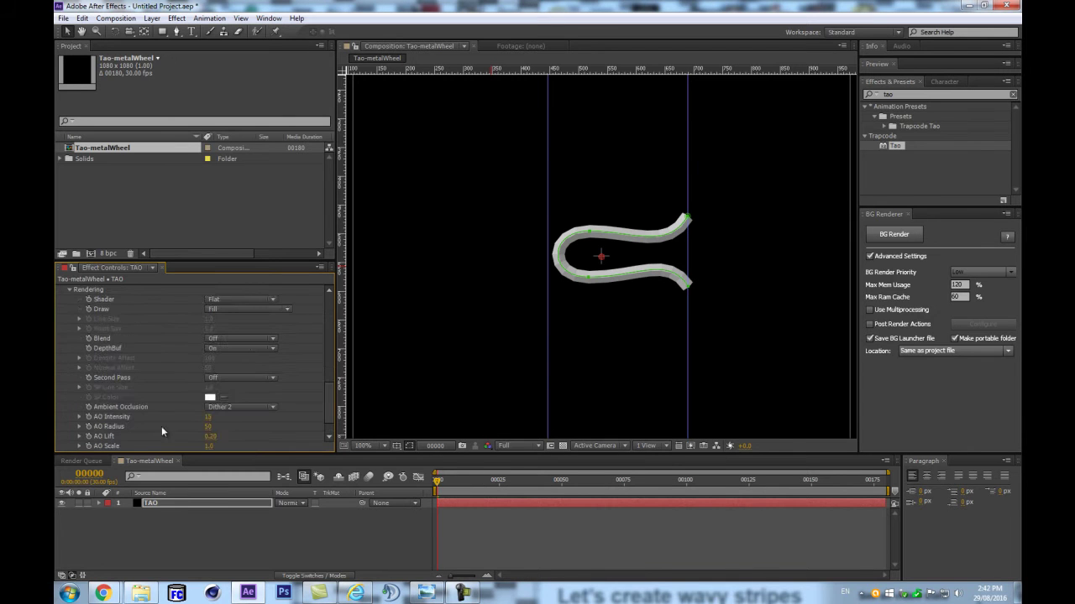
left_click(245, 299)
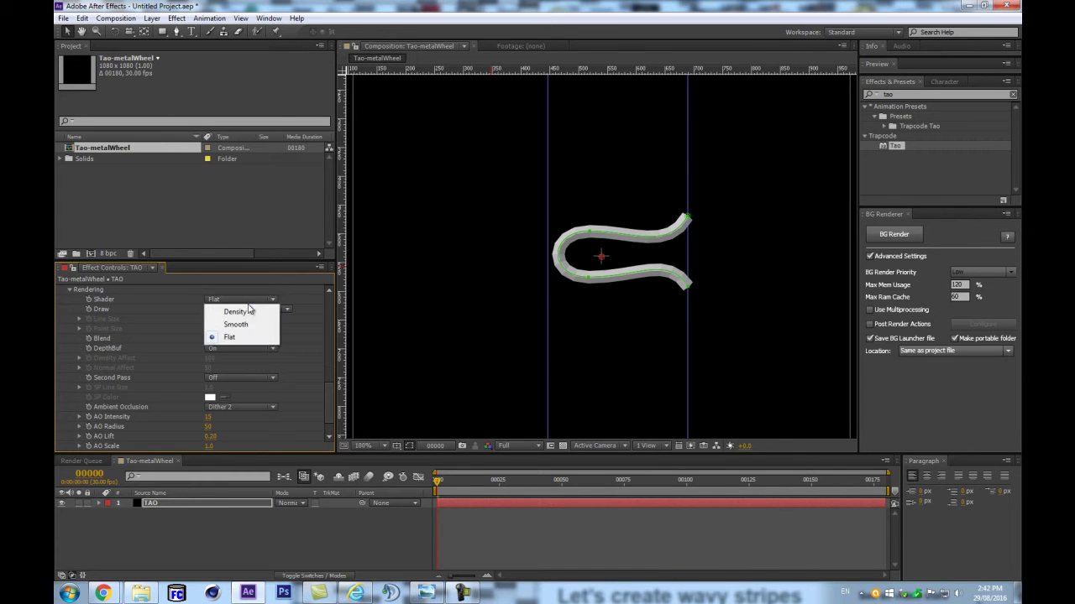
left_click(237, 325)
scroll(634, 284, "up", 2)
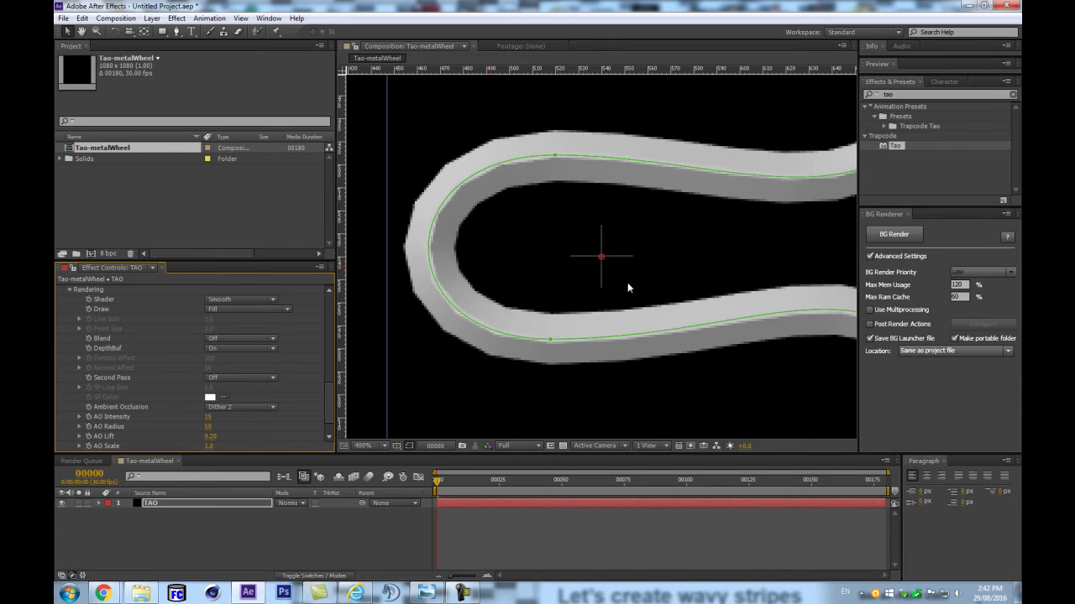
scroll(606, 319, "down", 1)
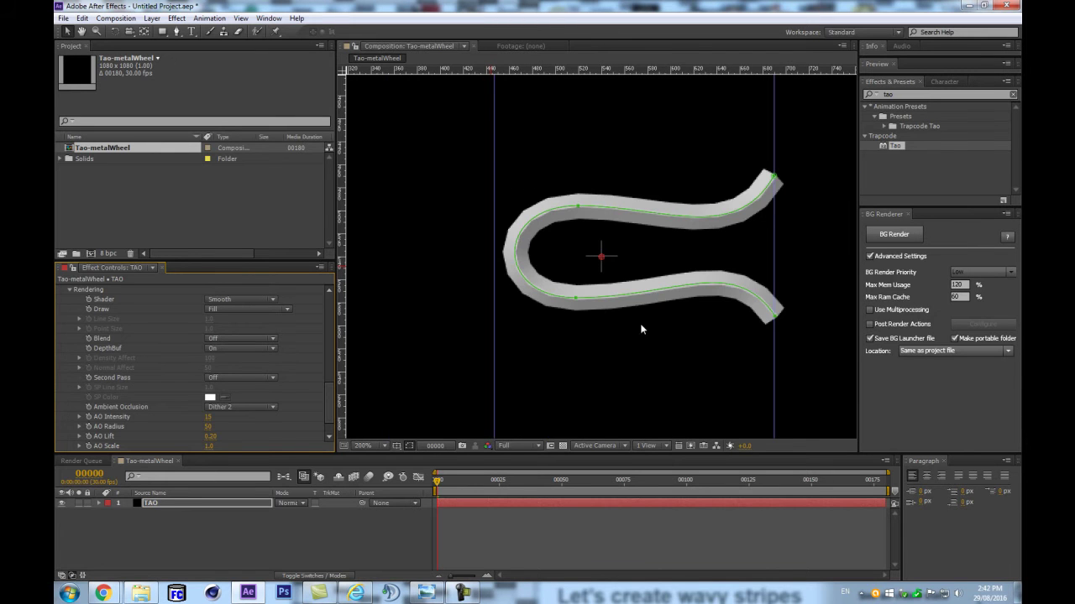
scroll(635, 314, "up", 2)
key("ctrl+z")
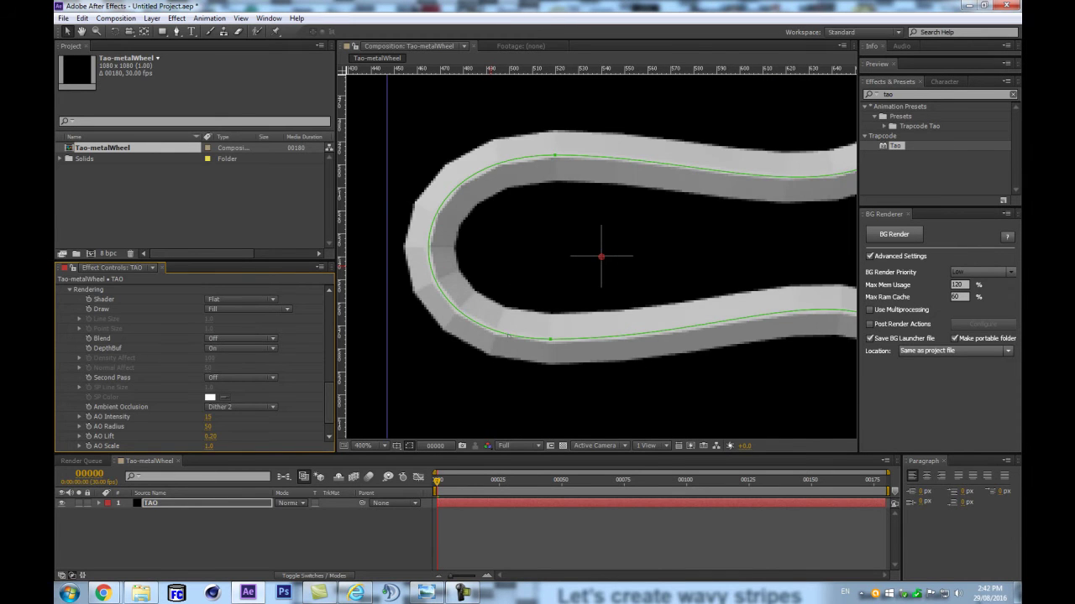
key("ctrl+shift+z")
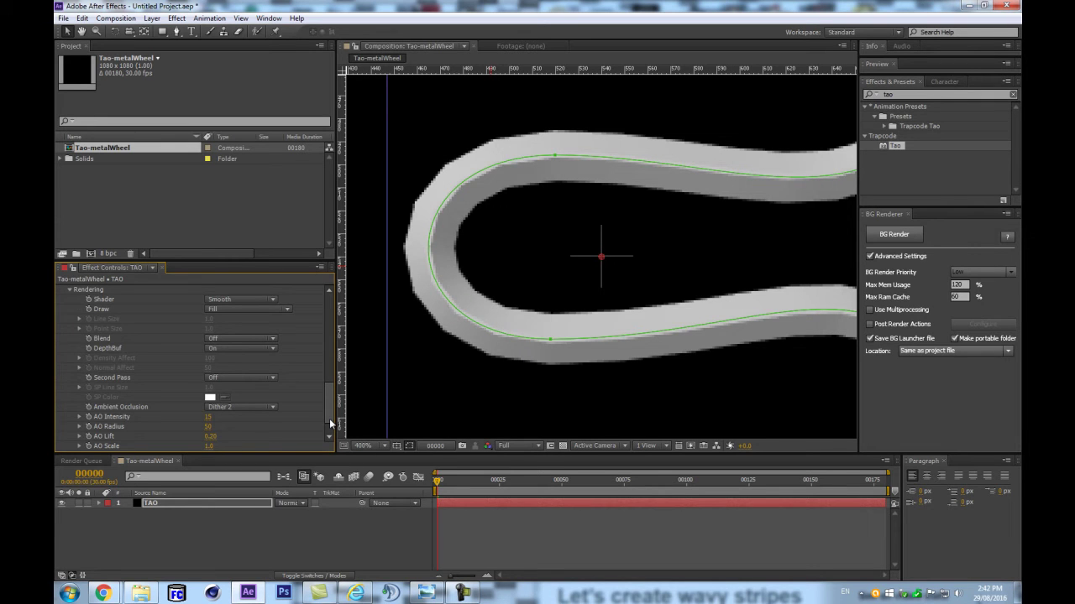
Step: Remove both vertical guides and hide the rulers, toggling the layer outlines off and back on
key("ctrl+shift+h")
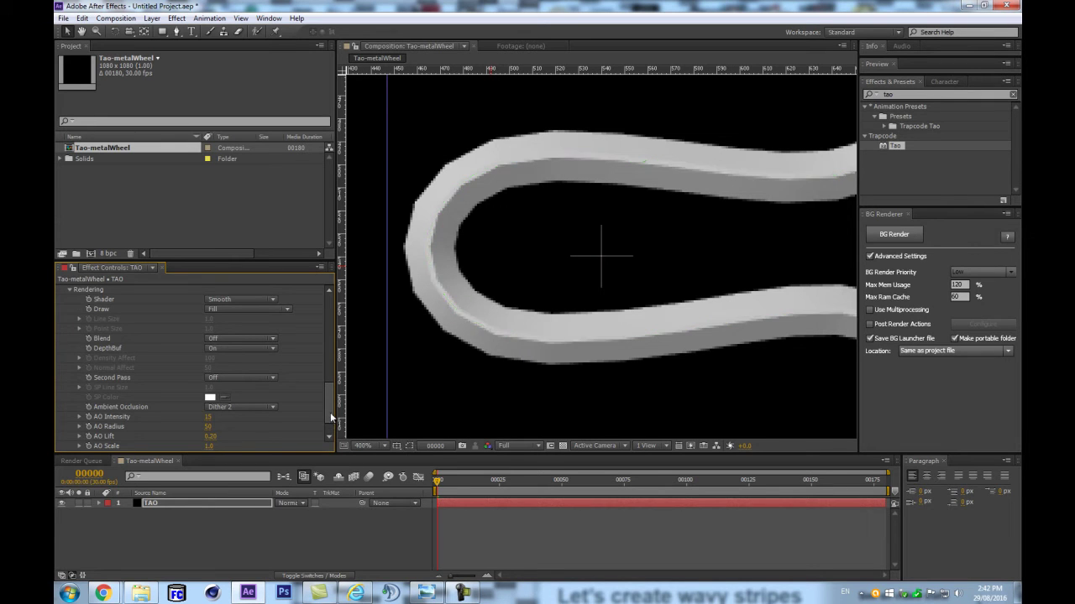
scroll(699, 97, "down", 1)
key("comma")
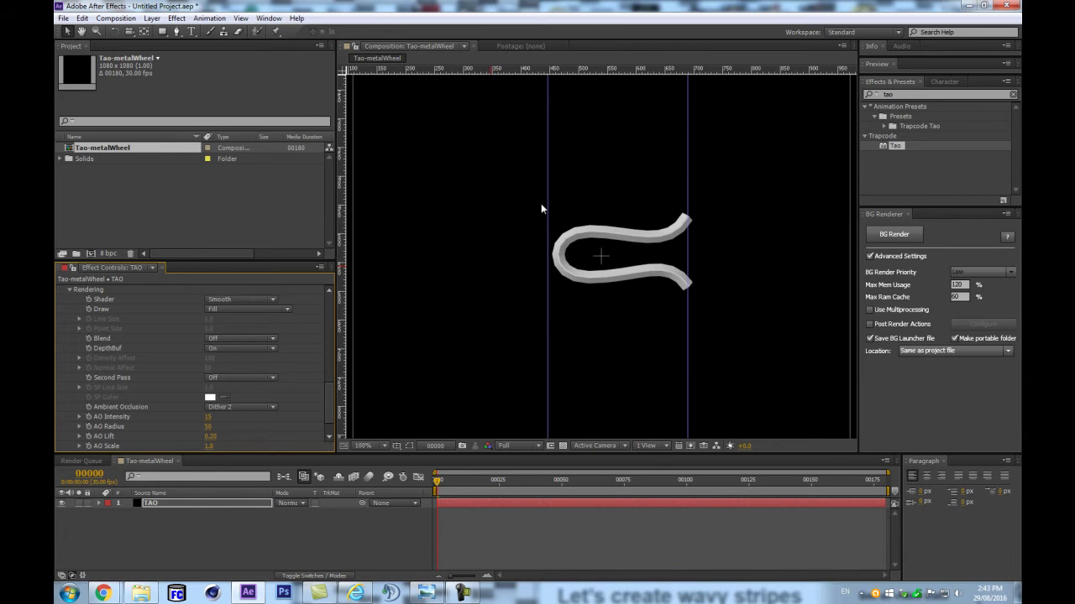
left_click_drag(548, 200, 346, 273)
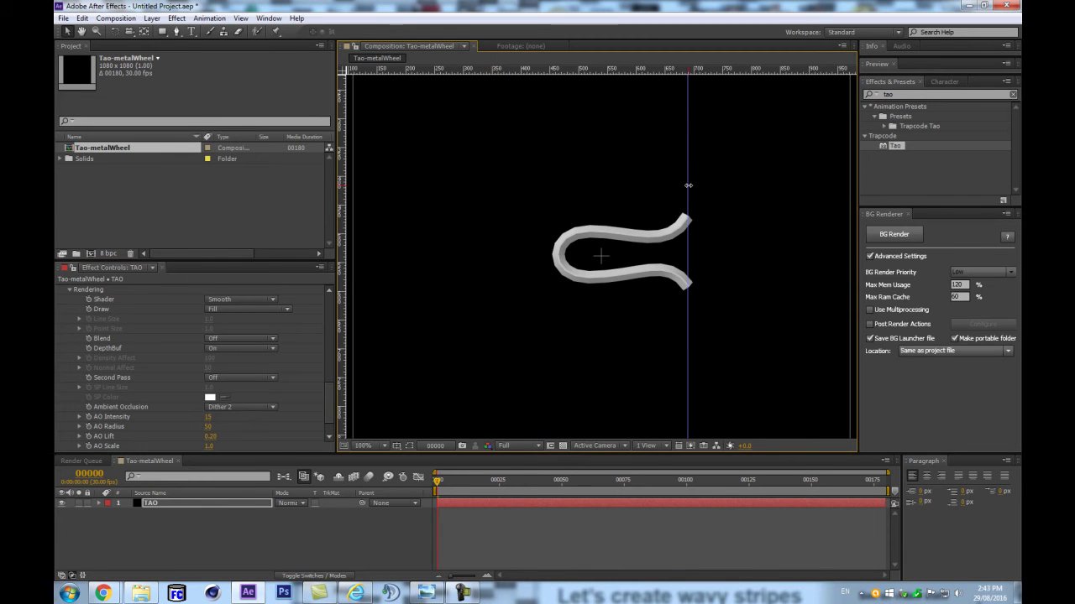
left_click_drag(688, 187, 53, 210)
key("ctrl+r")
key("comma")
key("comma")
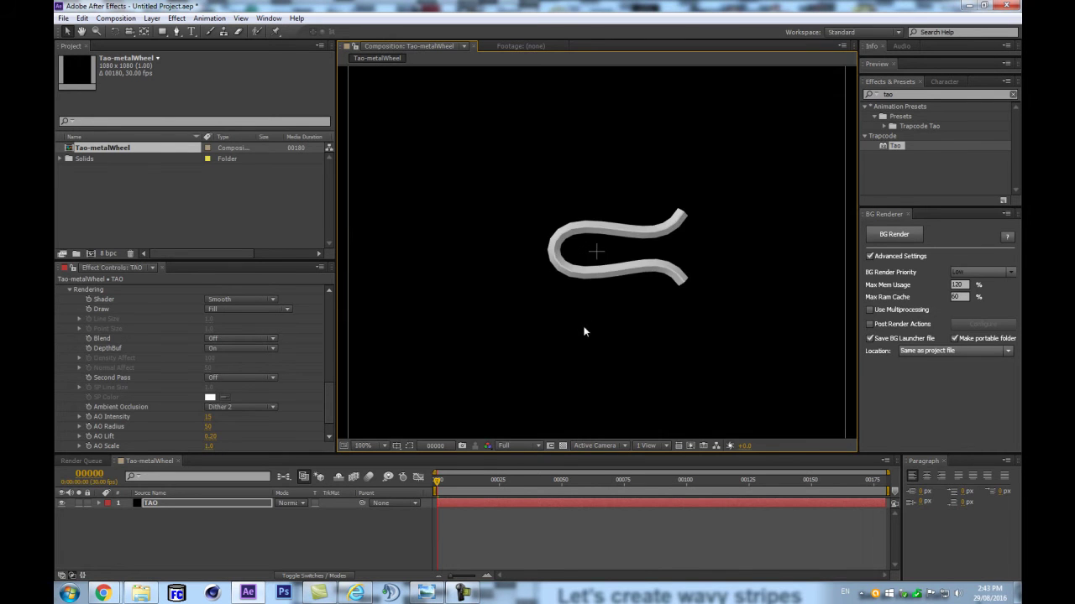
key("period")
key("period")
left_click(409, 445)
scroll(615, 265, "up", 2)
scroll(615, 268, "down", 2)
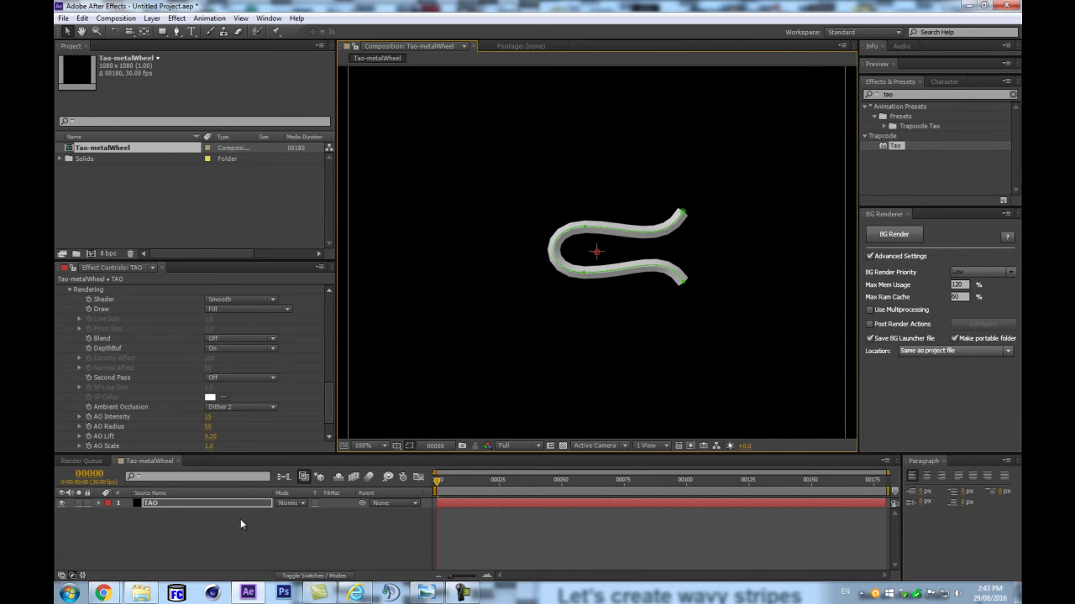
Step: Reveal Mask 1's Mask Path and nudge the whole path right and slightly down until its rounded end sits at the composition centre
key("m")
left_click(139, 514)
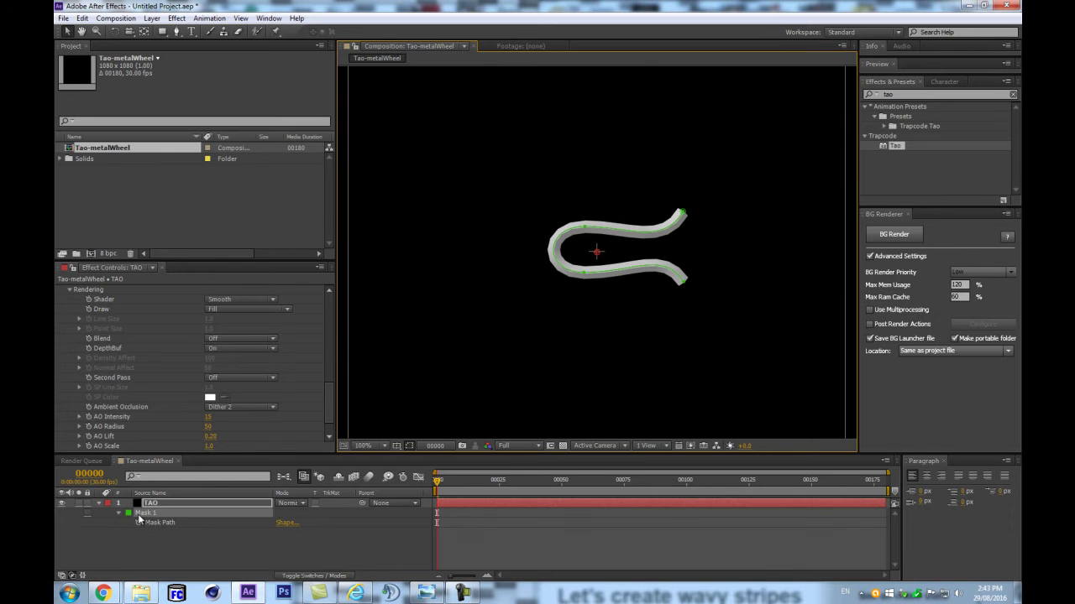
scroll(658, 277, "up", 1)
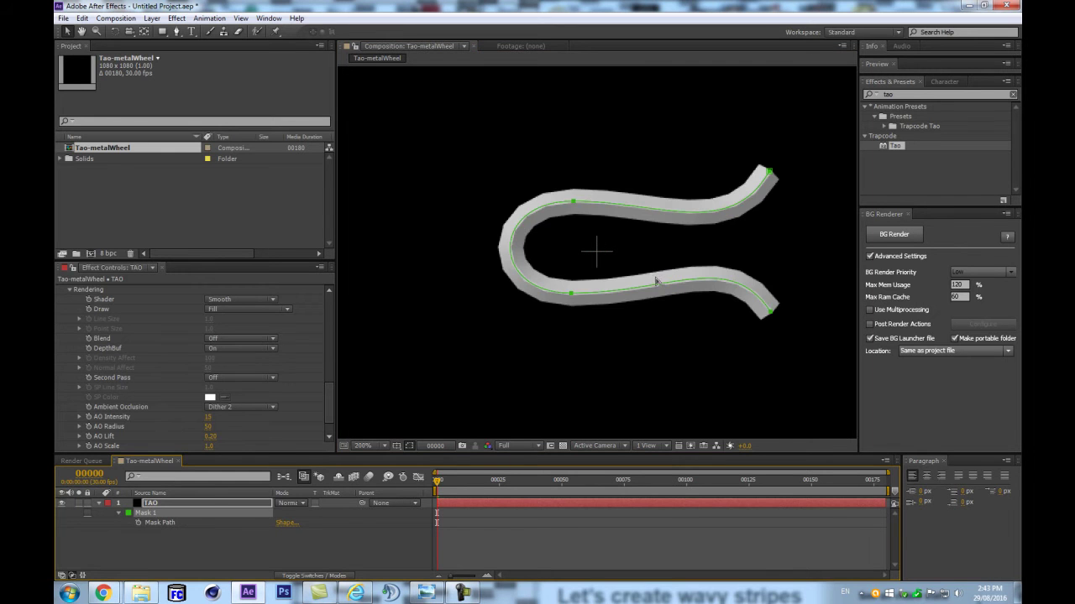
left_click(150, 522)
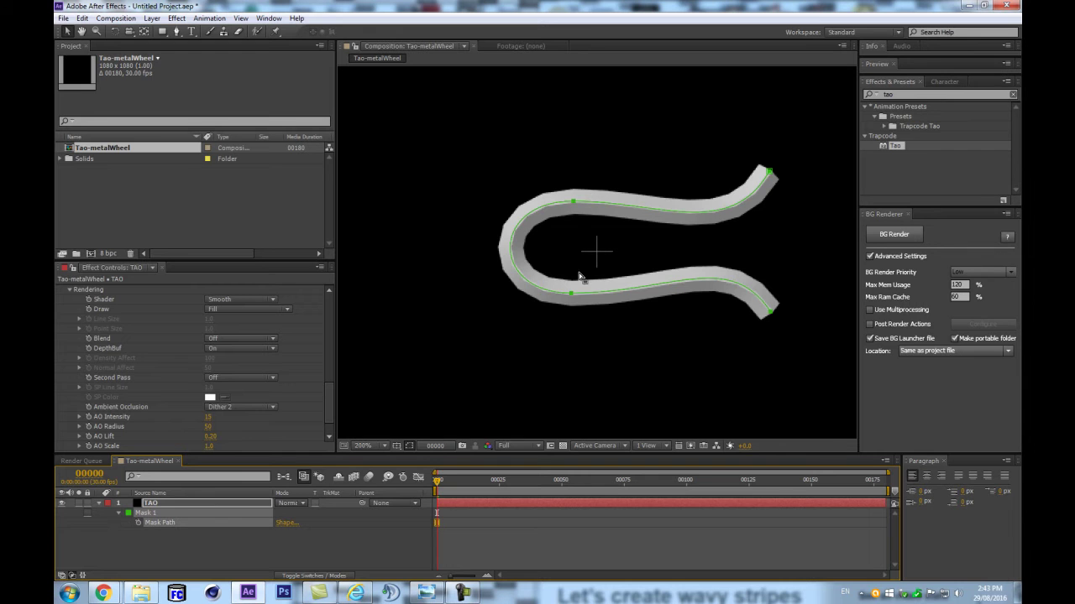
key("Right")
key("Right")
key("Right")
key("shift+Right")
key("shift+Right")
key("shift+Right")
key("shift+Right")
key("shift+Right")
key("shift+Right")
key("shift+Right")
key("shift+Right")
key("shift+Right")
key("shift+Right")
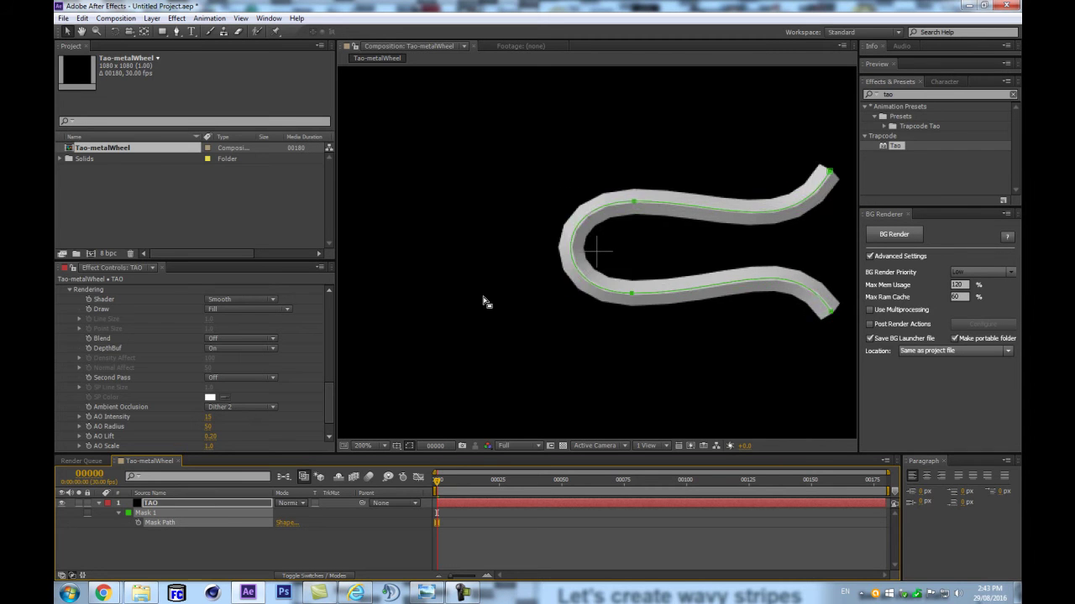
key("shift+Right")
key("shift+Right")
key("shift+Right")
key("shift+Left")
key("Down")
key("Down")
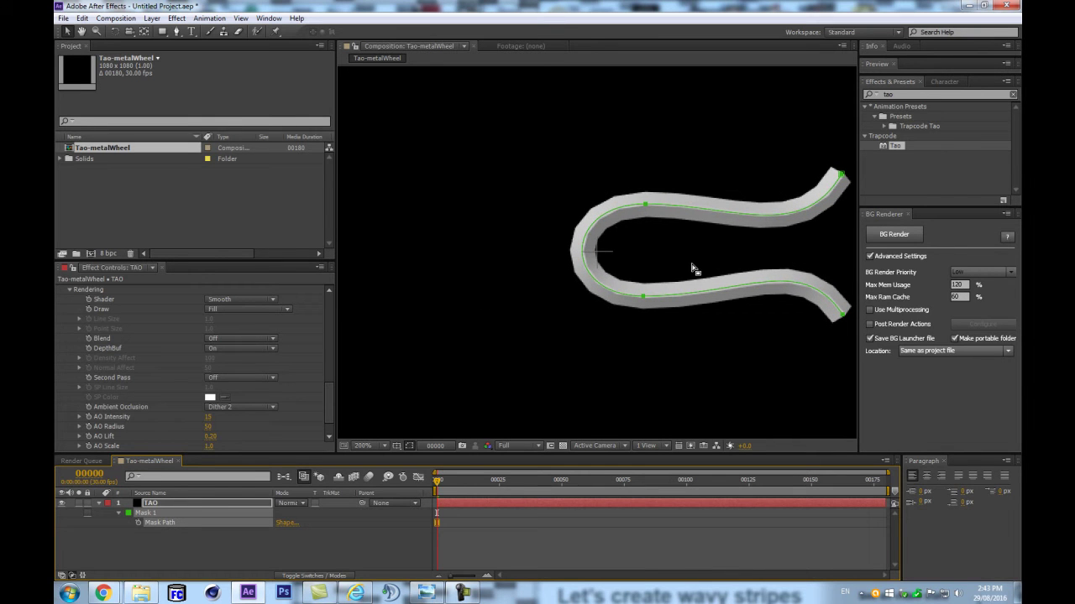
key("comma")
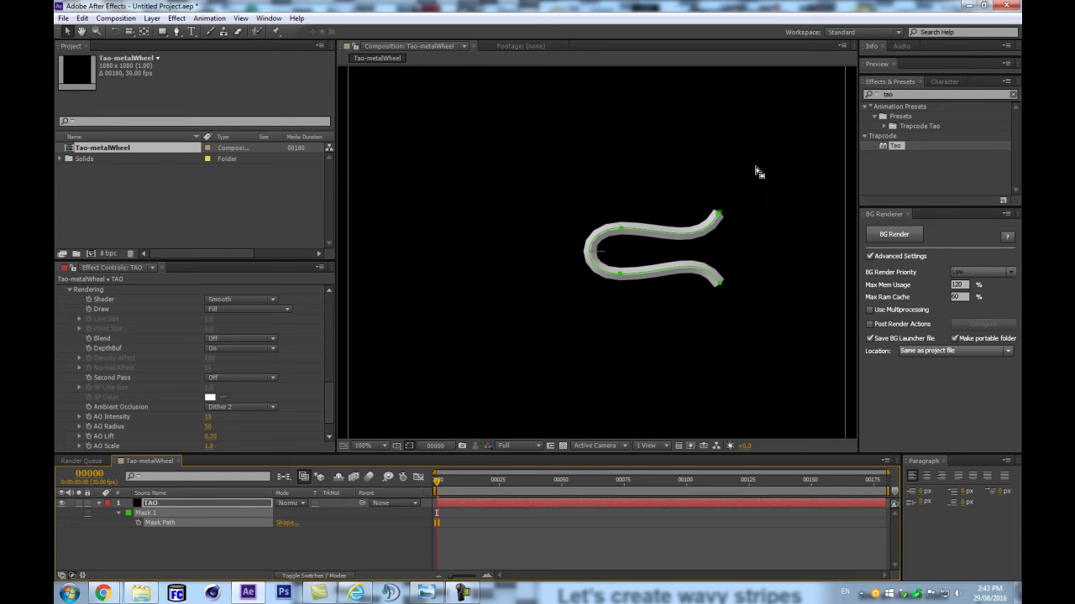
left_click(159, 544)
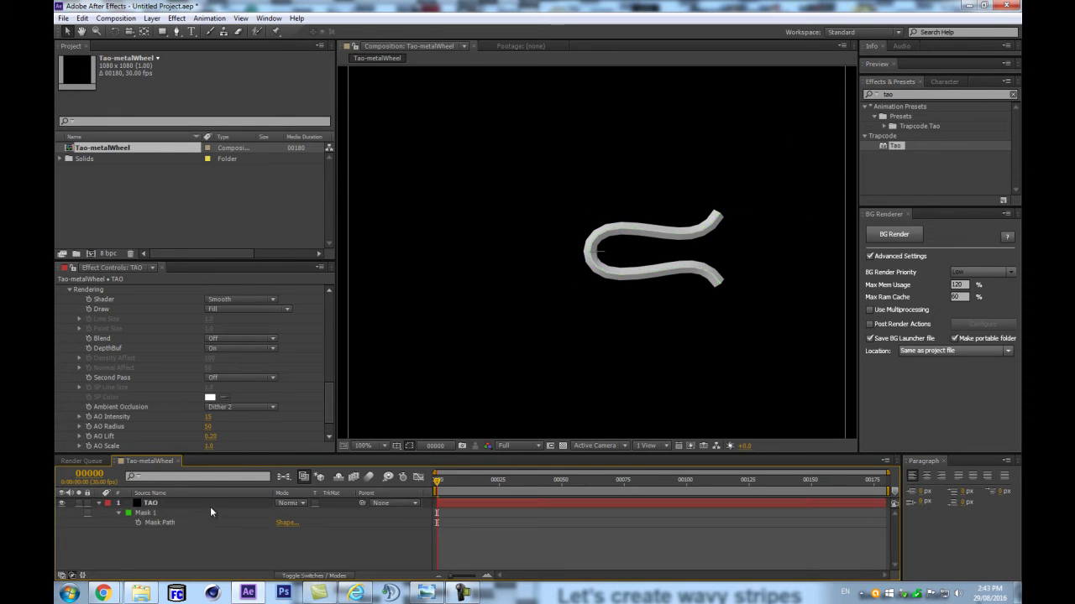
Step: In Tao's Segment settings, toggle Break Sides off and back on, turn off Chamfer and set Sides to 15
left_click(168, 504)
key("period")
key("period")
scroll(185, 366, "up", 10)
left_click(70, 330)
left_click(71, 329)
scroll(217, 343, "down", 1)
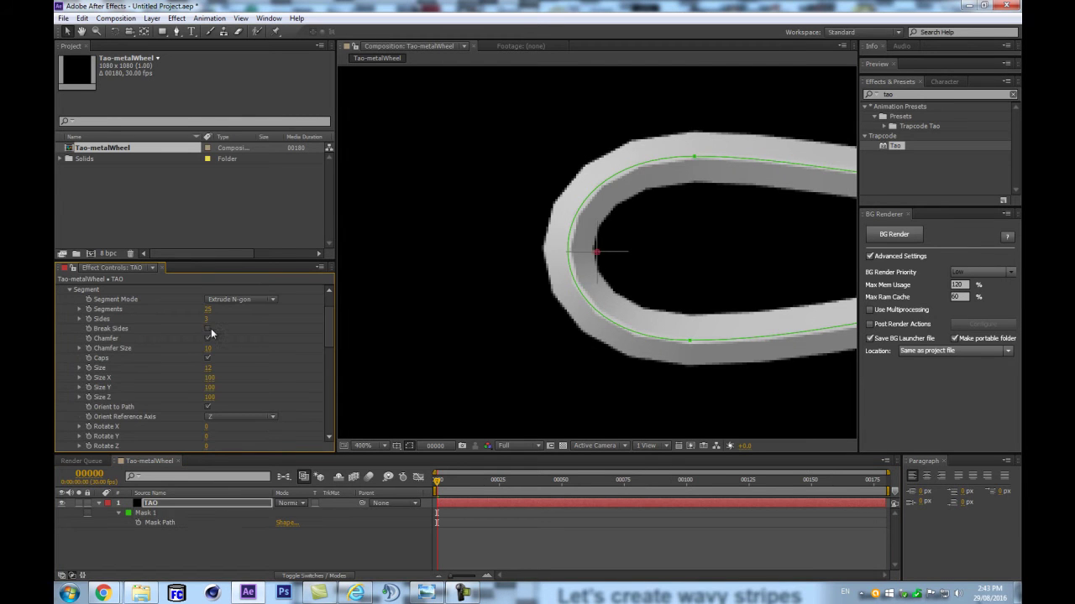
left_click(210, 328)
left_click(210, 328)
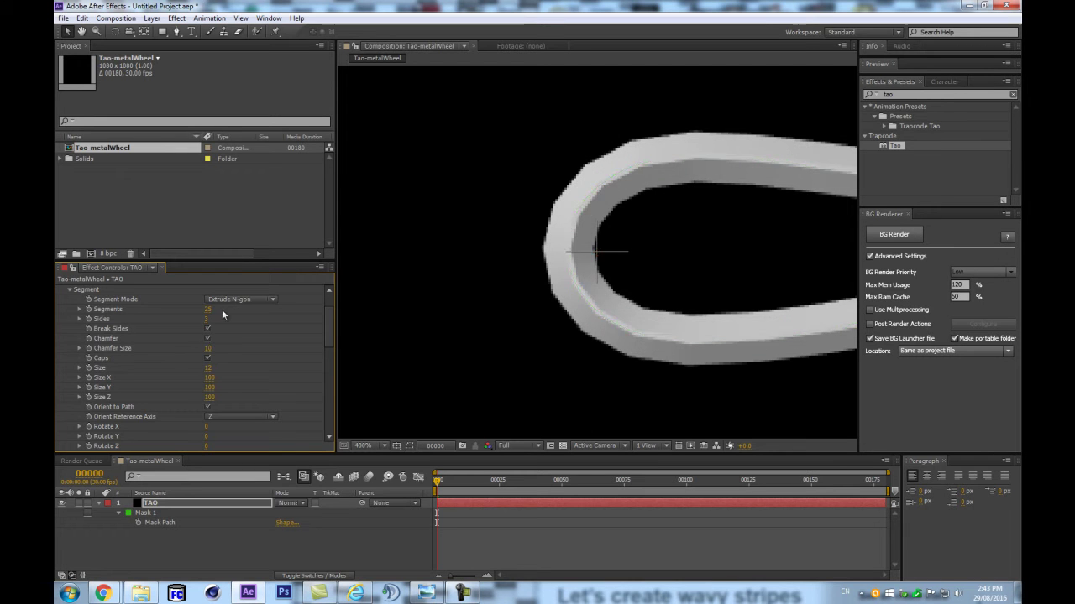
left_click(208, 339)
key("comma")
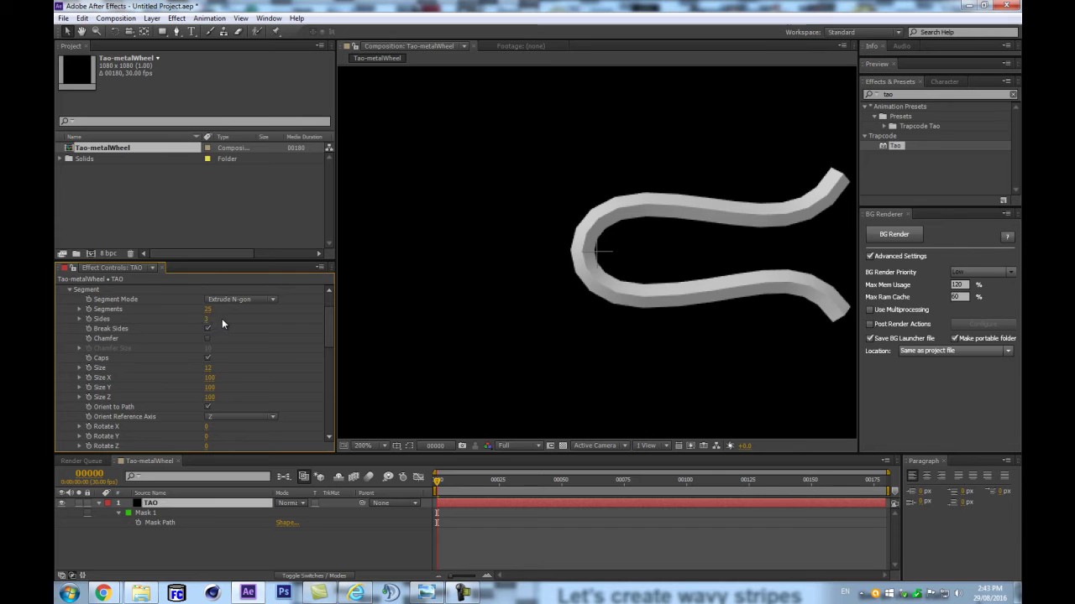
left_click_drag(214, 318, 267, 311)
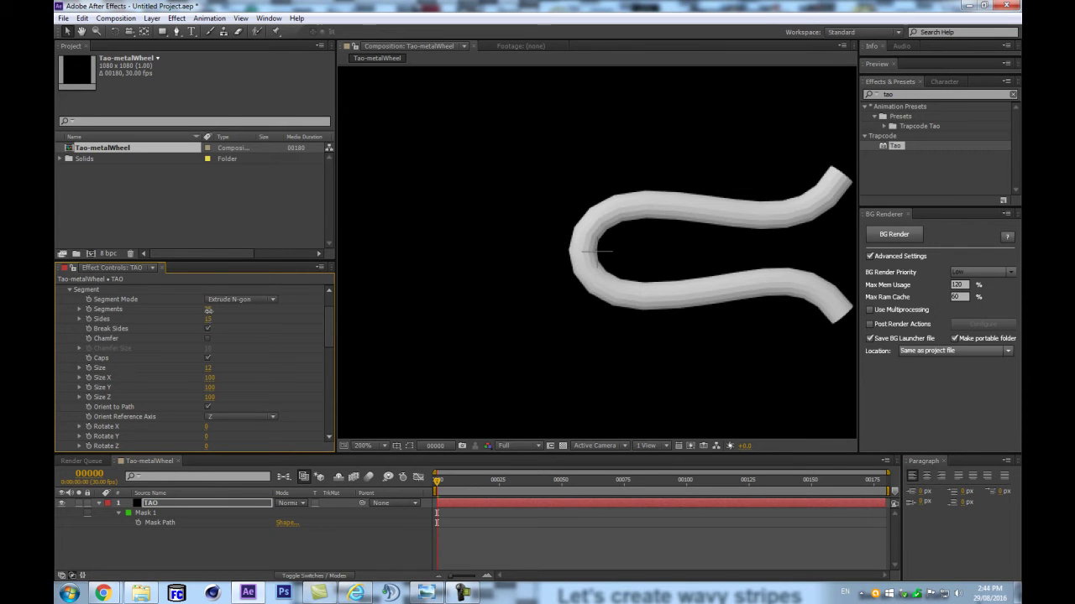
Step: Try a higher Segments count of 63 for a smoother curve and restore Segments to 25
left_click_drag(208, 310, 232, 312)
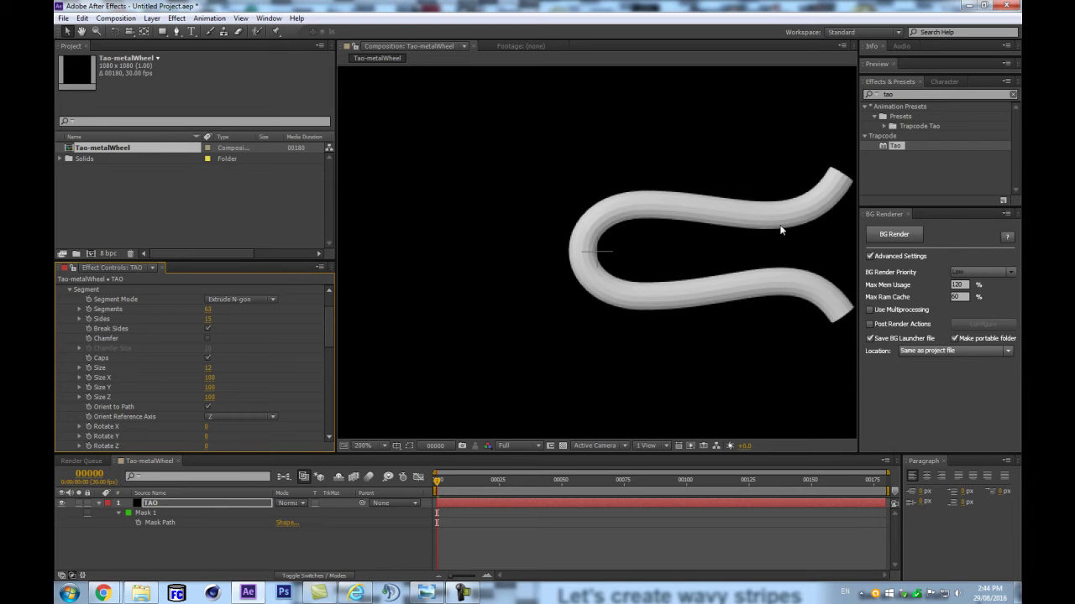
left_click_drag(210, 310, 226, 306)
left_click(208, 309)
type("25")
key("Return")
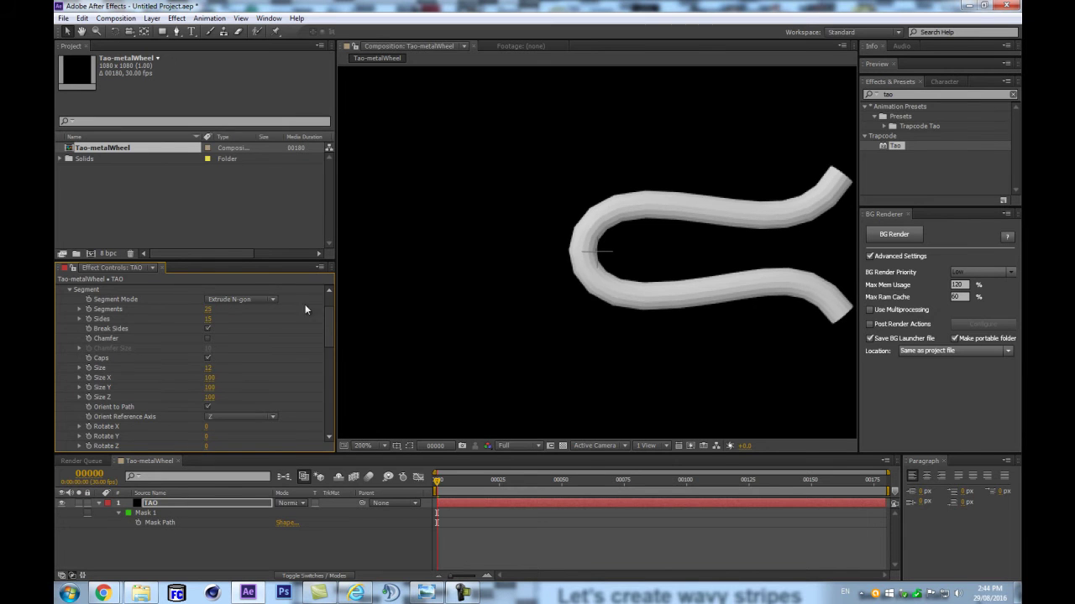
Step: Fit the composition in view and expand Tao's Paths from Masks settings
key("comma")
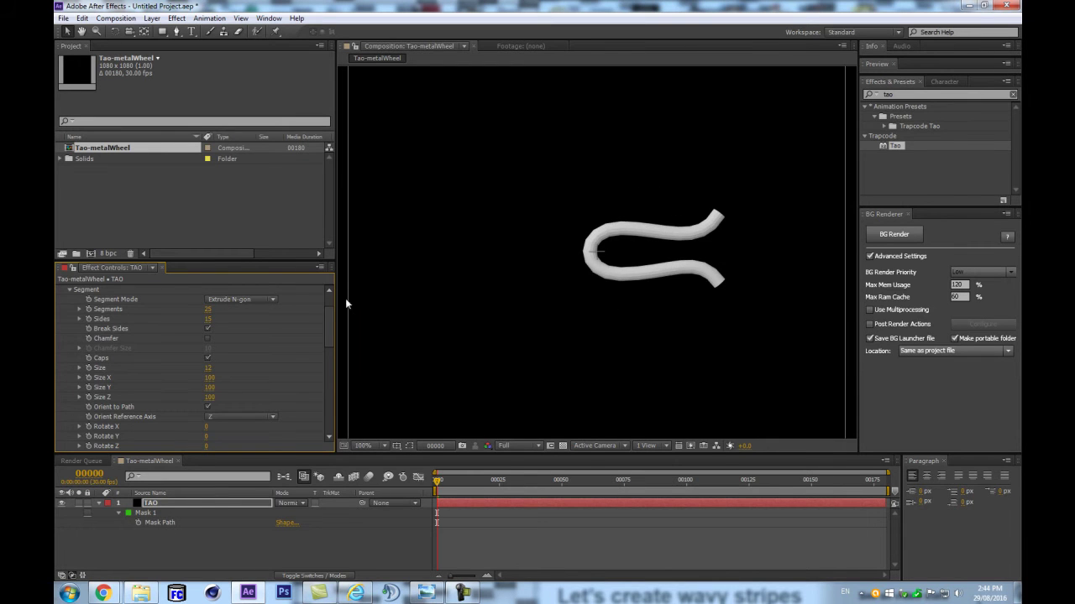
mouse_move(326, 317)
left_mouse_down()
mouse_move(332, 351)
mouse_move(337, 302)
mouse_move(333, 337)
left_mouse_up()
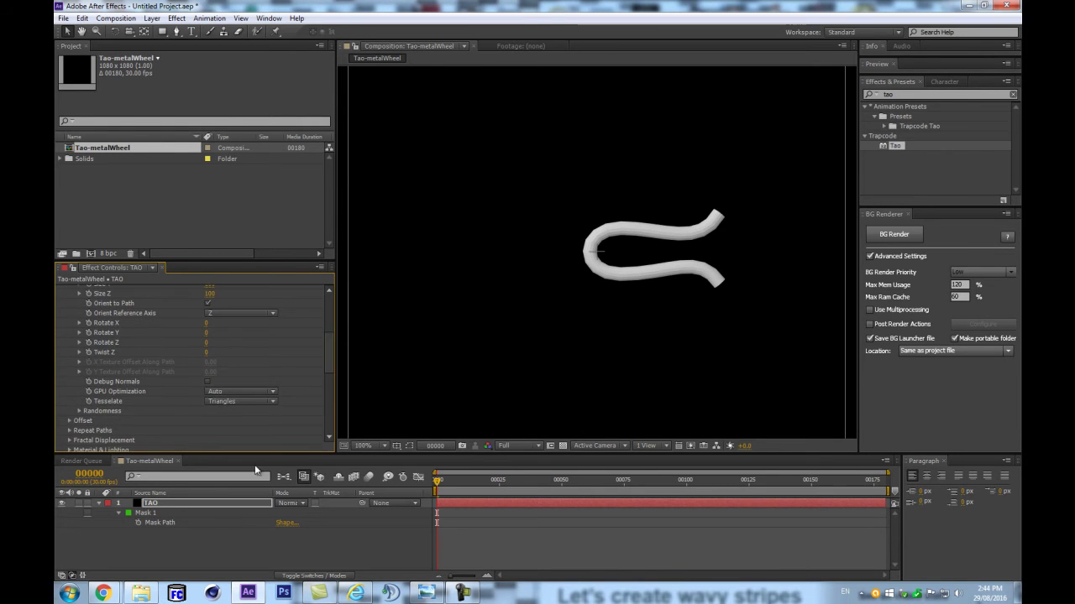
key("comma")
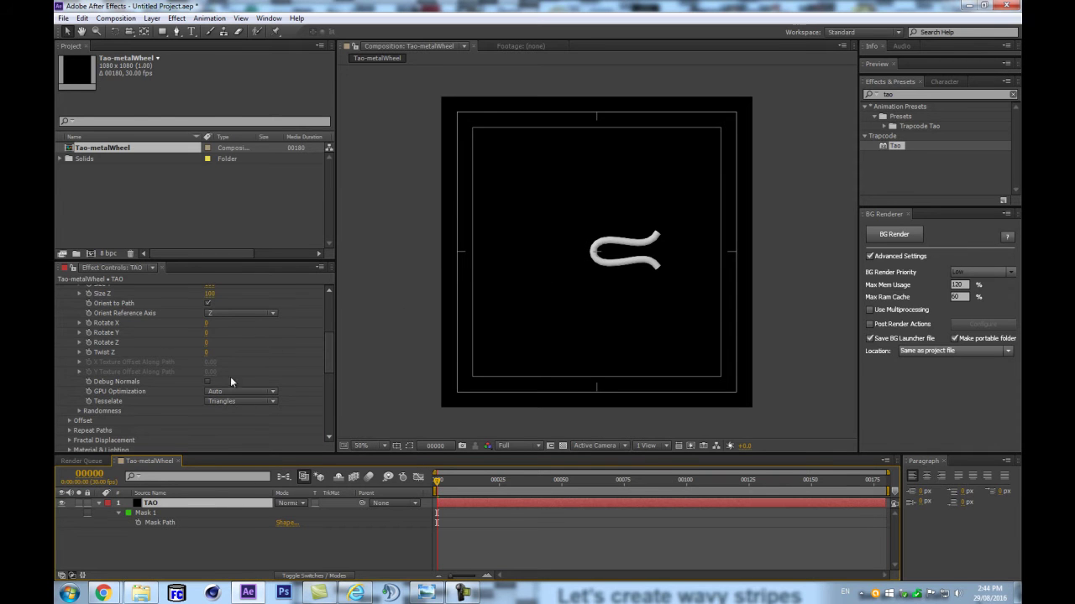
scroll(201, 372, "up", 4)
scroll(117, 349, "down", 5)
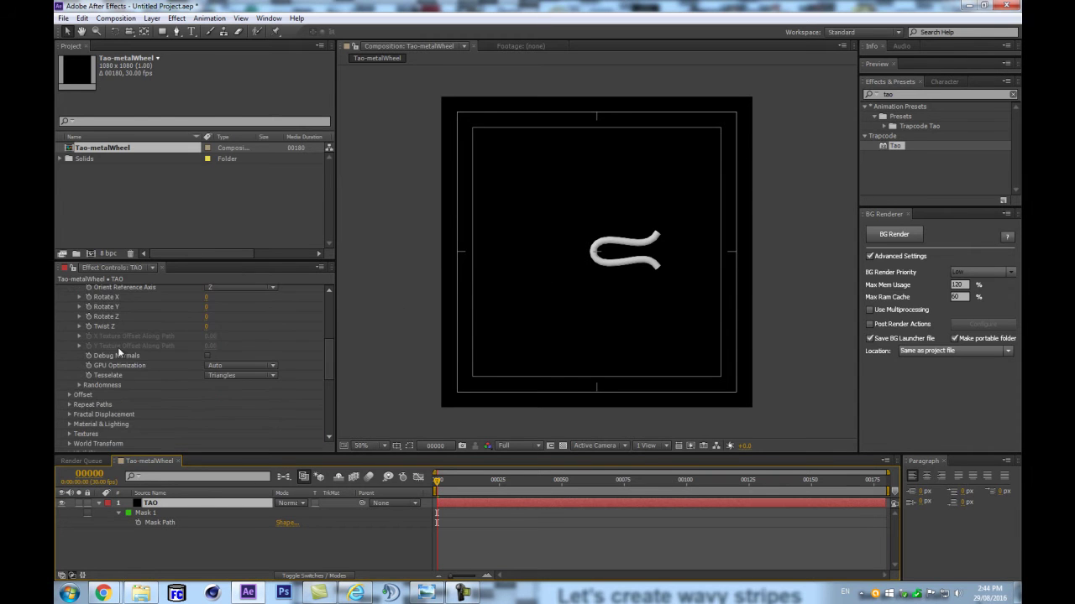
scroll(75, 386, "up", 5)
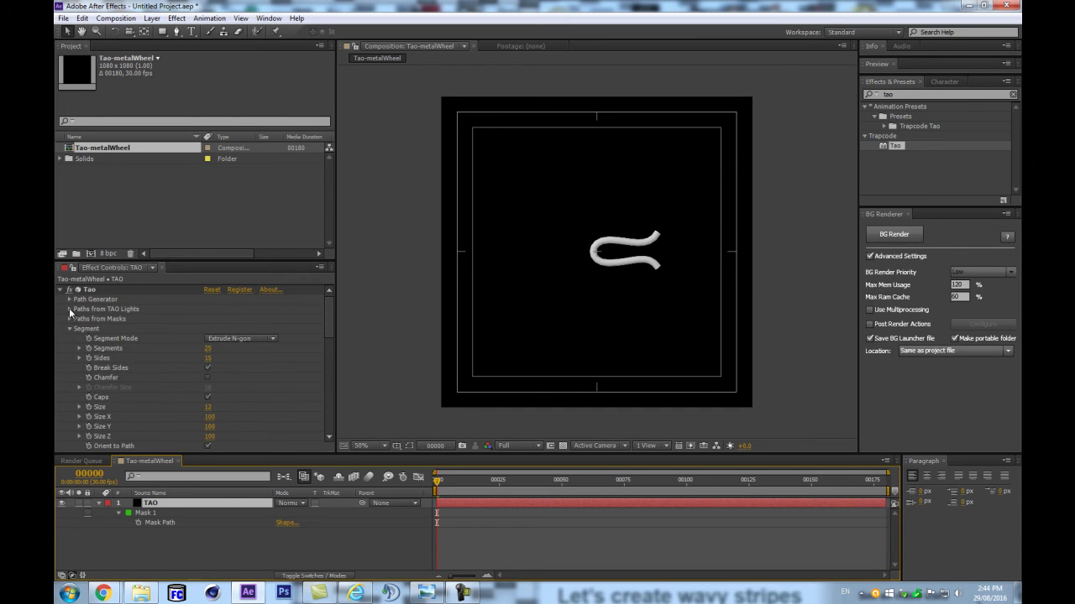
left_click(69, 318)
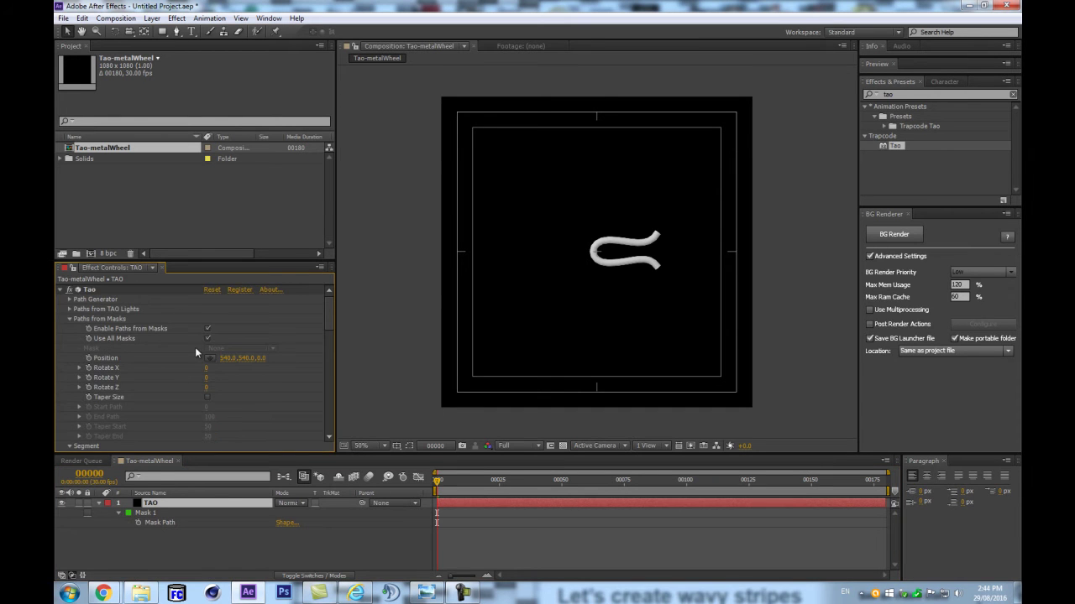
scroll(195, 352, "down", 1)
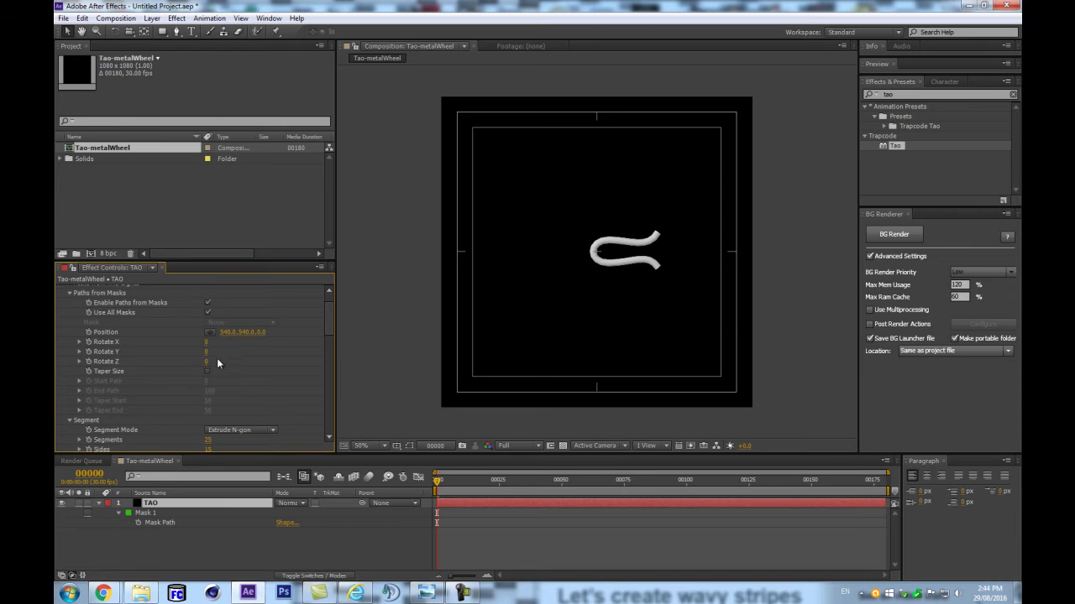
Step: Try a Rotate X change on the mask paths, undo it, and check the Paths from TAO Lights settings
left_click_drag(207, 344, 262, 344)
key("ctrl+z")
scroll(146, 362, "up", 1)
left_click(69, 309)
scroll(121, 399, "down", 2)
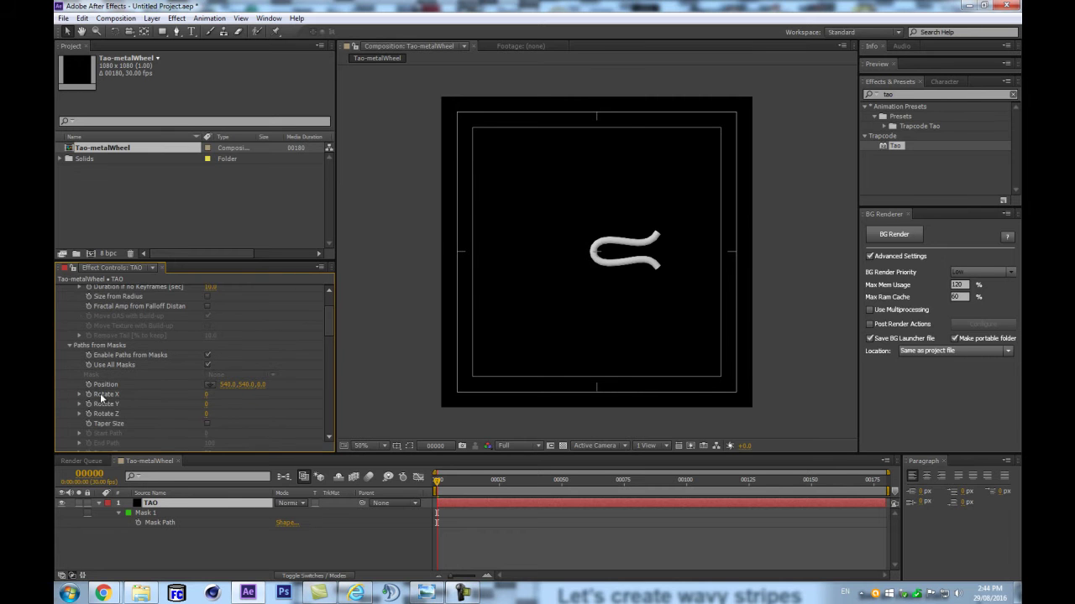
scroll(118, 370, "up", 2)
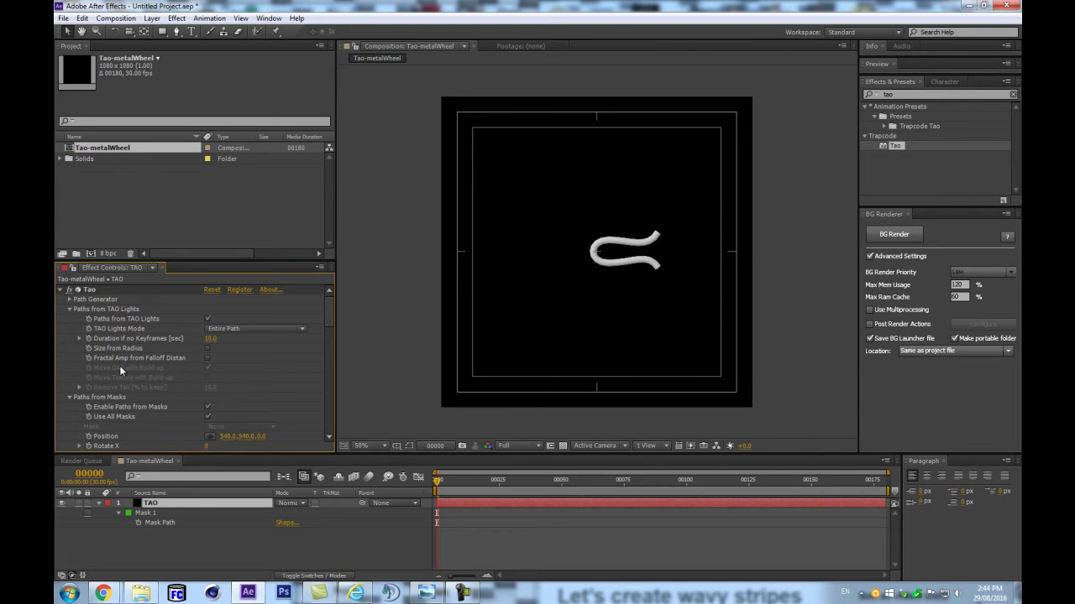
scroll(118, 361, "down", 2)
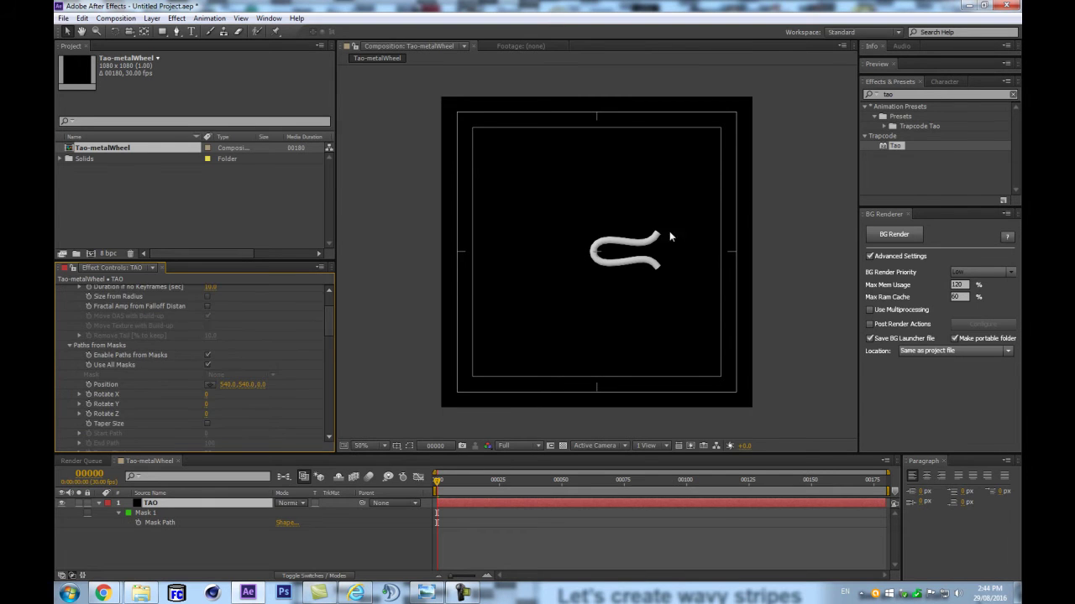
scroll(698, 293, "up", 2)
scroll(158, 350, "down", 1)
scroll(726, 278, "down", 1)
scroll(101, 353, "up", 3)
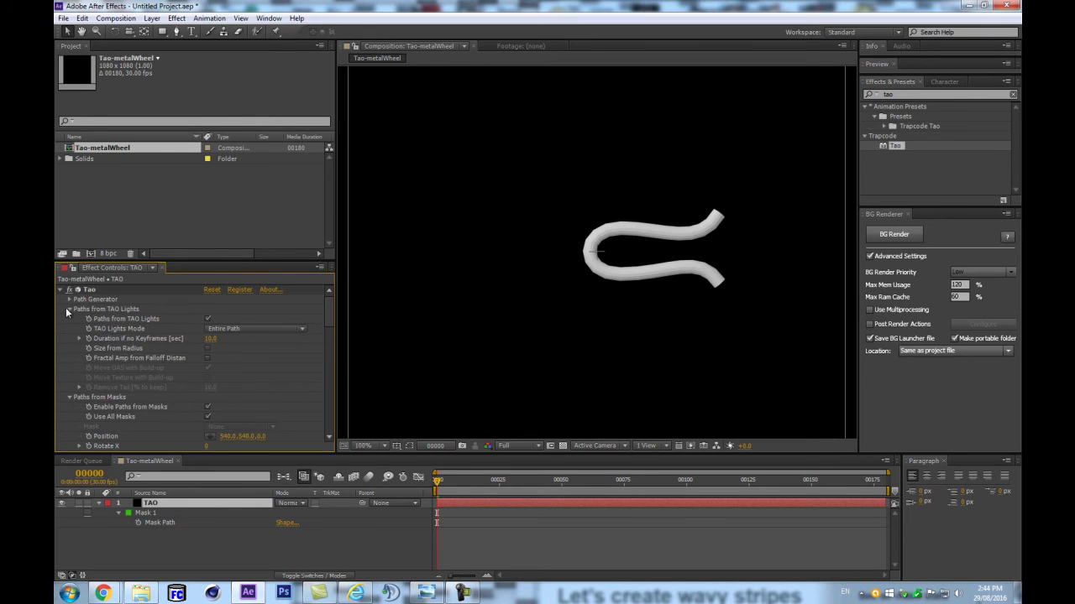
left_click(68, 309)
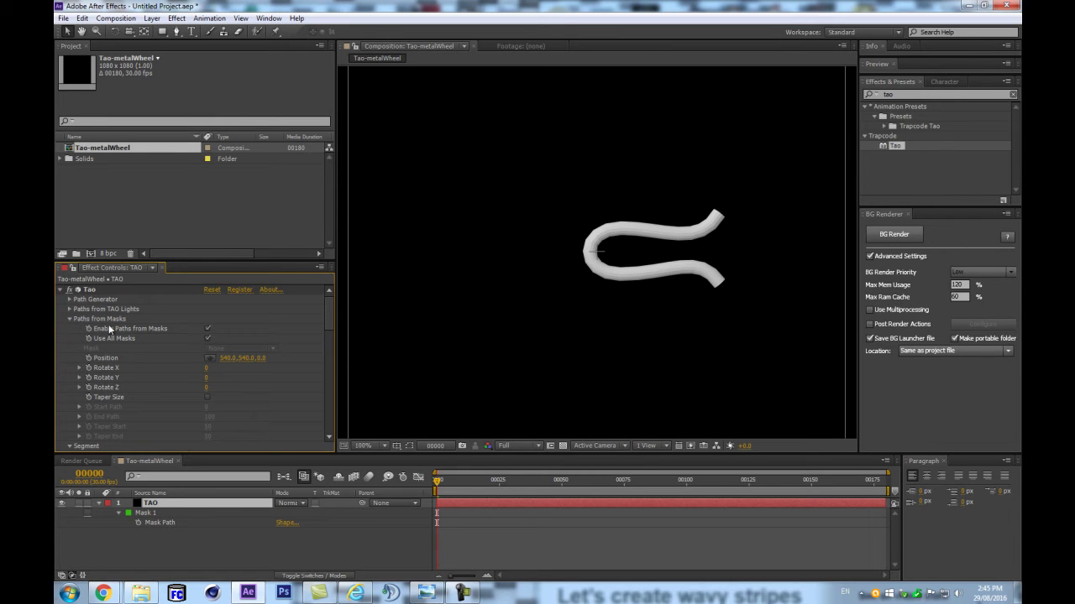
Step: Try rotating the mask paths with Rotate X at 90 and a test turn of Rotate Y, and undo the rotations
scroll(144, 350, "down", 1)
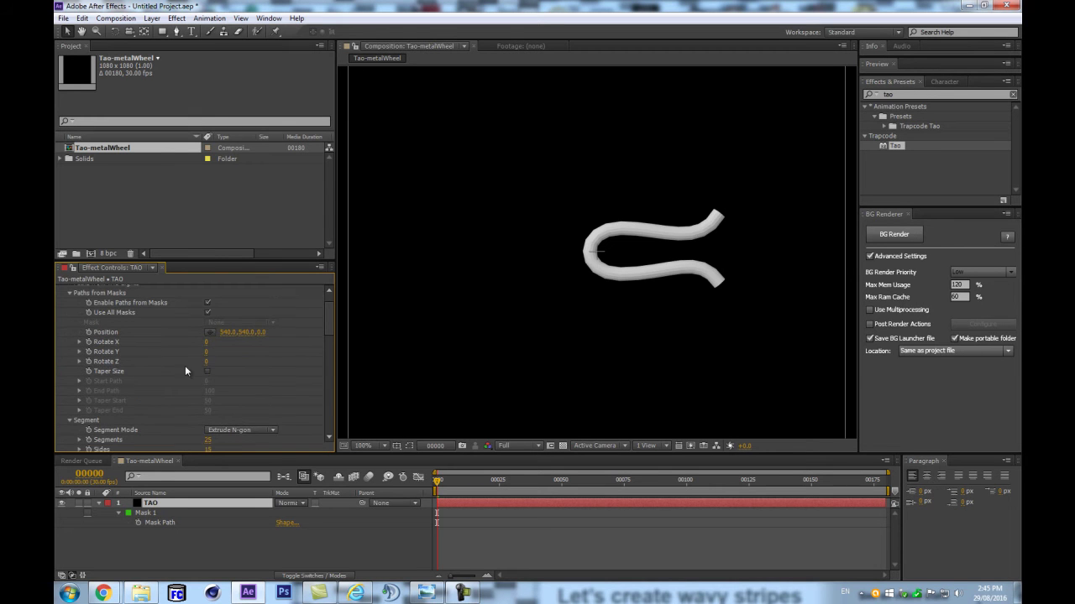
left_click_drag(206, 362, 254, 332)
key("ctrl+z")
key("ctrl+z")
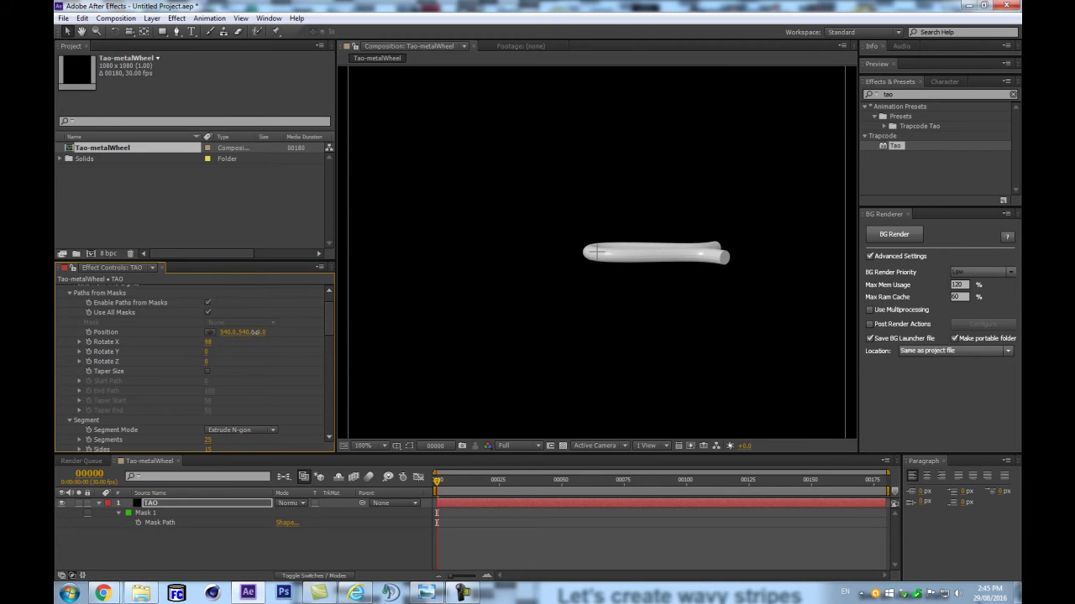
left_click(207, 341)
type("90")
key("Return")
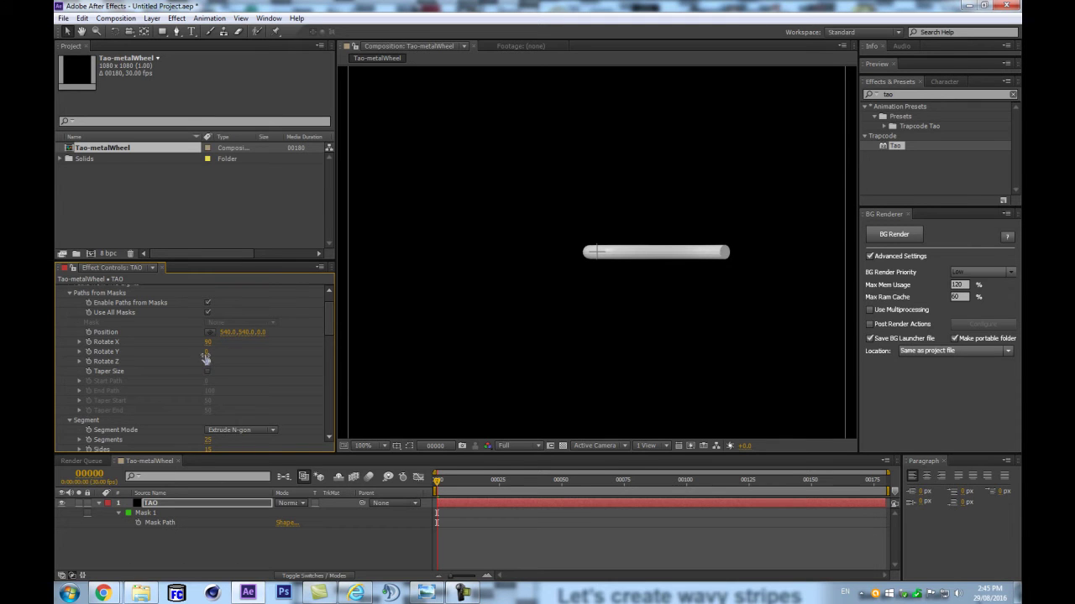
left_click_drag(207, 352, 504, 340)
key("ctrl+z")
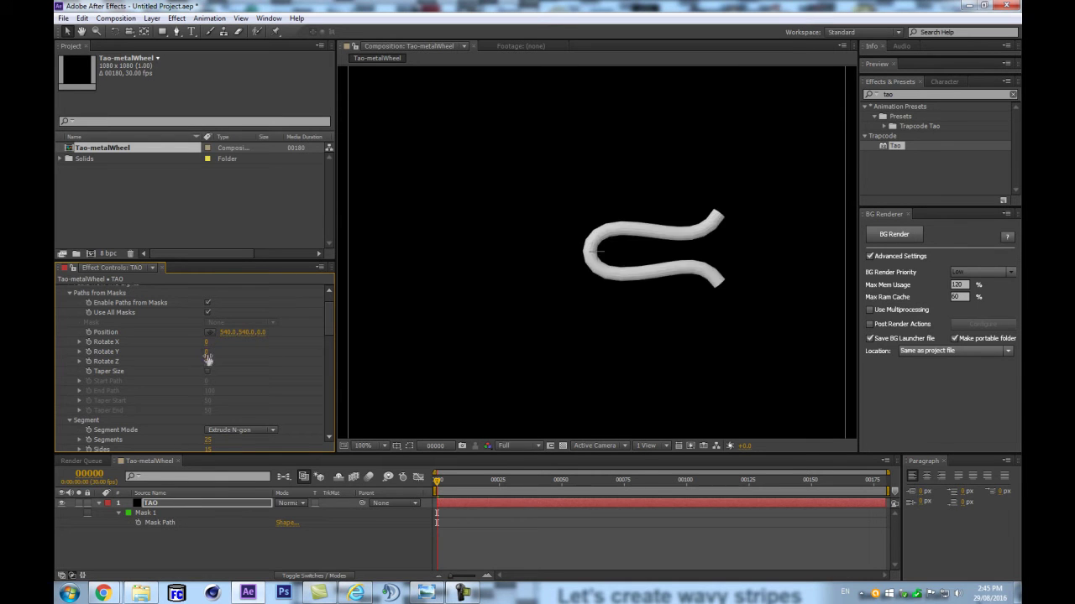
Step: Keyframe Paths from Masks Rotate Z at 0 on frame 0 and 360 on frame 90, and reveal the layer's keyframes
mouse_move(208, 363)
left_mouse_down()
mouse_move(461, 355)
mouse_move(208, 362)
left_mouse_up()
left_click(88, 362)
left_click(83, 475)
type("90")
key("Return")
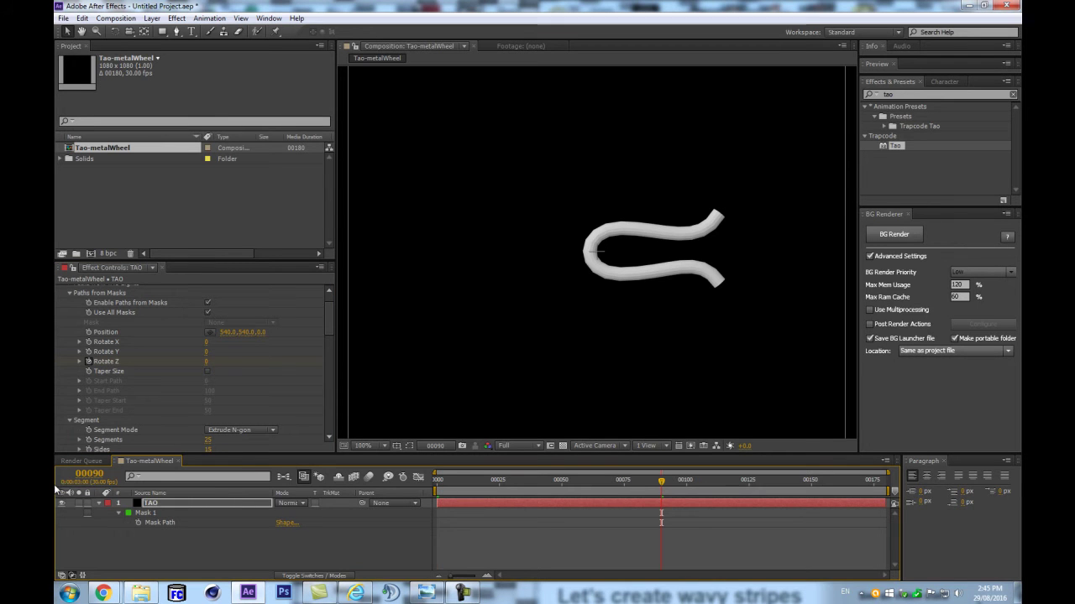
left_click(206, 363)
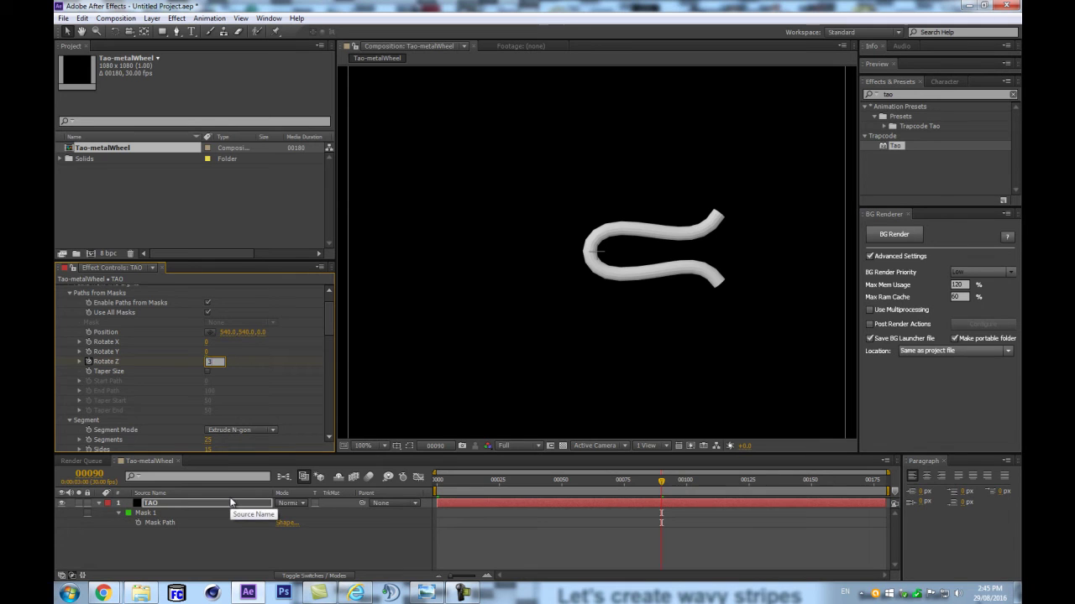
key("Return")
key("u")
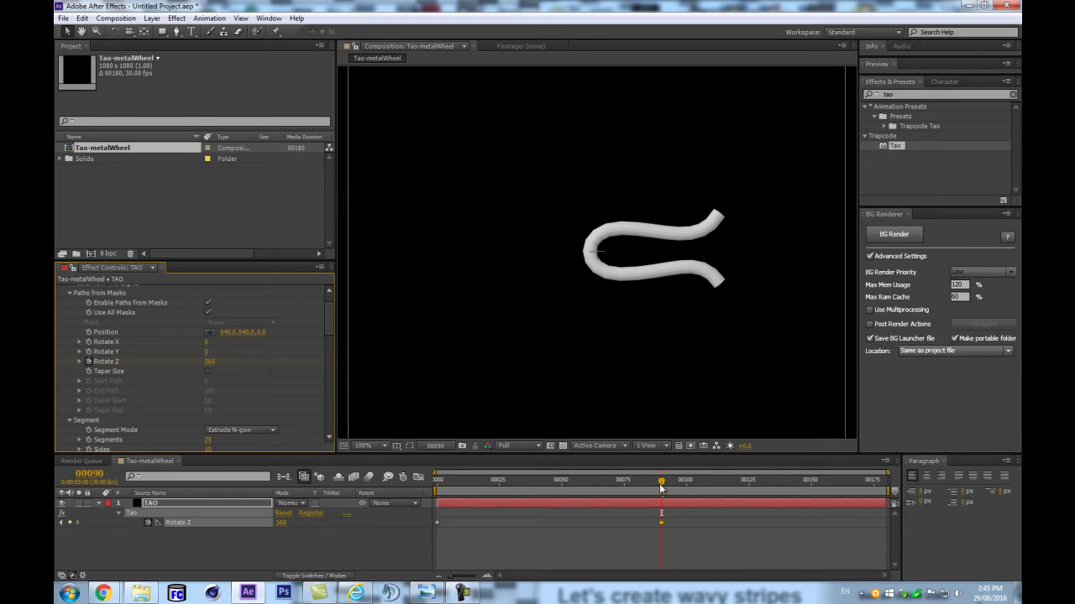
Step: Preview the Rotate Z animation from the start and end the work area at frame 90
left_click_drag(659, 485, 352, 513)
key("KP_0")
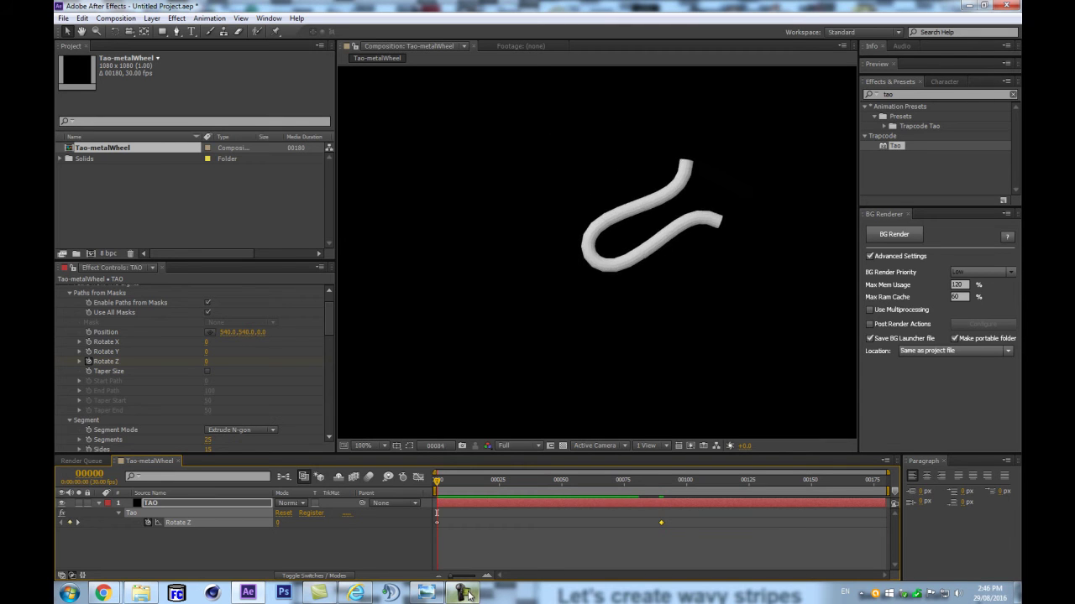
left_click(658, 480)
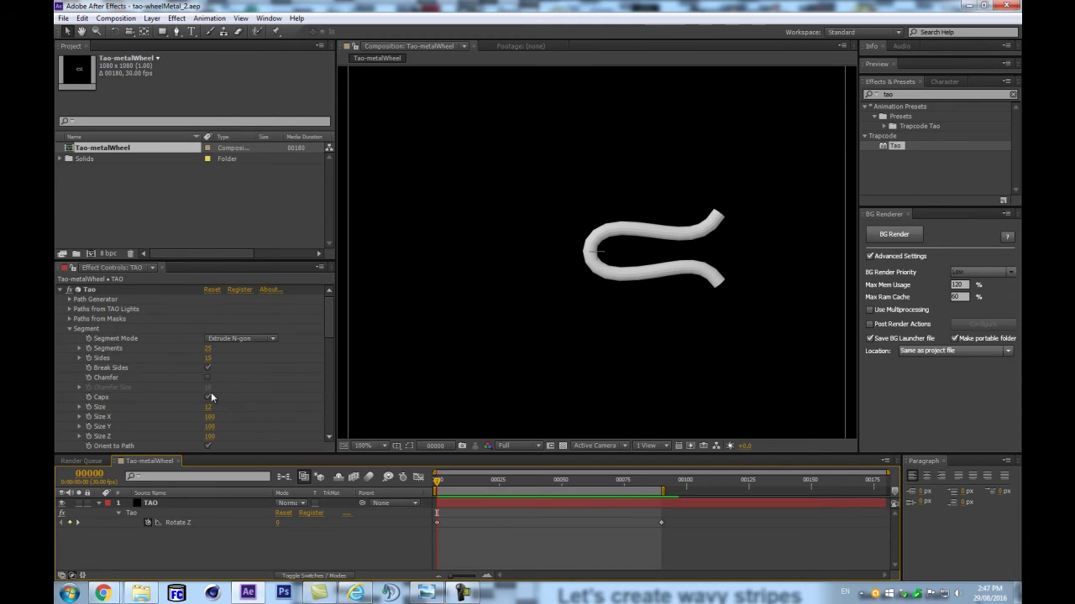
Step: Try turning the tube segments with Segment's Rotate X and Rotate Y, undoing each change
scroll(226, 393, "down", 5)
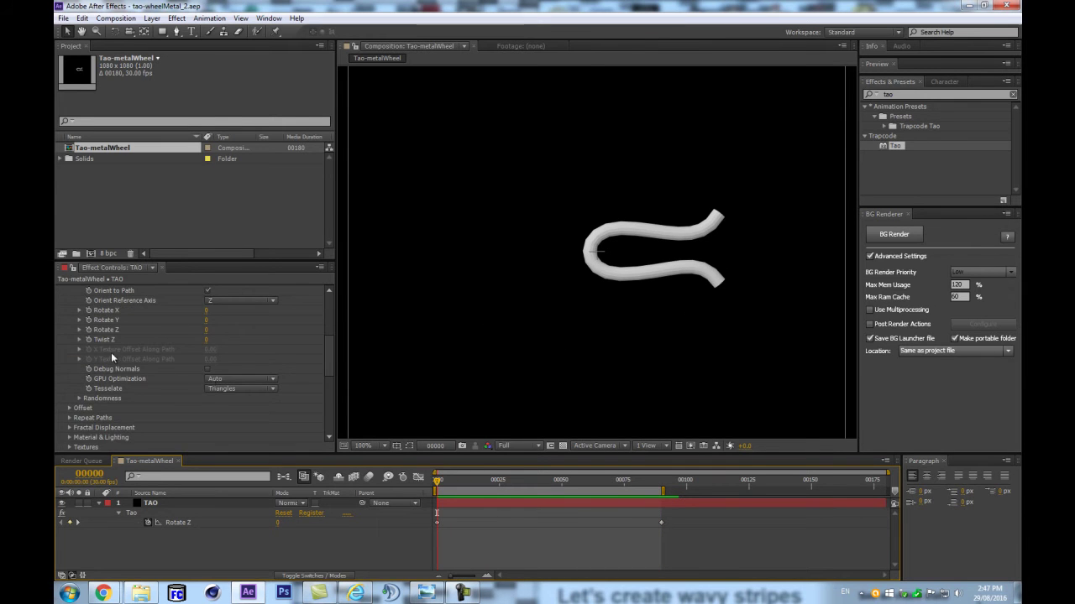
scroll(109, 359, "up", 5)
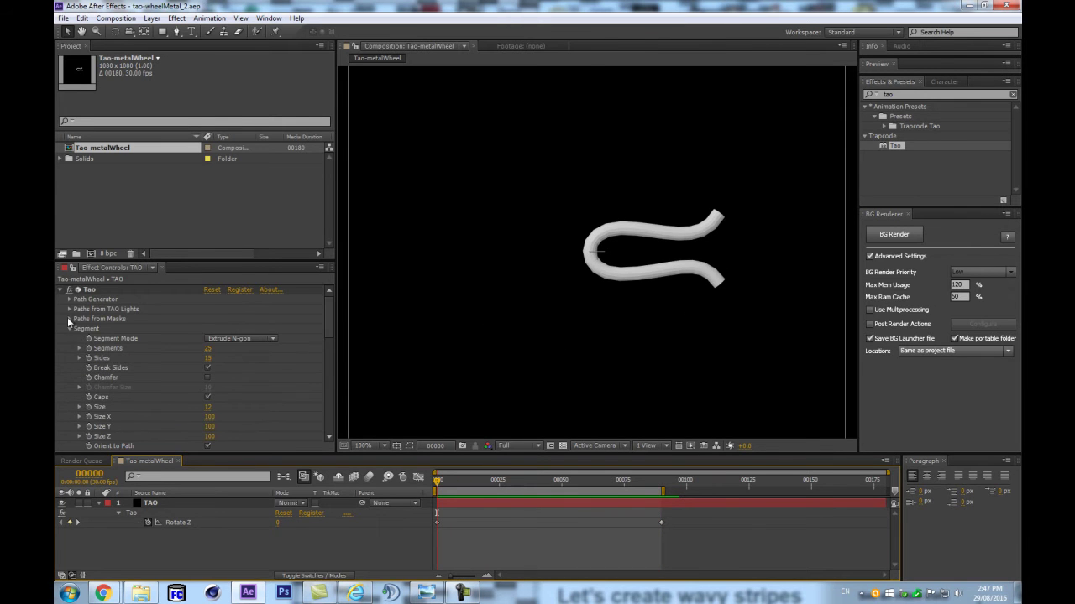
left_click(69, 318)
scroll(253, 391, "down", 3)
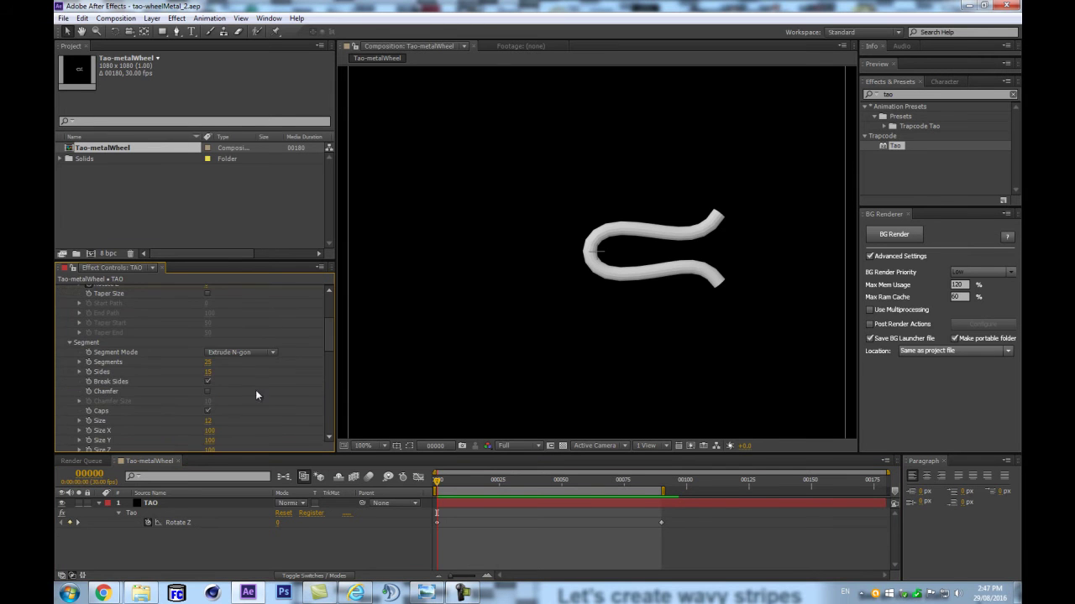
scroll(132, 377, "down", 3)
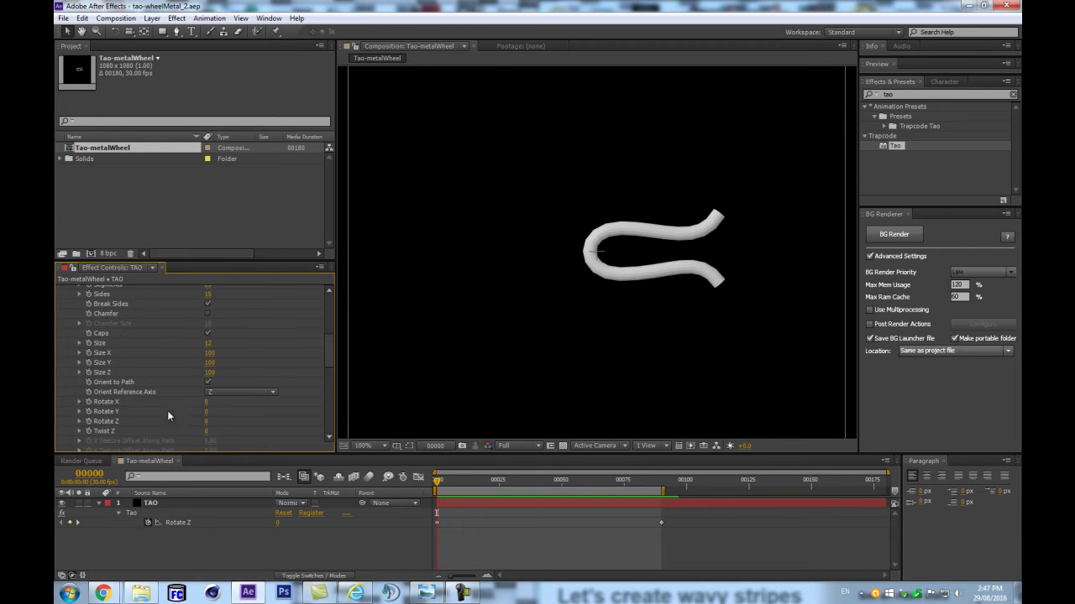
scroll(87, 319, "up", 1)
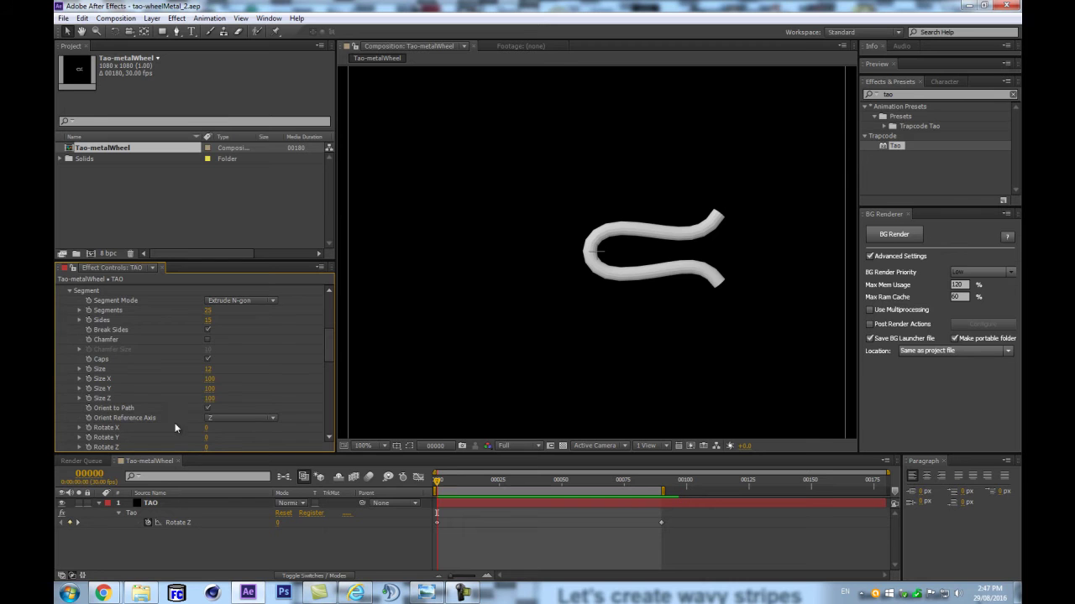
scroll(186, 419, "down", 1)
left_click_drag(207, 402, 352, 395)
key("ctrl+z")
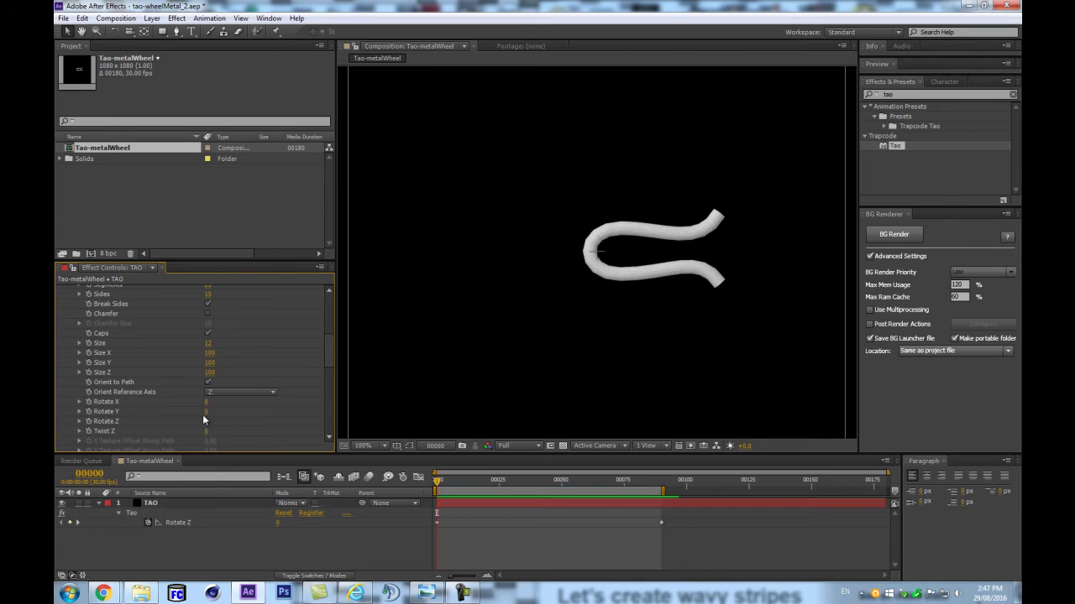
left_click_drag(207, 411, 392, 401)
key("ctrl+z")
Step: Set Rotate X under Paths from Masks to 90 and scrub the timeline back to frame 0 to check the rotation
scroll(254, 328, "up", 3)
scroll(254, 329, "up", 2)
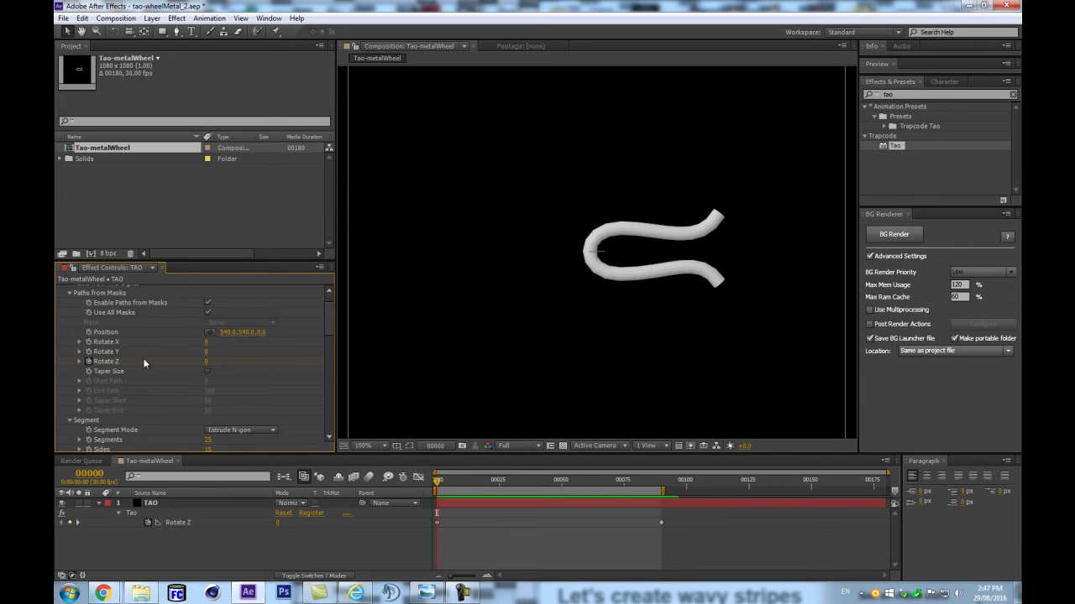
left_click_drag(207, 342, 254, 341)
left_click(215, 342)
type("90")
key("Return")
left_click_drag(435, 485, 390, 509)
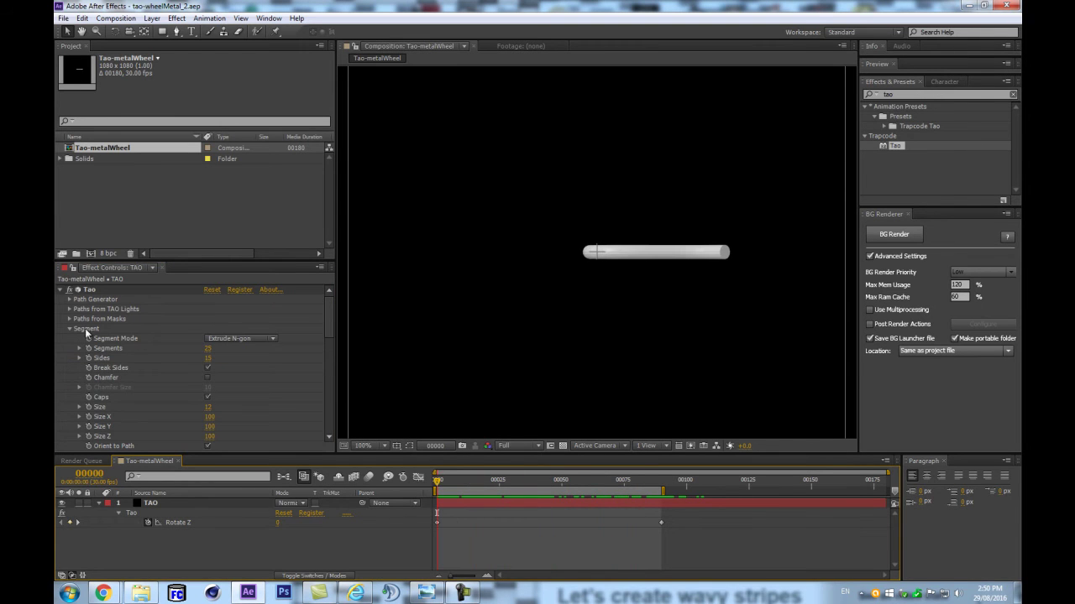
Step: Collapse the Segment group and expand Repeat Paths with its First Repeater and Second Repeater settings
left_click(70, 328)
scroll(83, 379, "down", 2)
left_click(69, 380)
left_click(70, 348)
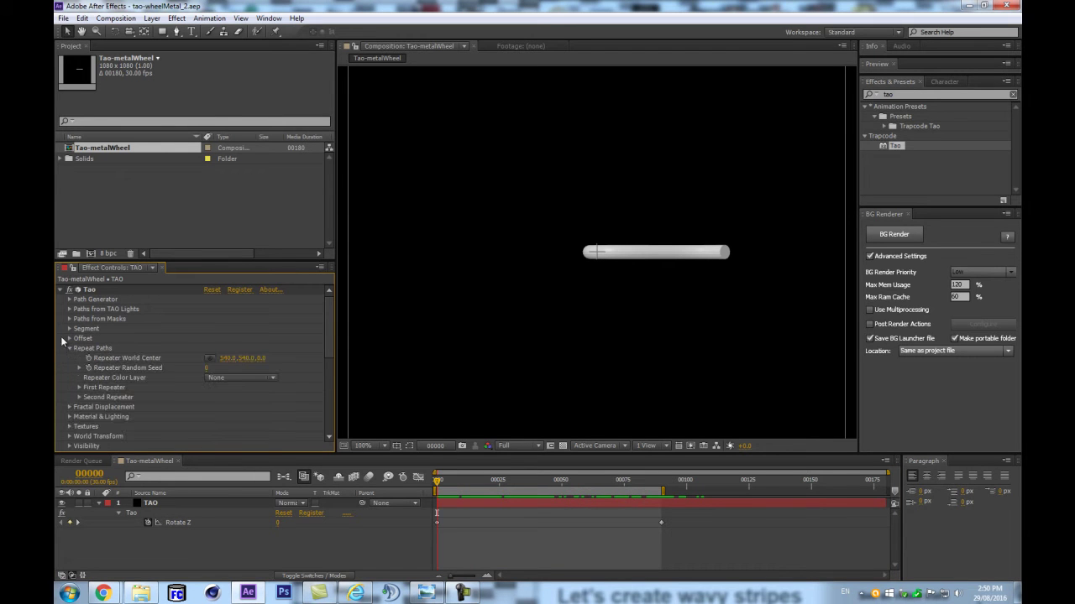
left_click(78, 397)
scroll(82, 375, "down", 2)
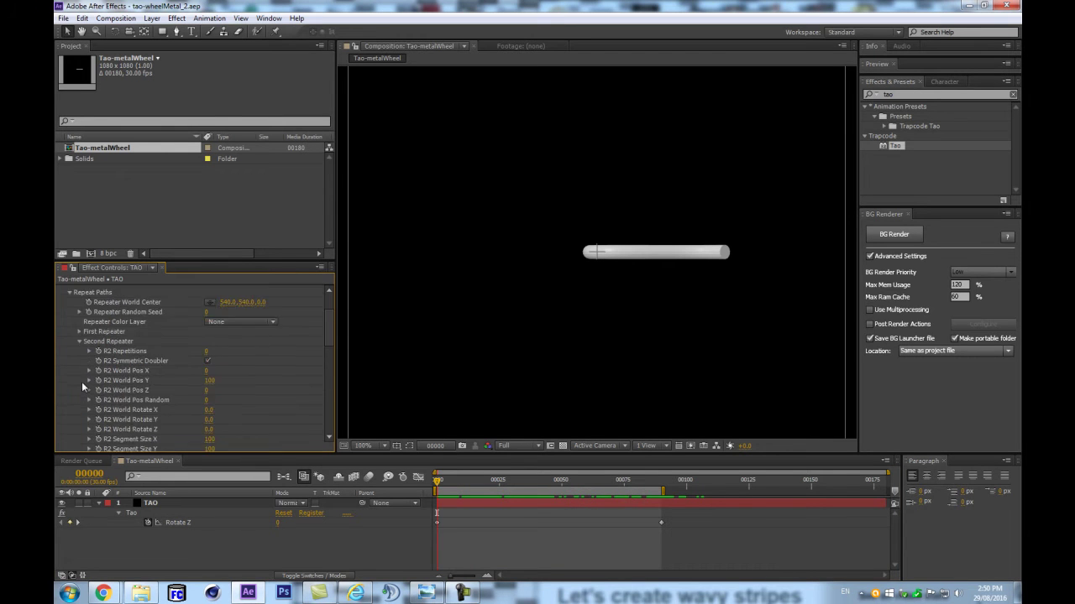
left_click(78, 334)
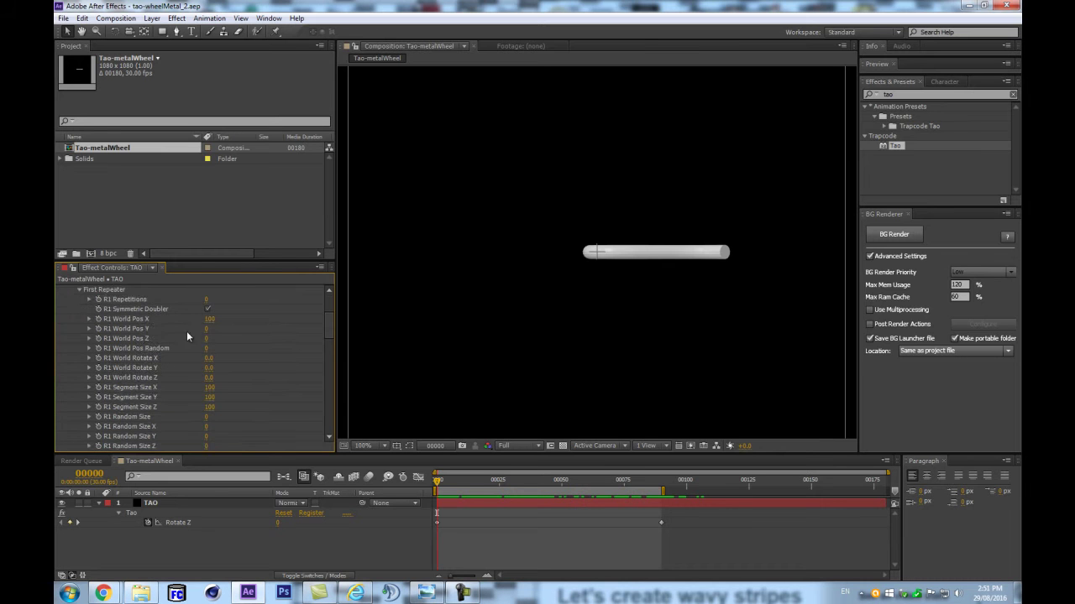
Step: Turn off R1 Symmetric Doubler and set R1 World Pos X to 0 in the First Repeater
scroll(201, 344, "up", 1)
left_click(209, 360)
left_click(209, 370)
type("0")
key("Return")
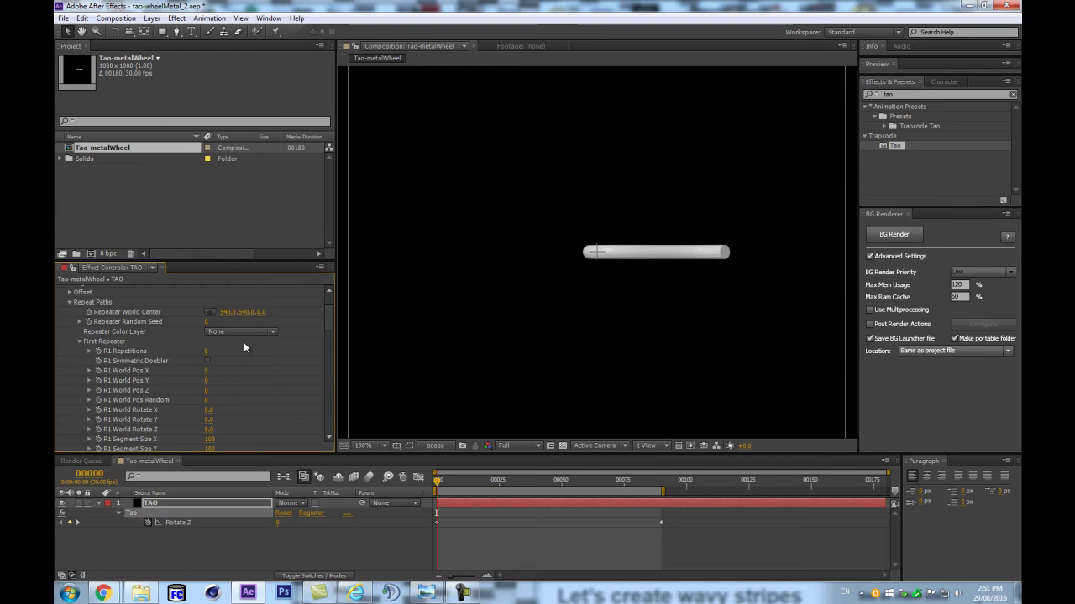
Step: Fan out copies of the tube by setting R1 Repetitions to 5 and R1 World Rotate Z to 20
left_click_drag(209, 354, 251, 339)
scroll(240, 371, "down", 3)
scroll(221, 383, "up", 2)
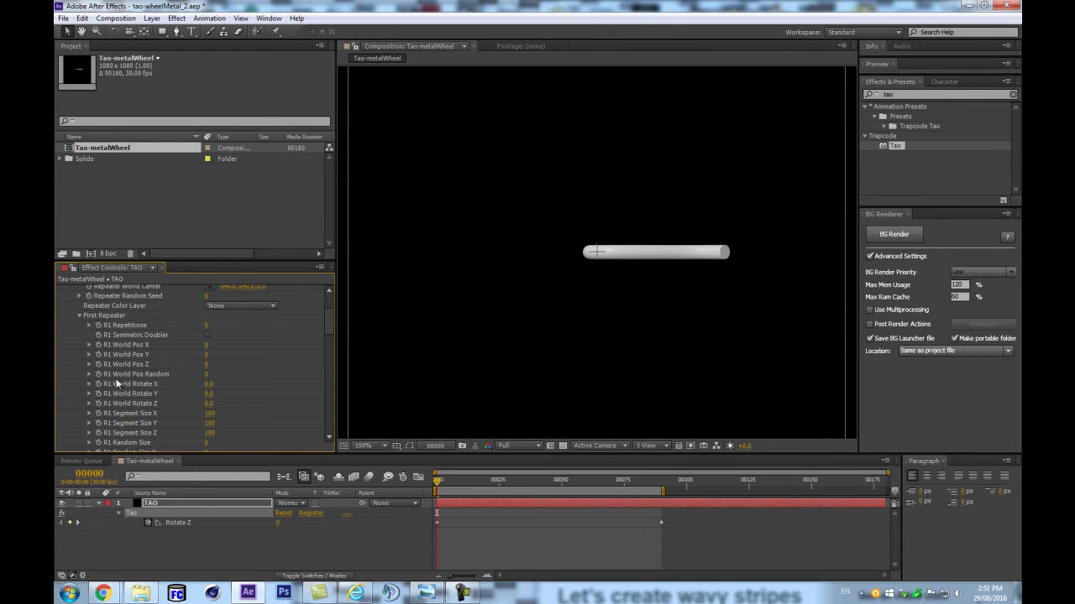
mouse_move(211, 406)
left_mouse_down()
mouse_move(250, 400)
mouse_move(209, 406)
mouse_move(226, 406)
left_mouse_up()
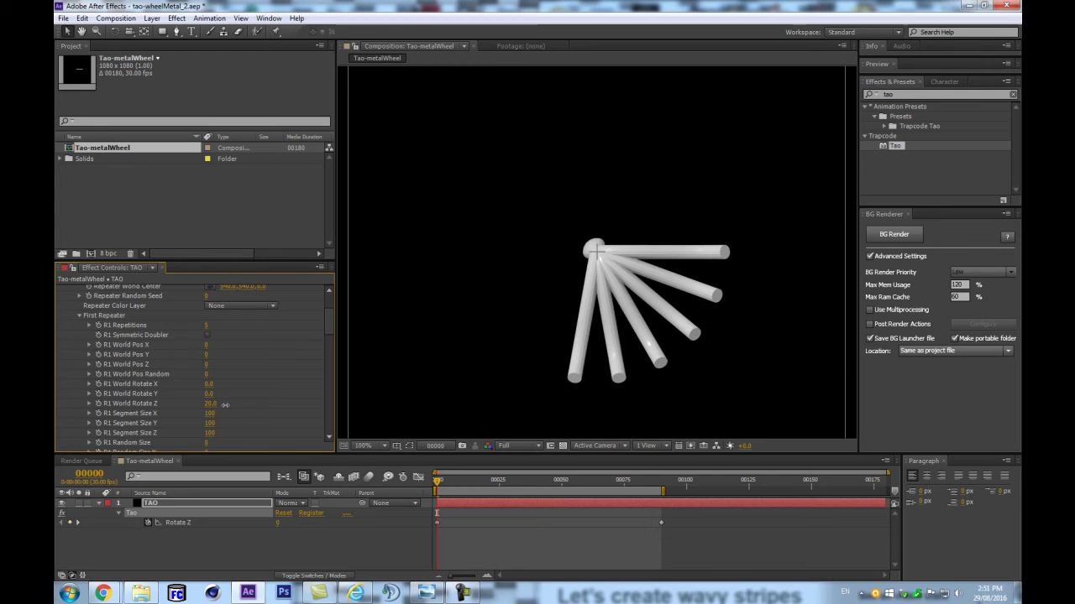
Step: Set R1 Repetitions to 10 and R1 World Rotate Z to 360/10 in the First Repeater
left_click(207, 326)
key("Return")
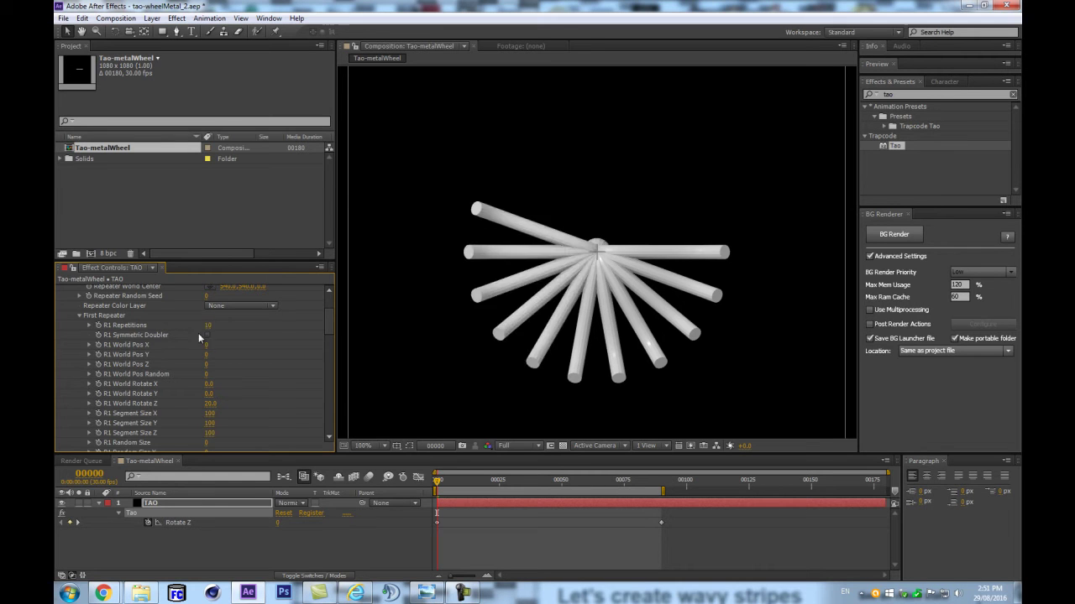
left_click(209, 404)
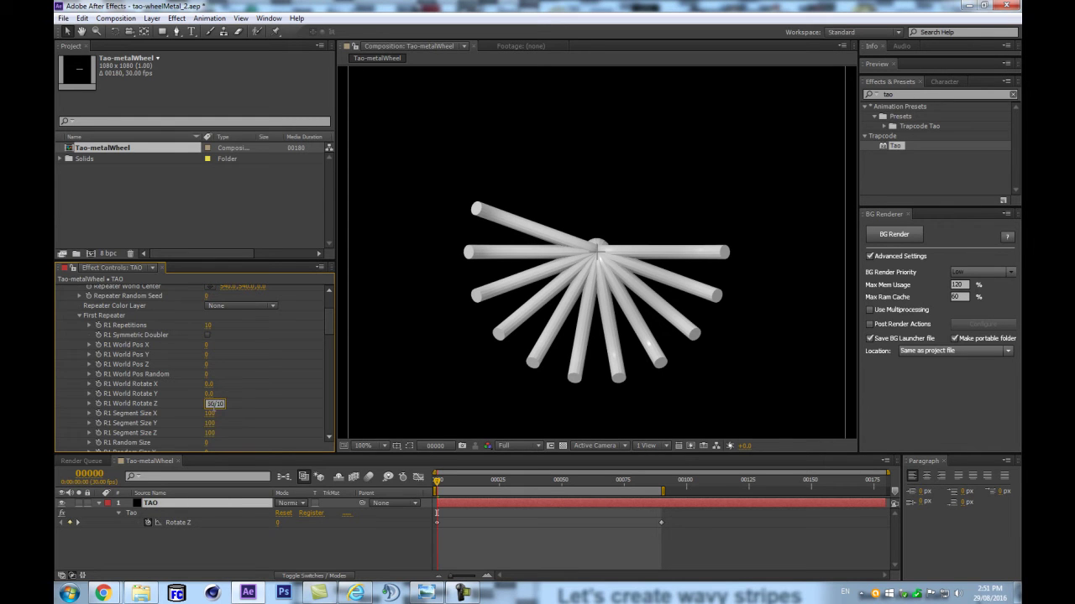
type("360/10")
key("Return")
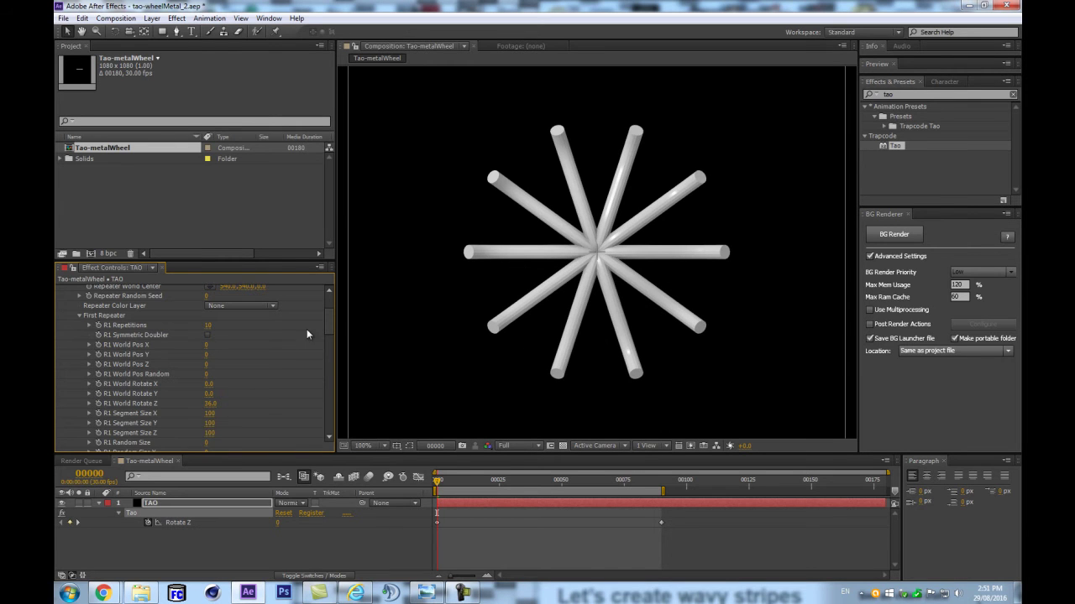
Step: Reduce R1 Repetitions in the First Repeater to 9
left_click(208, 325)
type("9")
key("Return")
left_click(208, 326)
key("Return")
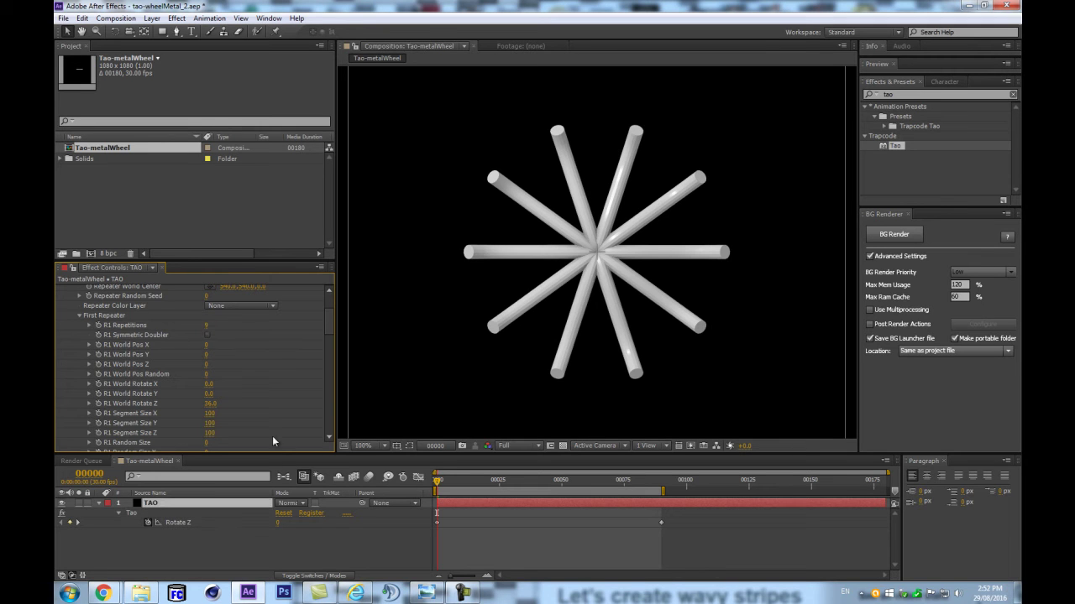
Step: Scrub R1 Repetitions down to 1 and back up to 9 to watch how the tube copies are counted
left_click(207, 325)
key("Return")
left_click(211, 334)
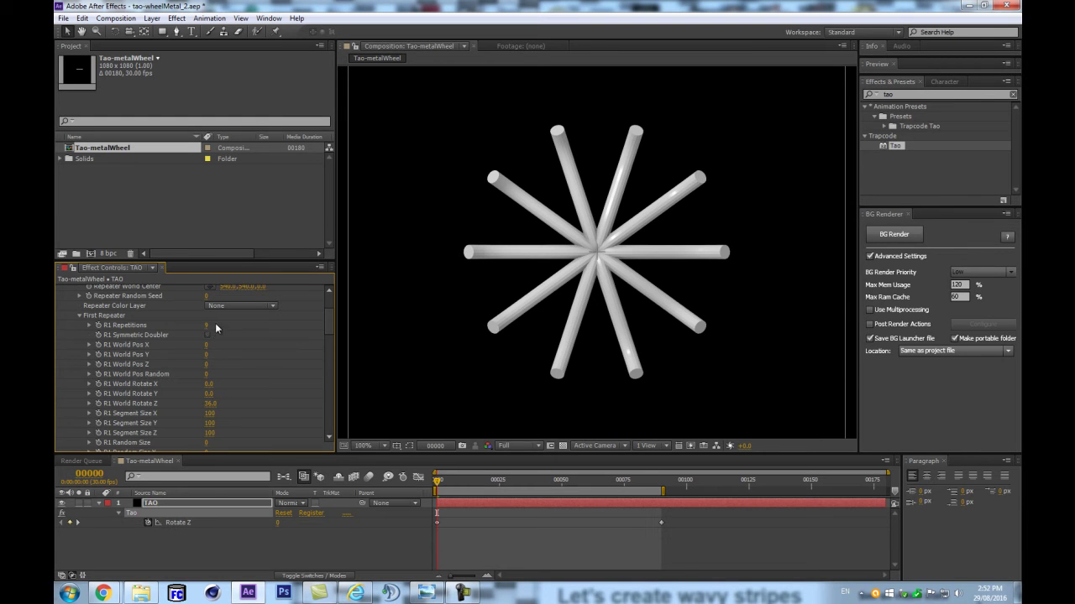
left_click_drag(206, 328, 161, 326)
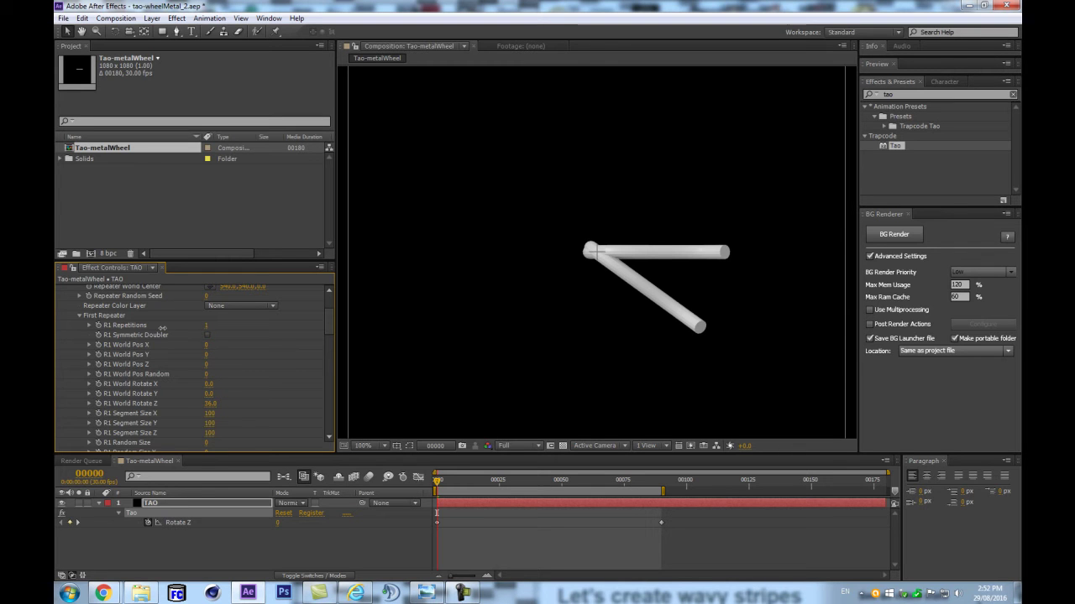
left_click_drag(162, 328, 201, 325)
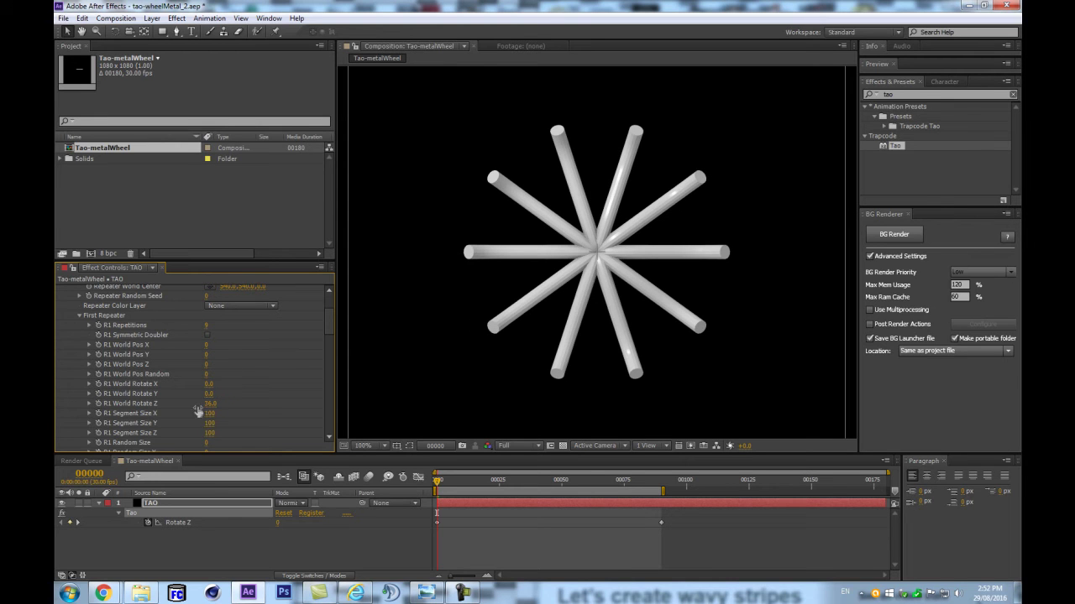
Step: Fill the circle with tubes by setting R1 Repetitions to 39 and R1 World Rotate Z to 360/40
left_click(206, 326)
type("40")
key("Return")
left_click(210, 325)
type("39")
key("Return")
left_click(211, 404)
type("360/40")
key("Return")
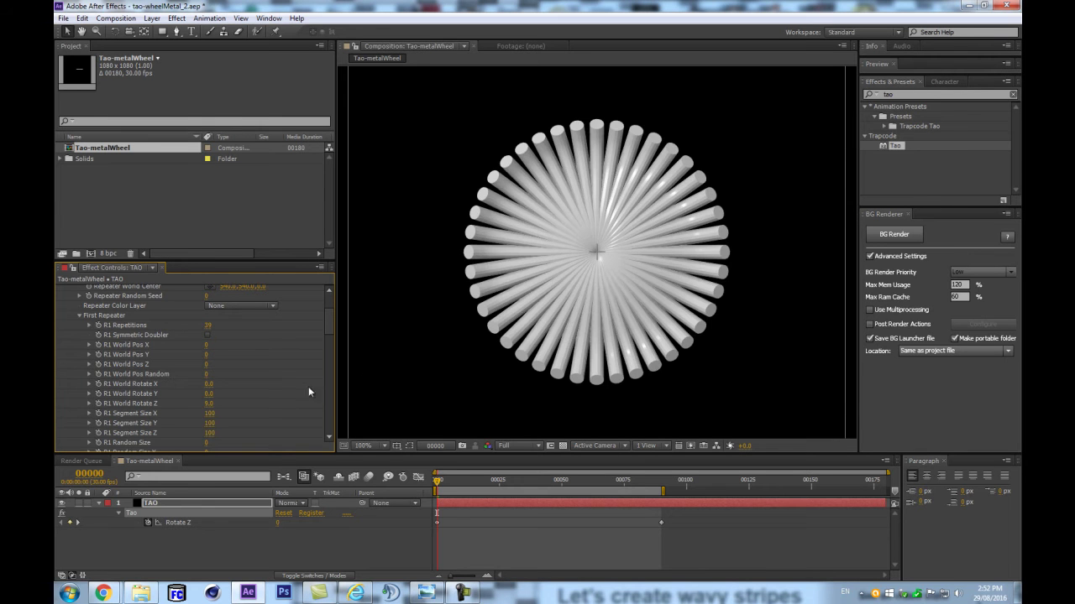
Step: Add a two-node camera to the composition using the 50mm preset
scroll(596, 221, "up", 1)
scroll(596, 221, "down", 2)
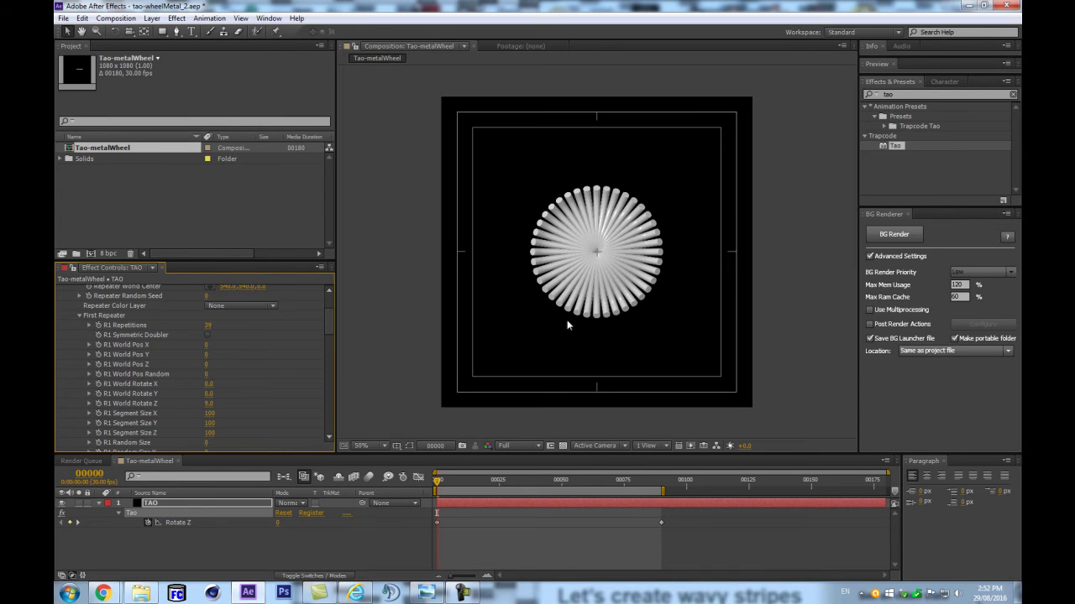
left_click(228, 506)
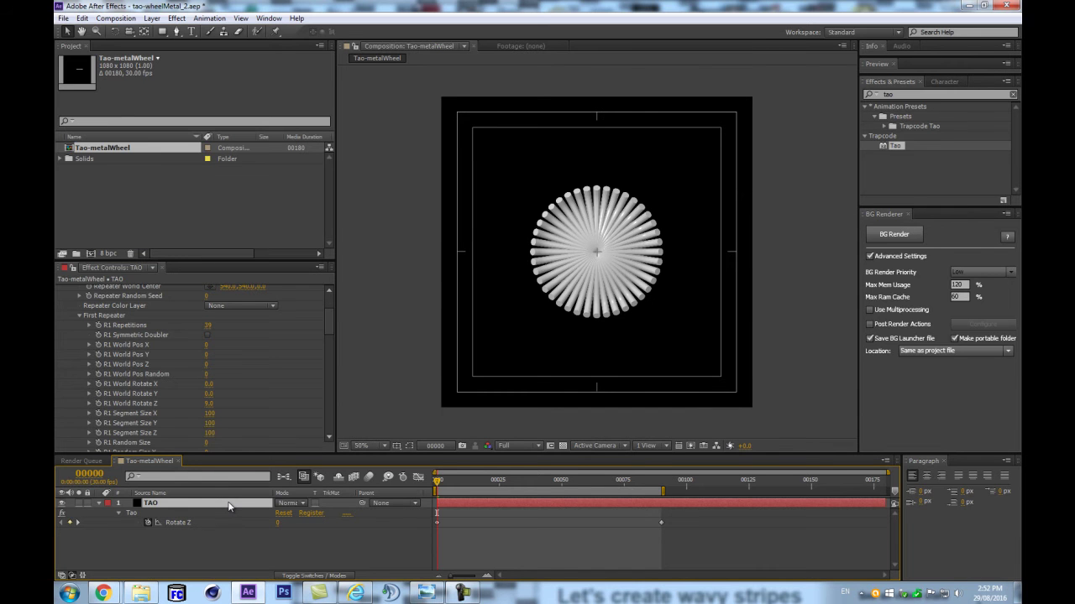
key("ctrl+alt+shift+c")
left_click(437, 309)
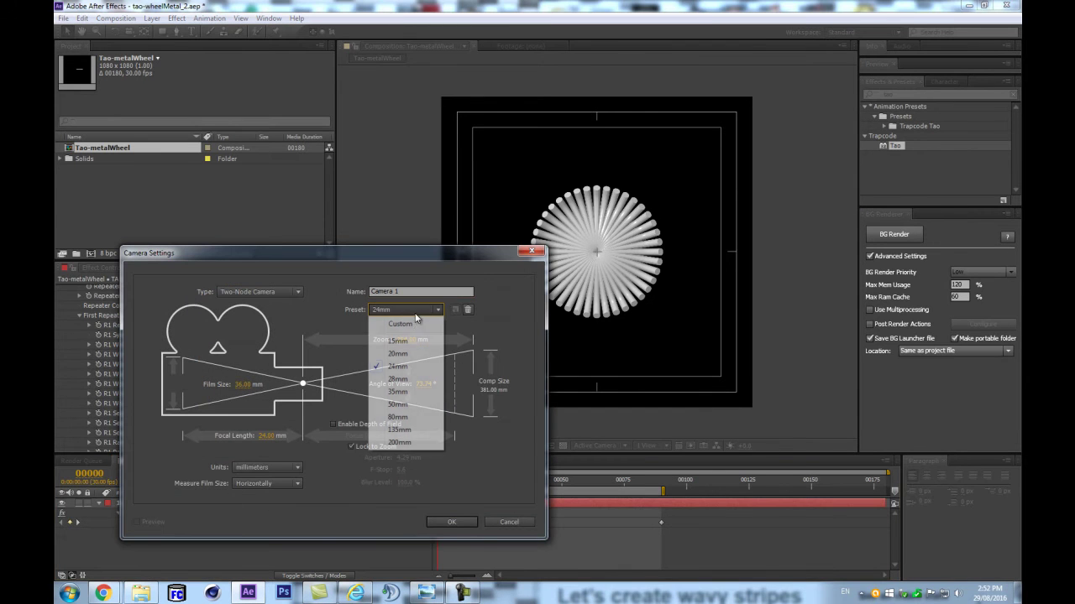
left_click(420, 408)
left_click(434, 521)
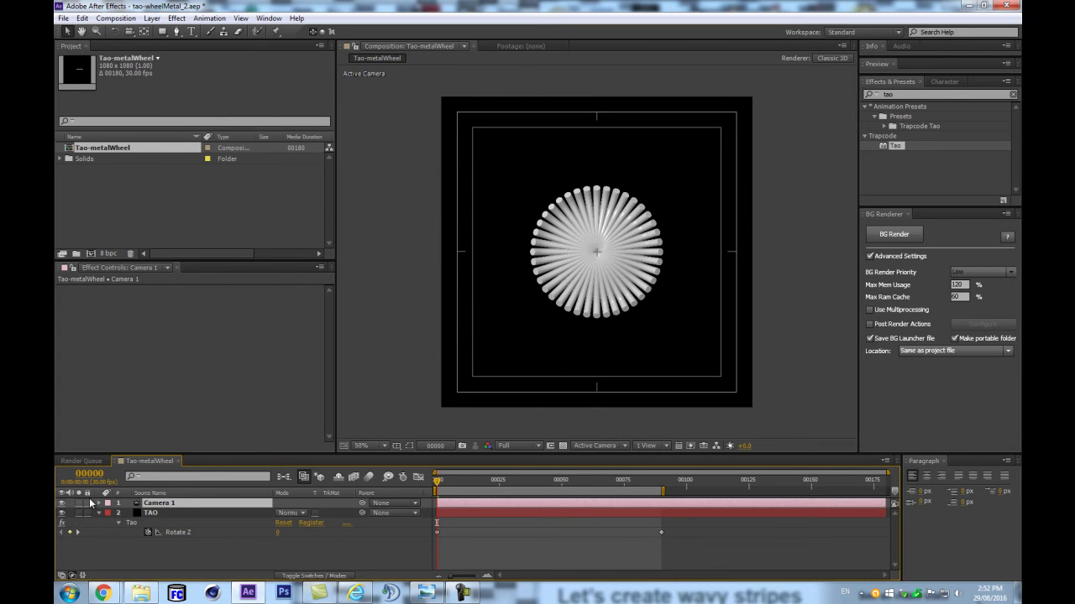
Step: Add a 3D null object and parent Camera 1 to it
key("ctrl+alt+shift+y")
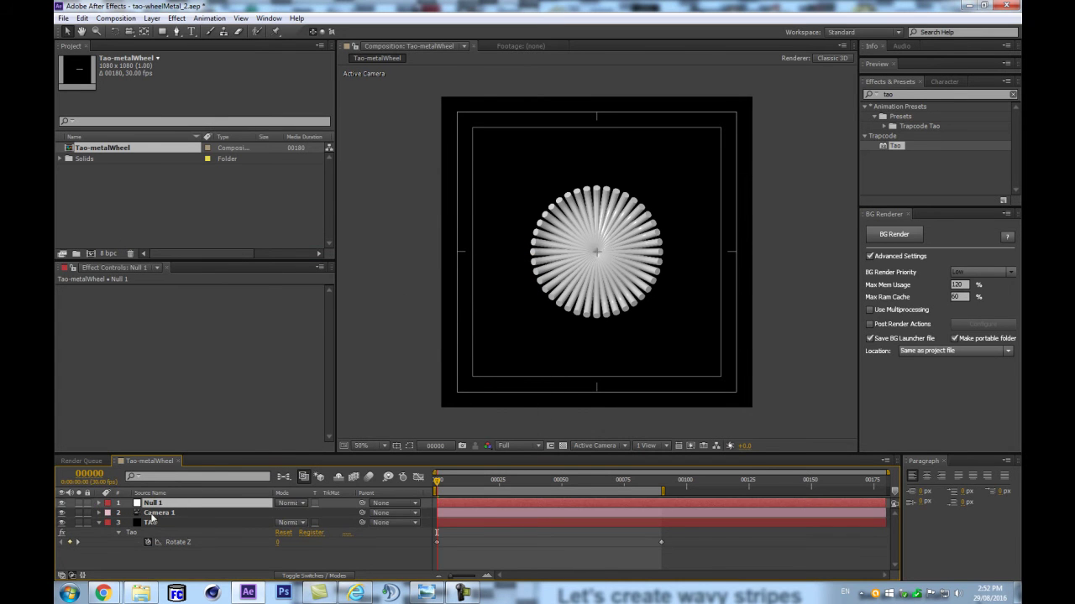
key("F4")
left_click(339, 503)
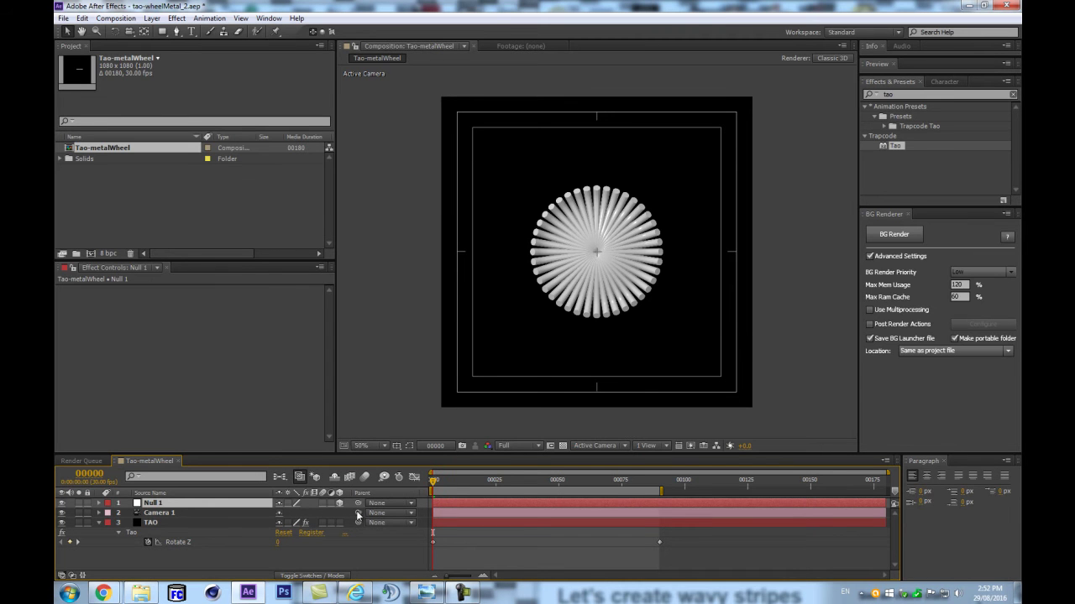
left_click_drag(358, 516, 195, 504)
key("p")
mouse_move(316, 513)
left_mouse_down()
mouse_move(344, 512)
mouse_move(323, 512)
left_mouse_up()
left_click(199, 526)
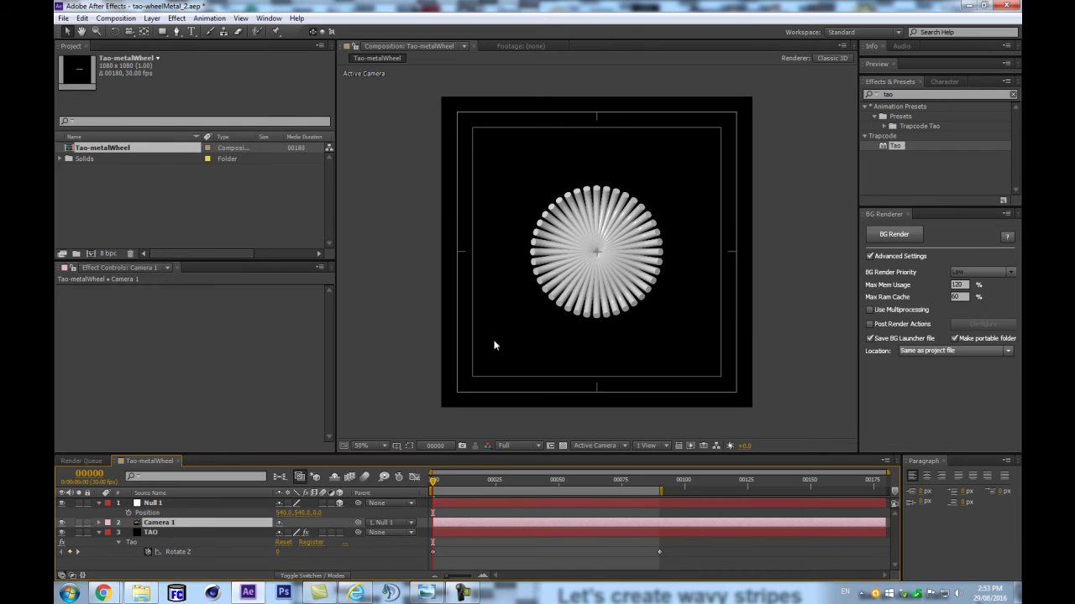
Step: Orbit the camera to preview the tube animation in perspective, return to frame 0 and undo the camera move
key("c")
left_click_drag(605, 256, 601, 193)
scroll(602, 193, "up", 1)
key("space")
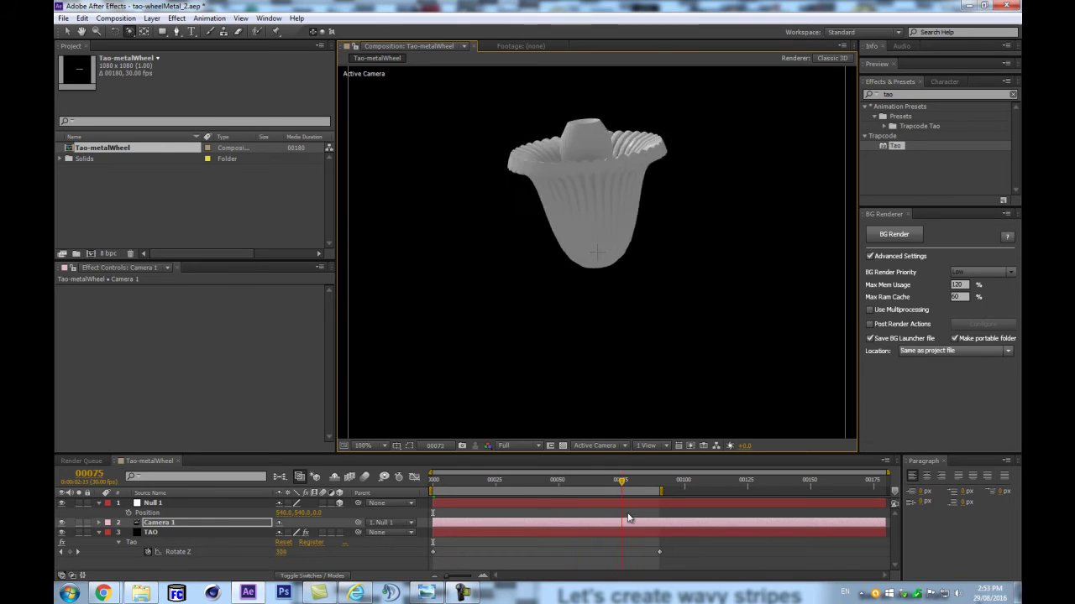
key("Home")
left_click(356, 547)
key("ctrl+z")
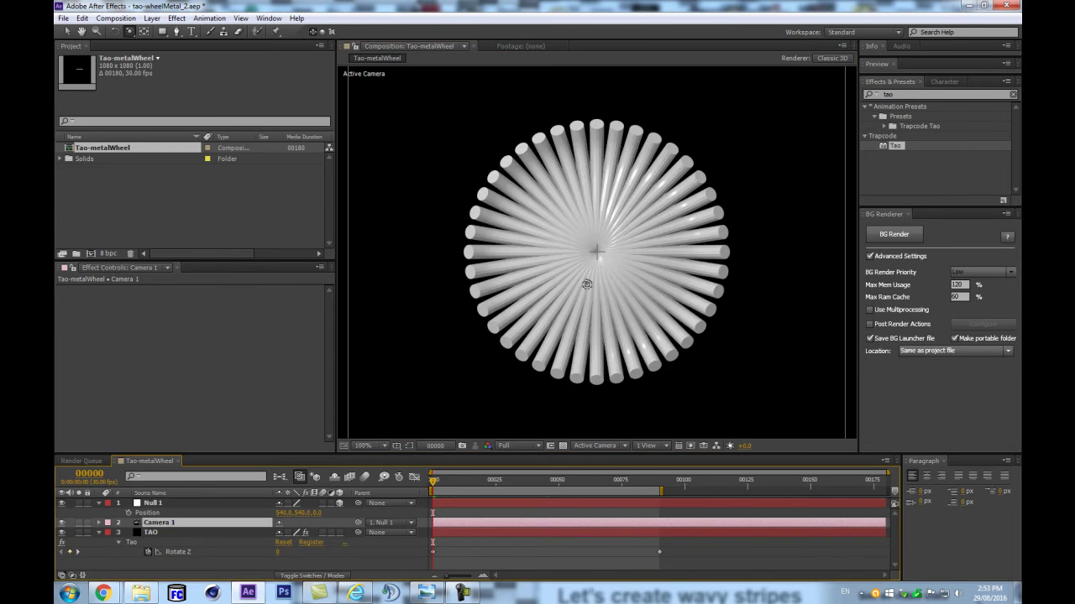
Step: Open the tube circle into a ring by setting the TAO layer's Repeater World Center X to 310
scroll(576, 297, "down", 2)
scroll(573, 301, "up", 1)
left_click(168, 532)
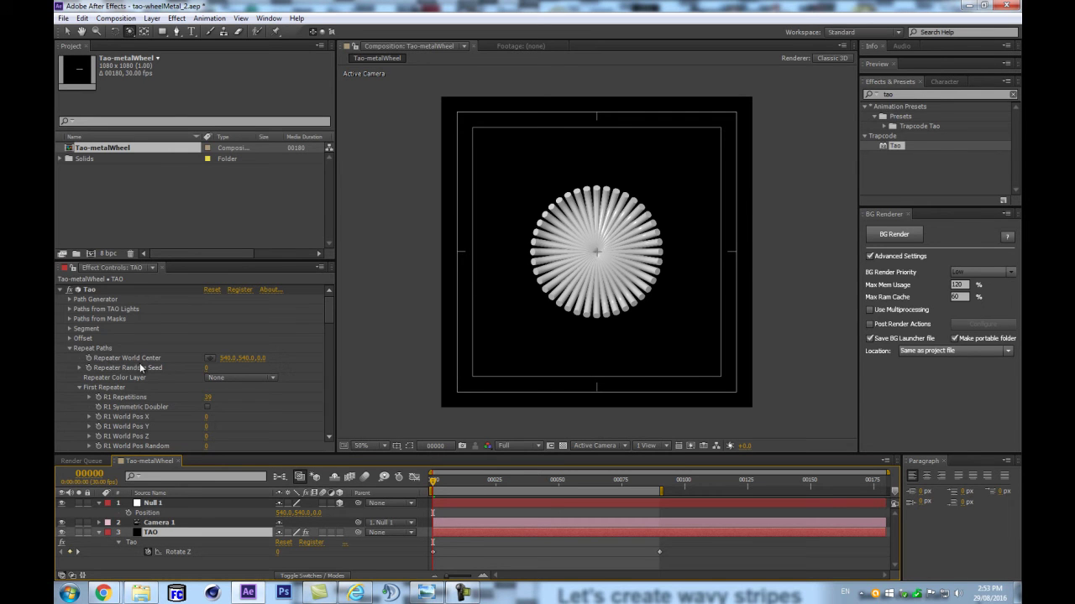
left_click_drag(226, 363, 41, 363)
mouse_move(212, 358)
left_mouse_down()
mouse_move(474, 362)
mouse_move(219, 364)
left_mouse_up()
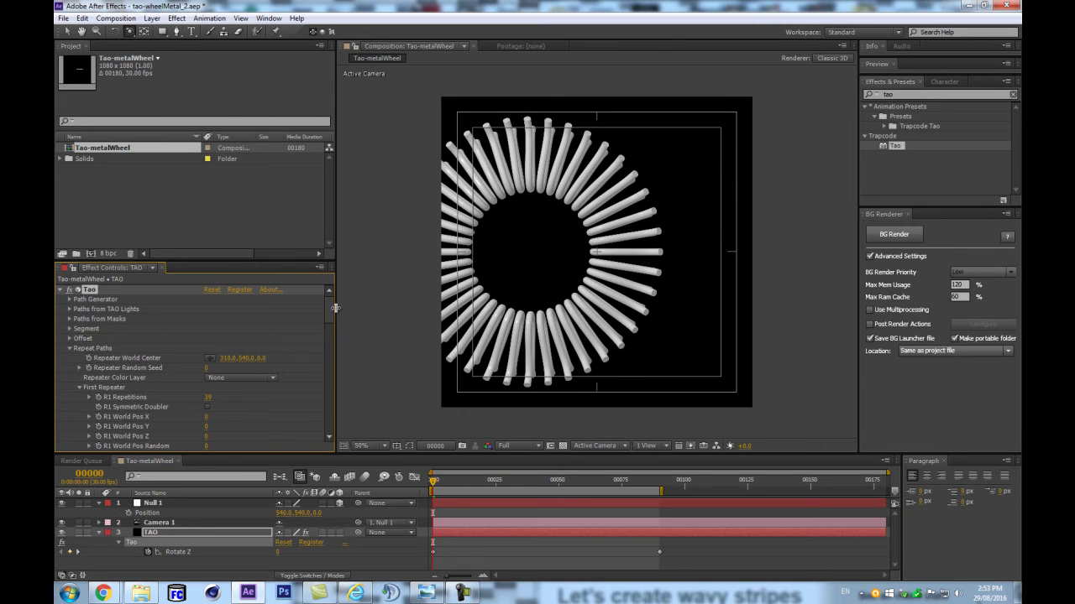
Step: Centre the ring in the frame by scrubbing W Rotate Center X under World Transform to 312
left_click_drag(333, 308, 327, 417)
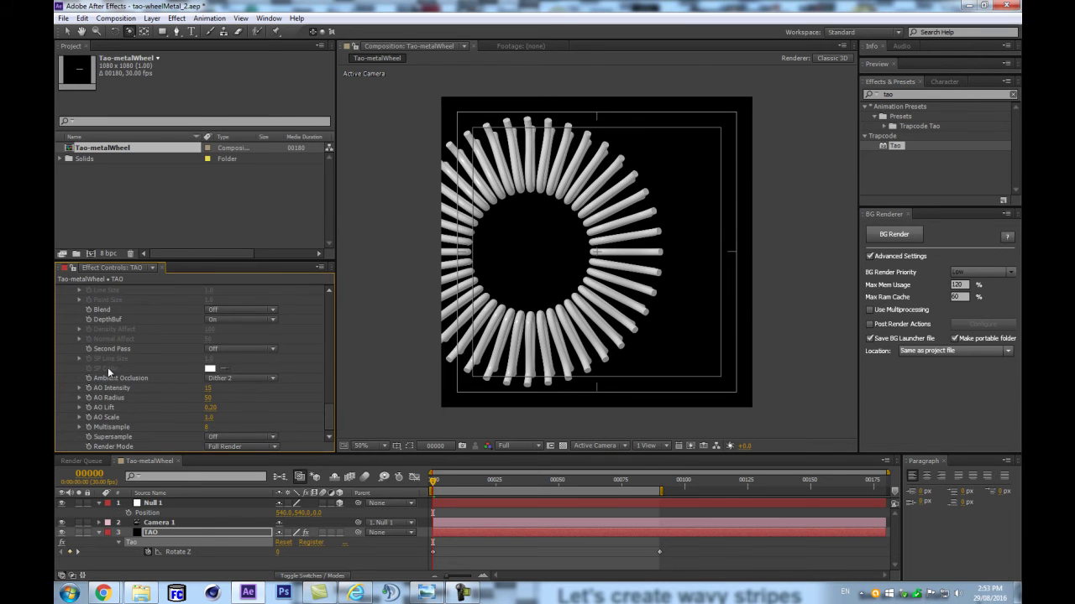
scroll(92, 386, "up", 4)
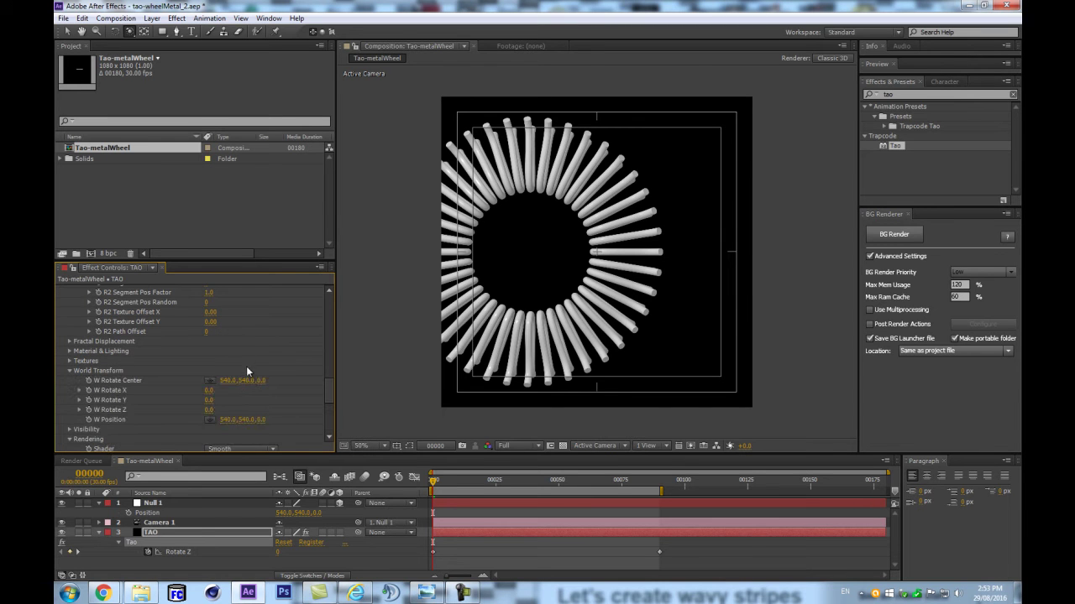
left_click_drag(227, 385, 101, 401)
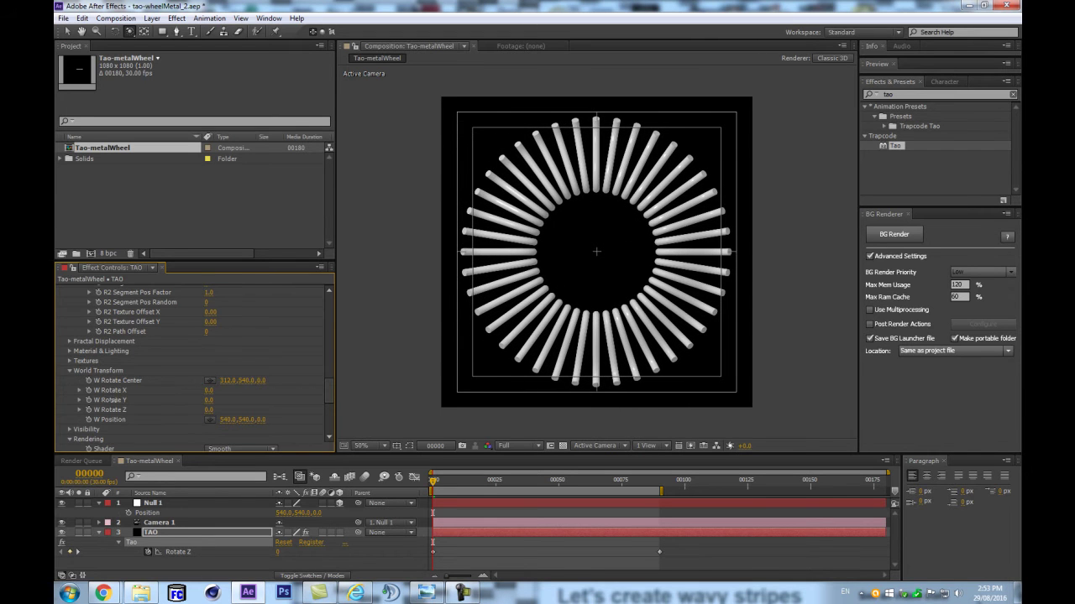
Step: Restore Repeater World Center X under Repeat Paths to 540
scroll(201, 386, "up", 3)
scroll(251, 353, "up", 10)
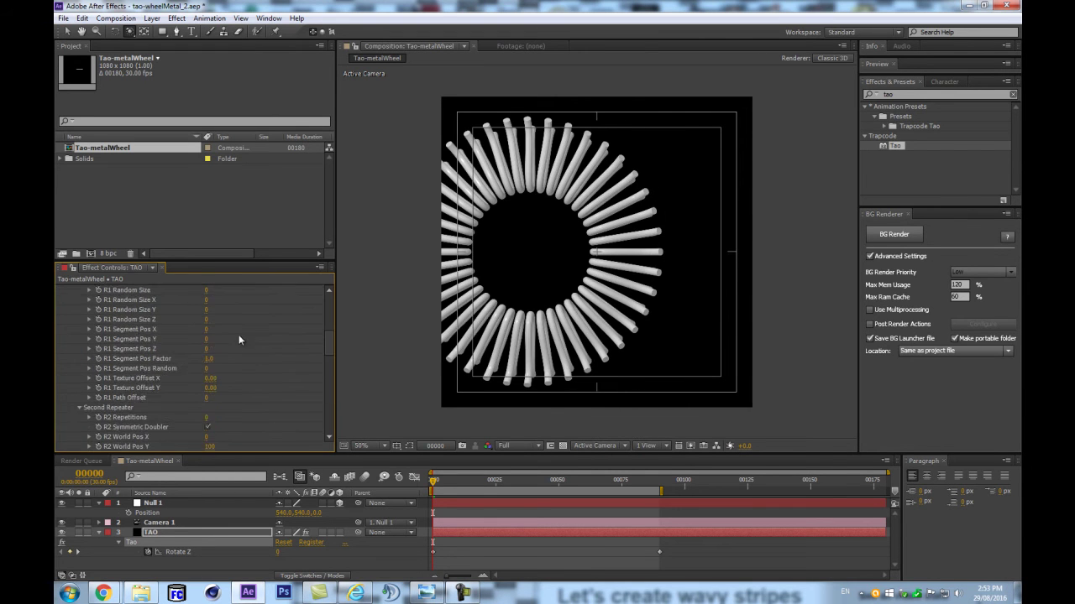
left_click(235, 359)
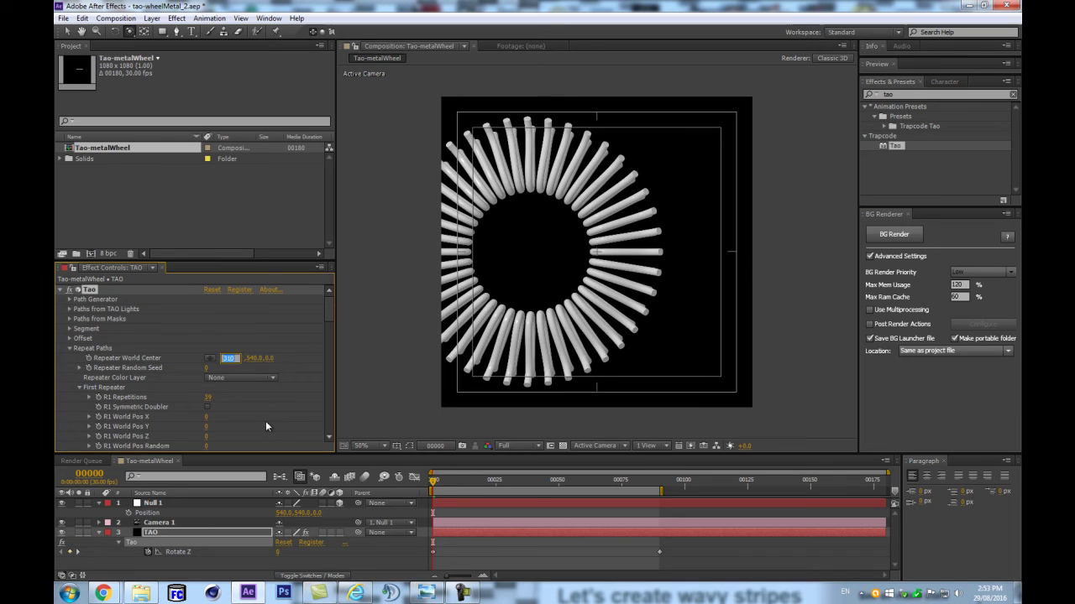
type("540")
key("Return")
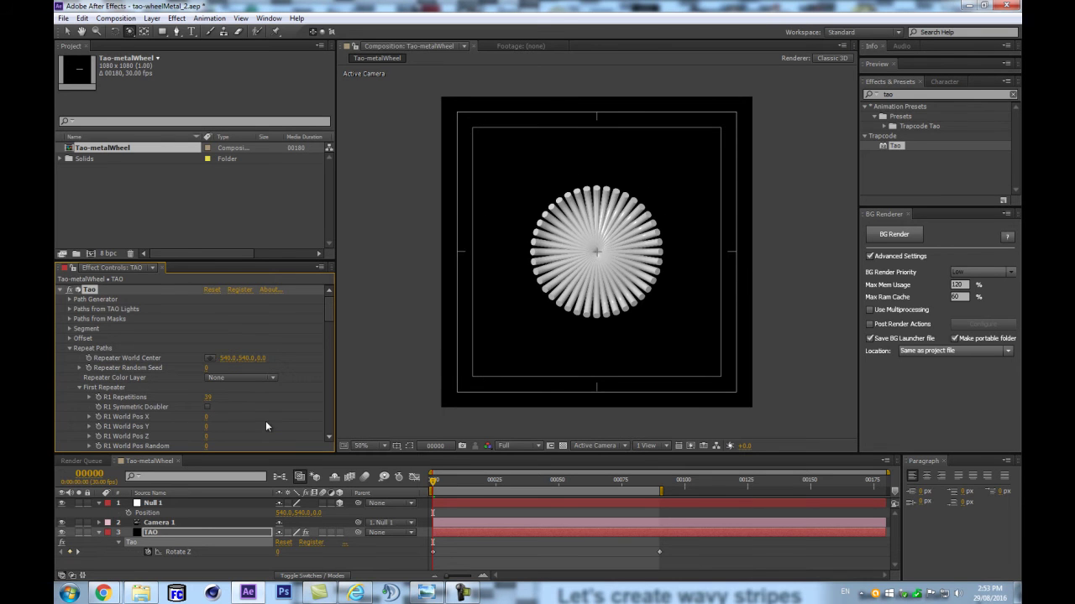
Step: Open a larger ring by setting Repeater World Center X to 240
left_click(228, 360)
type("240")
key("Return")
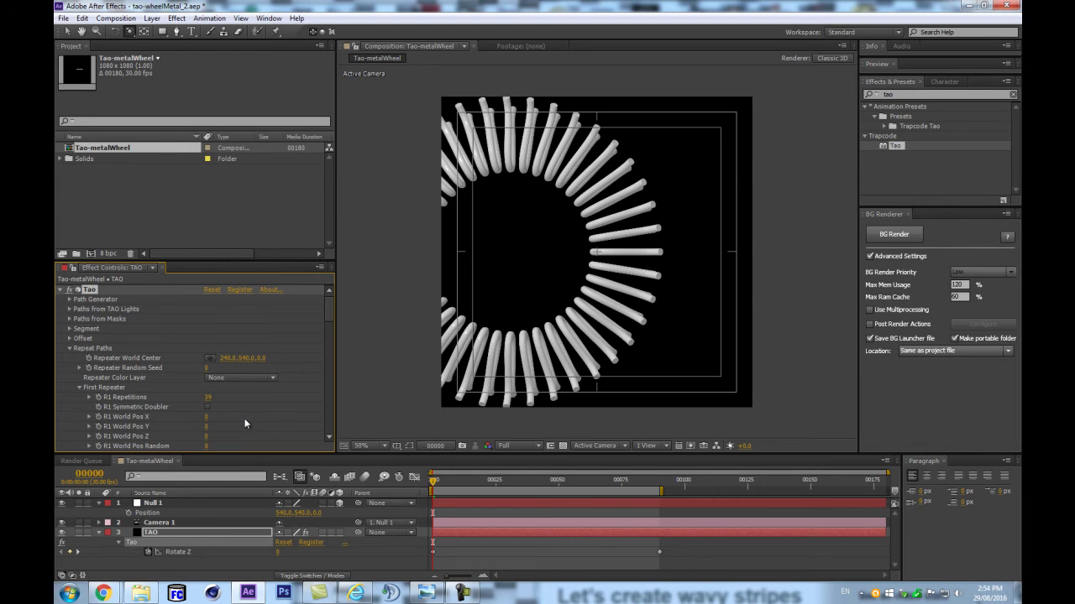
Step: Set W Rotate Center X under World Transform to 240 and scrub the timeline to check the ring's animation
scroll(277, 346, "down", 10)
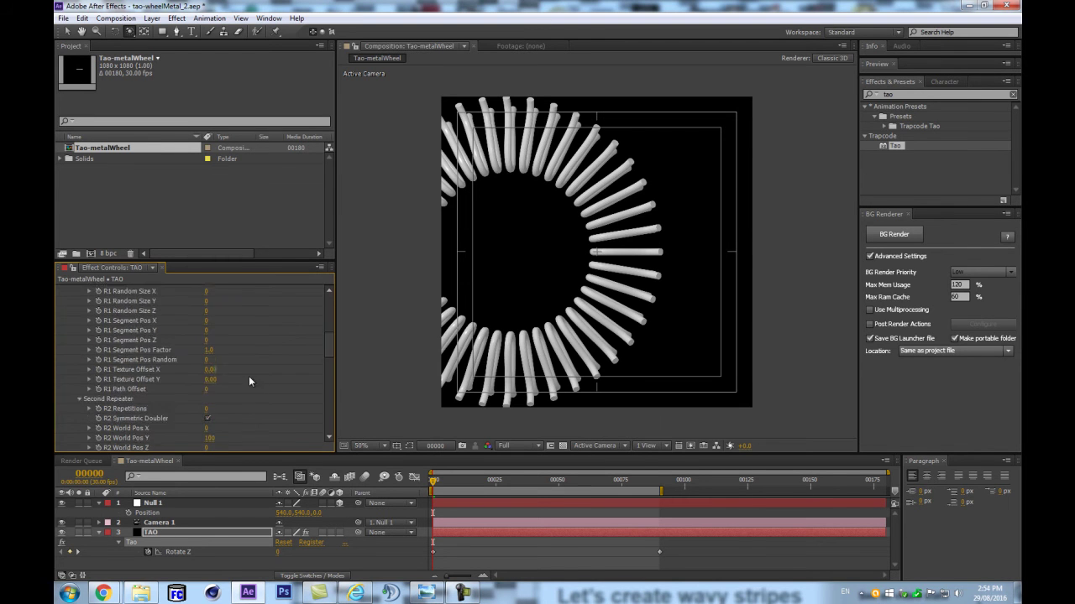
scroll(245, 398, "down", 3)
left_click(230, 320)
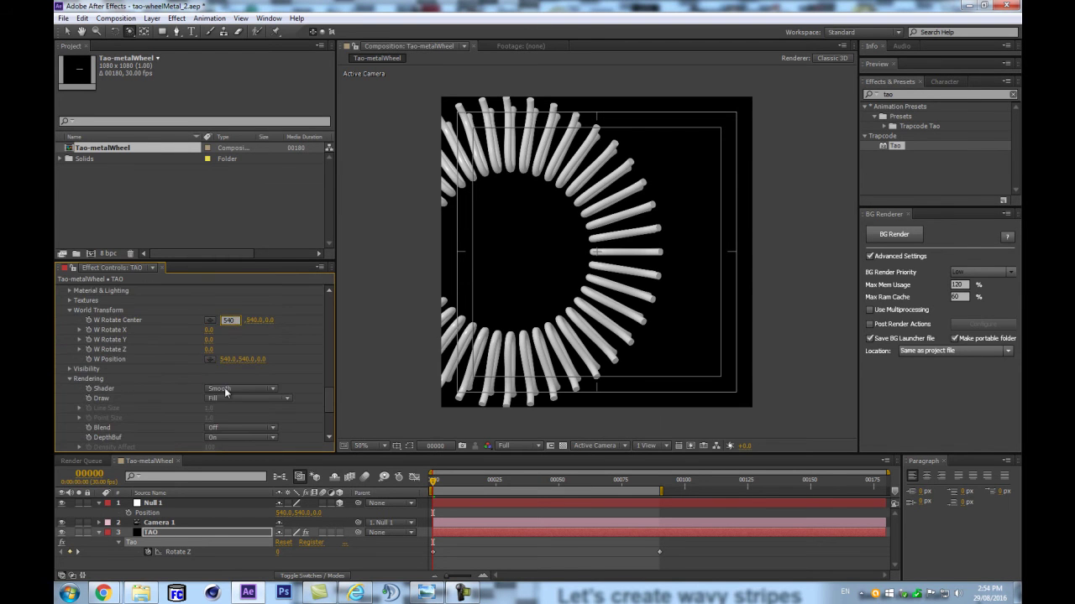
type("240")
key("Return")
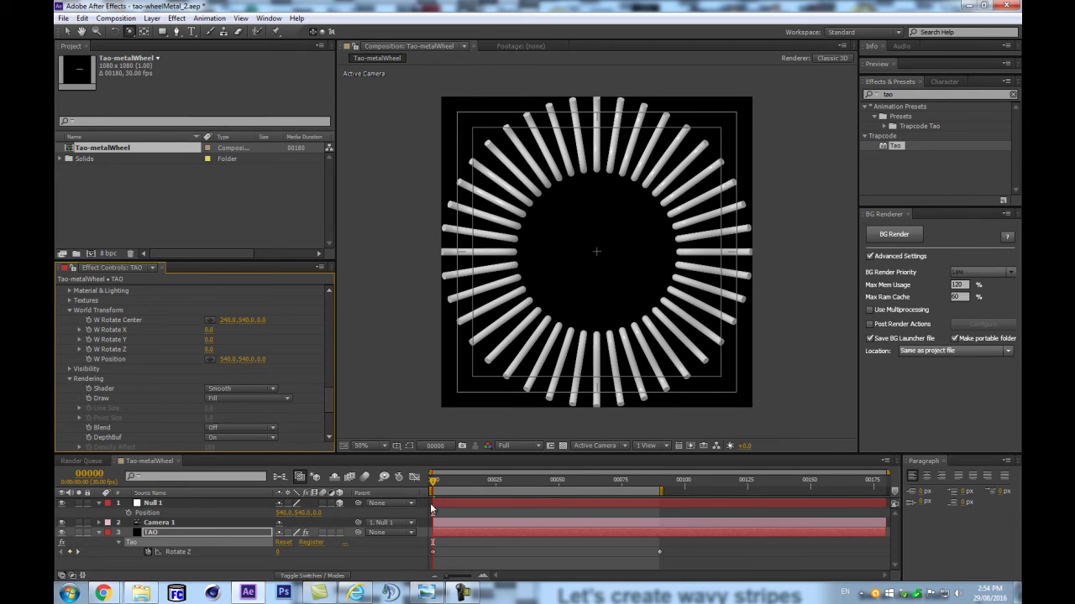
left_click_drag(452, 481, 625, 484)
key("Home")
Step: Reveal Null 1's rotation properties and tilt the camera view by setting its X Rotation to 47°
left_click(187, 532)
left_click(227, 506)
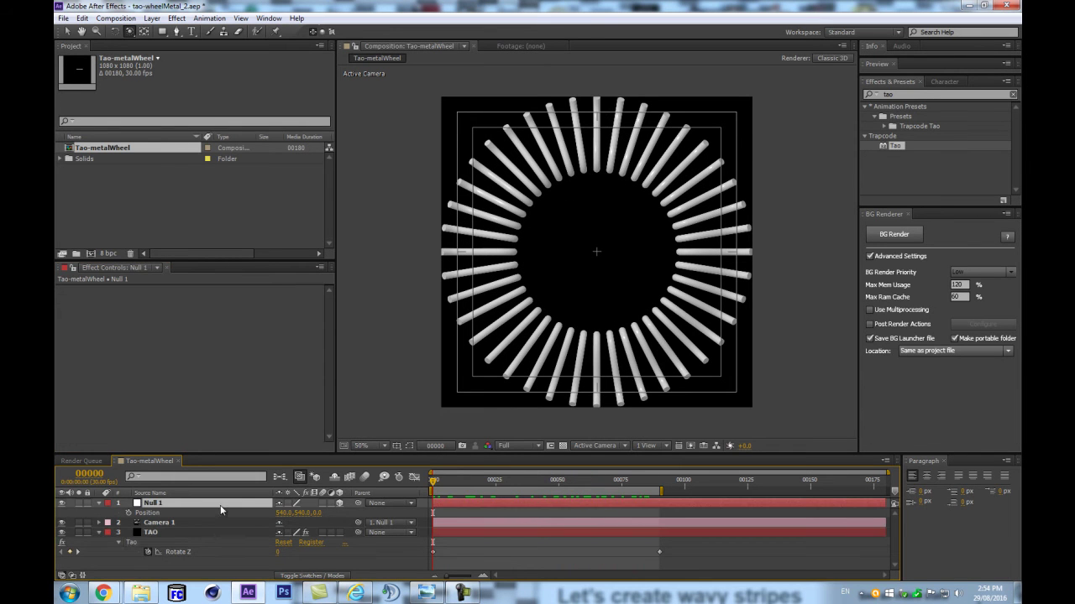
key("r")
left_click_drag(295, 535, 332, 522)
key("ctrl+z")
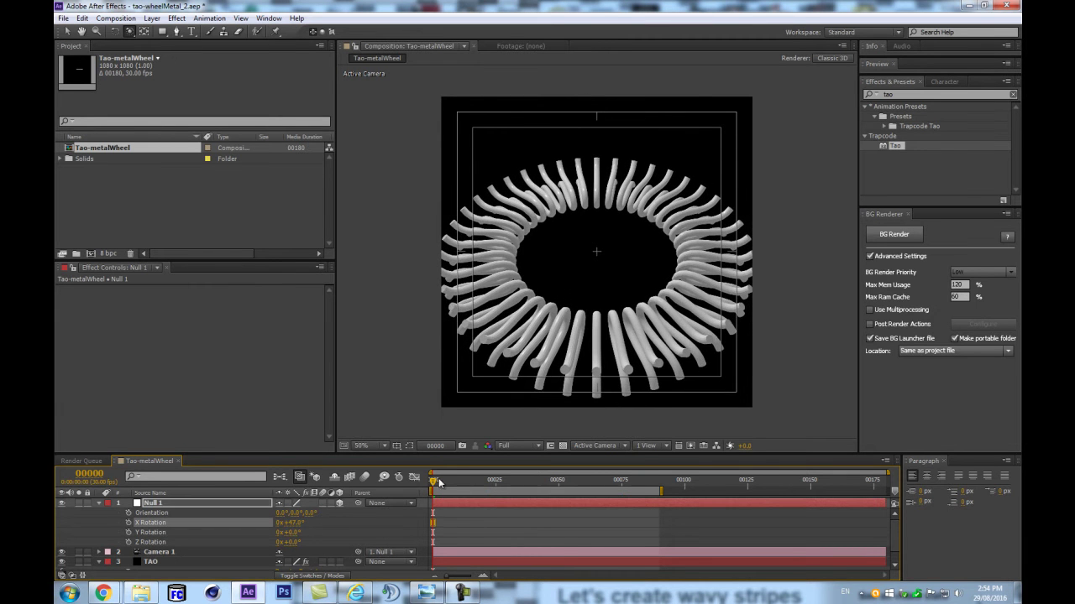
Step: Hide the title/action safe guides and scrub the timeline to check the tilted ring, ending at frame 0
left_click_drag(438, 481, 389, 491)
left_click(399, 447)
left_click(429, 460)
left_click_drag(432, 485, 290, 496)
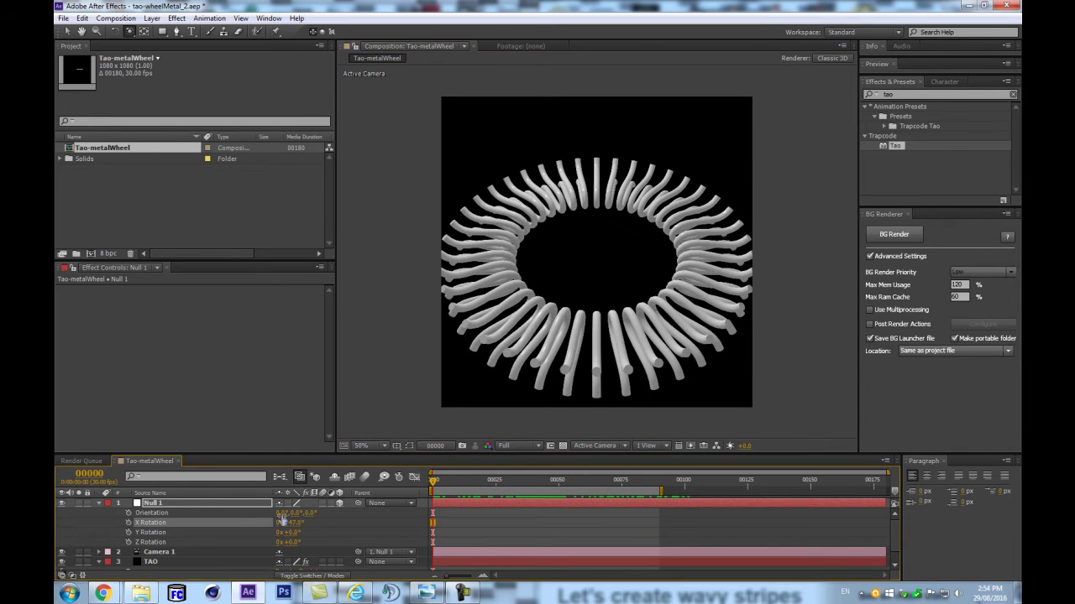
Step: Collapse Null 1's properties and set the TAO layer's R1 Repetitions to 78 in the First Repeater
left_click(98, 503)
left_click(151, 523)
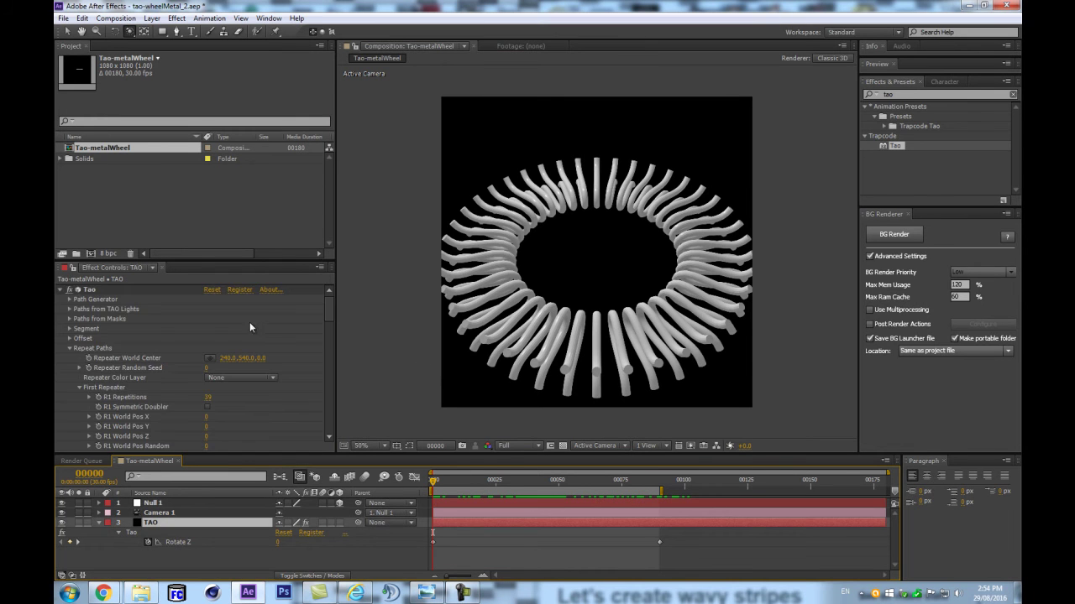
scroll(235, 340, "down", 5)
scroll(231, 347, "down", 6)
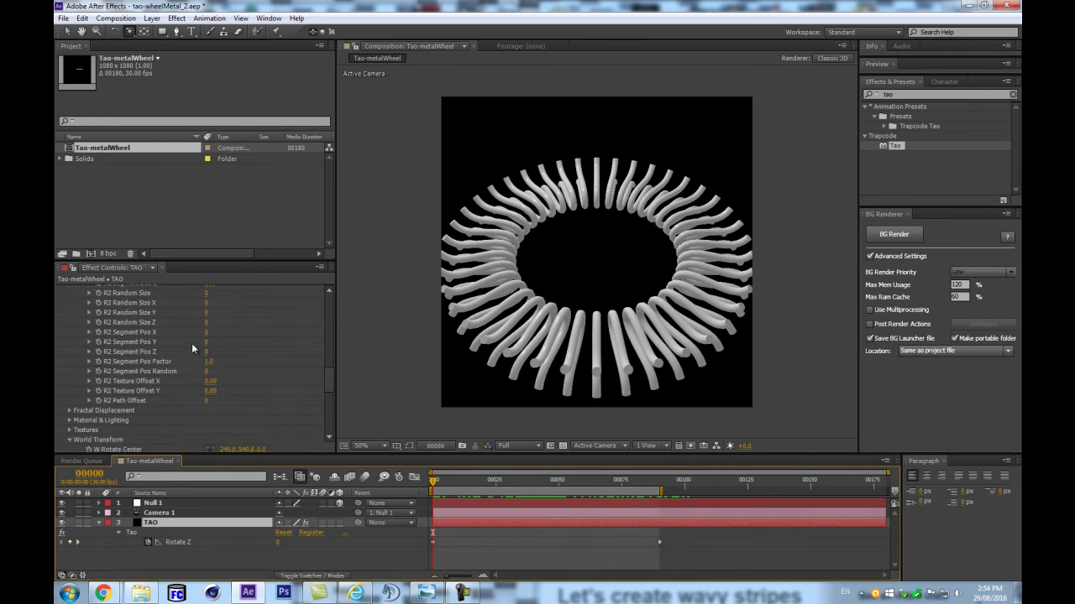
scroll(160, 340, "up", 8)
left_click(208, 371)
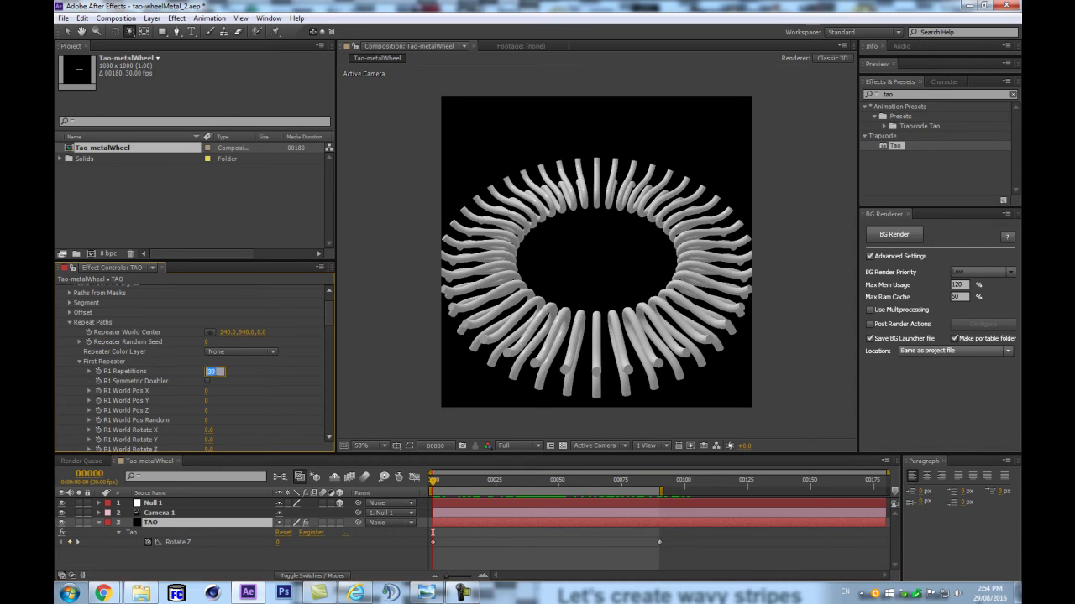
type("78")
key("Return")
scroll(217, 377, "down", 3)
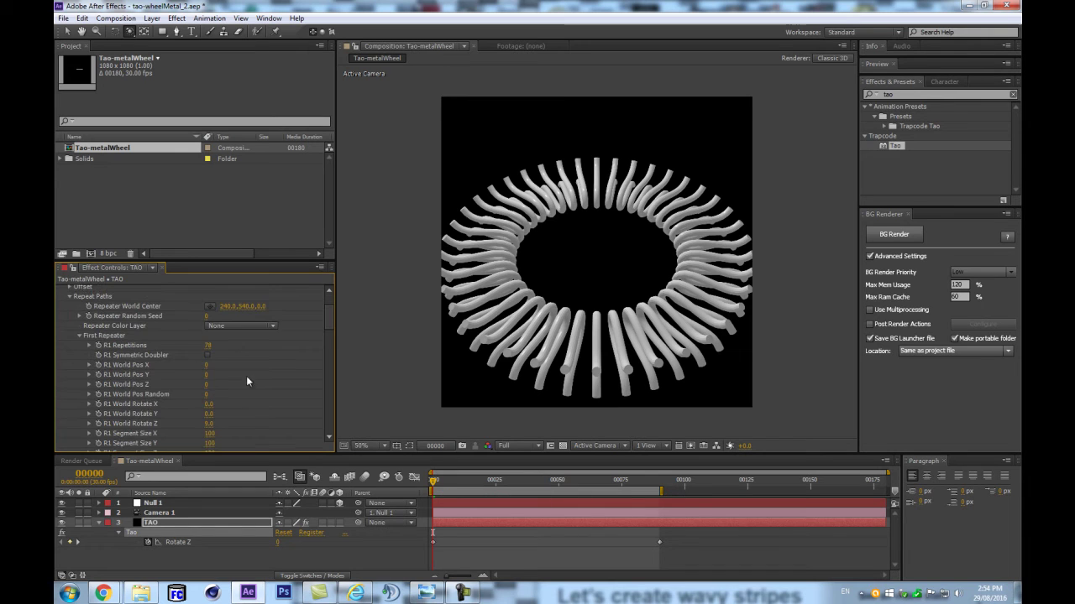
Step: Set R1 World Rotate Z to 4.5 and R1 Repetitions to 79 in the TAO layer's First Repeater
scroll(201, 386, "down", 5)
left_click(209, 372)
type("4.5")
key("Return")
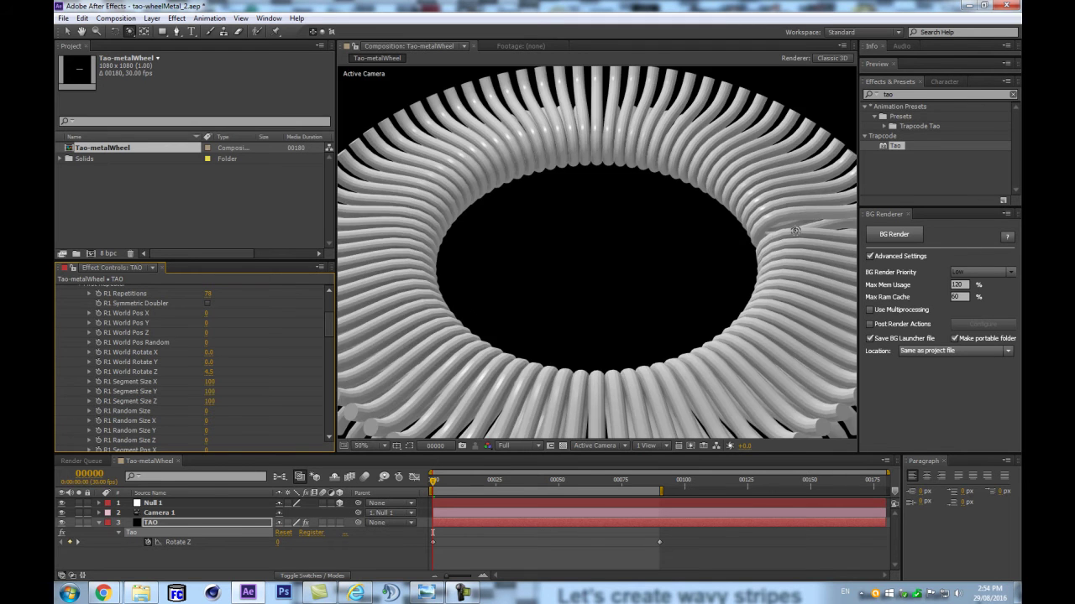
scroll(285, 351, "up", 2)
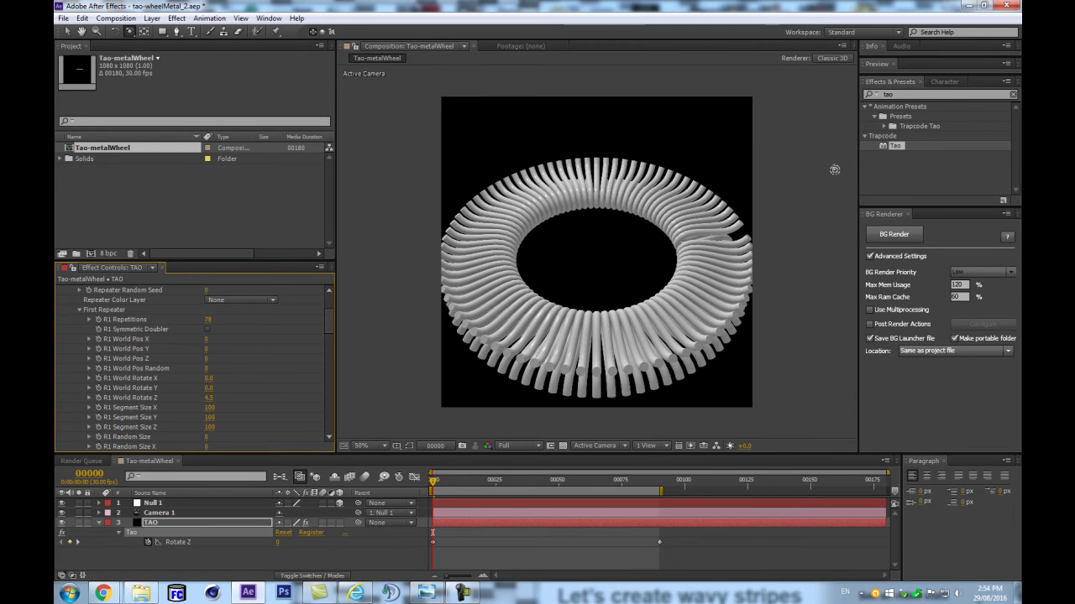
left_click(208, 320)
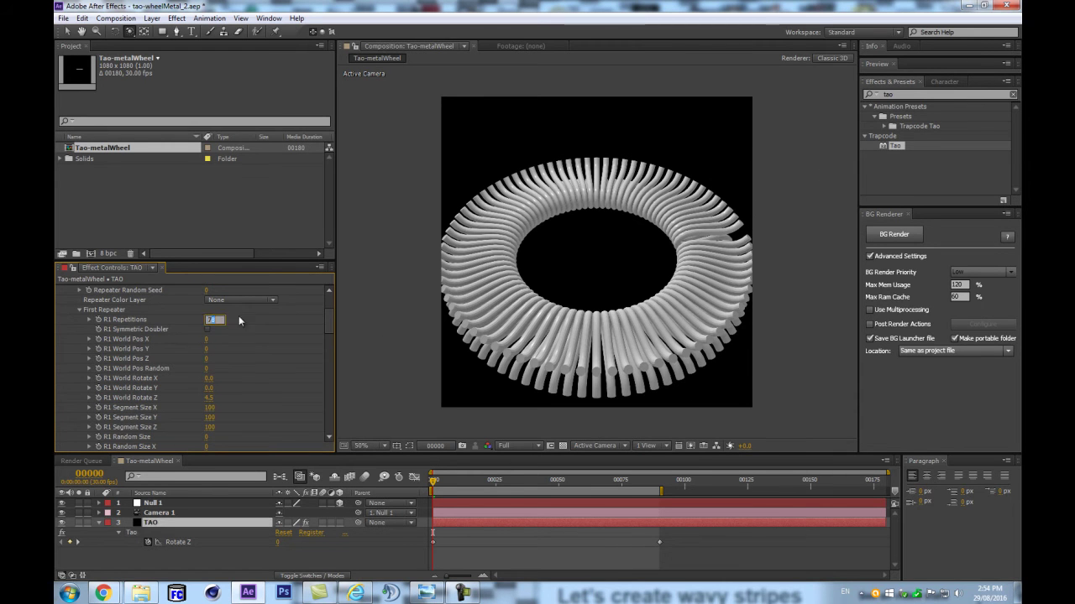
type("79")
key("Return")
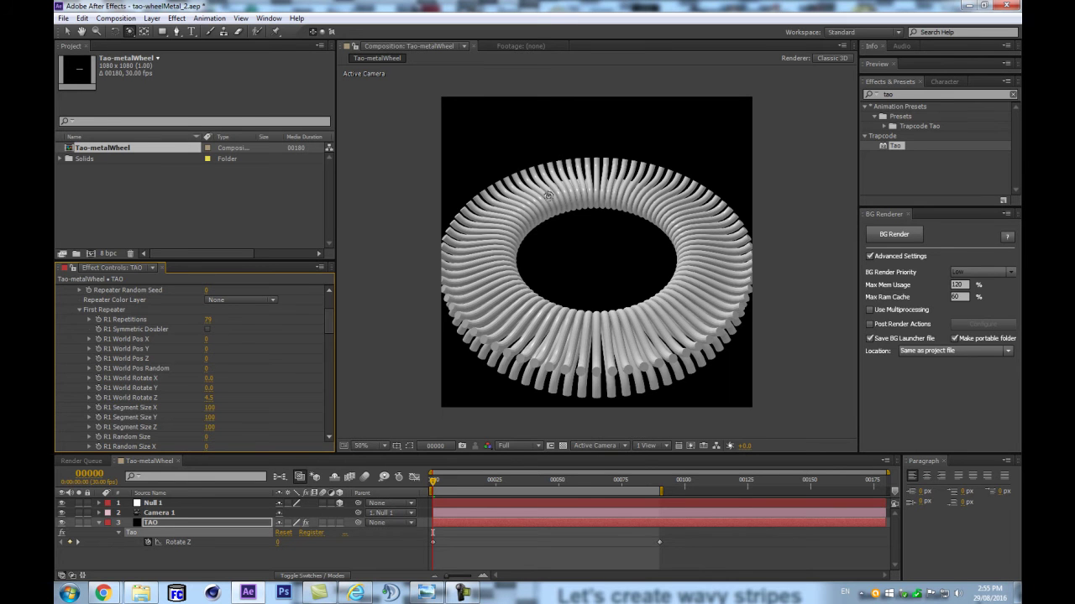
left_click_drag(433, 483, 381, 521)
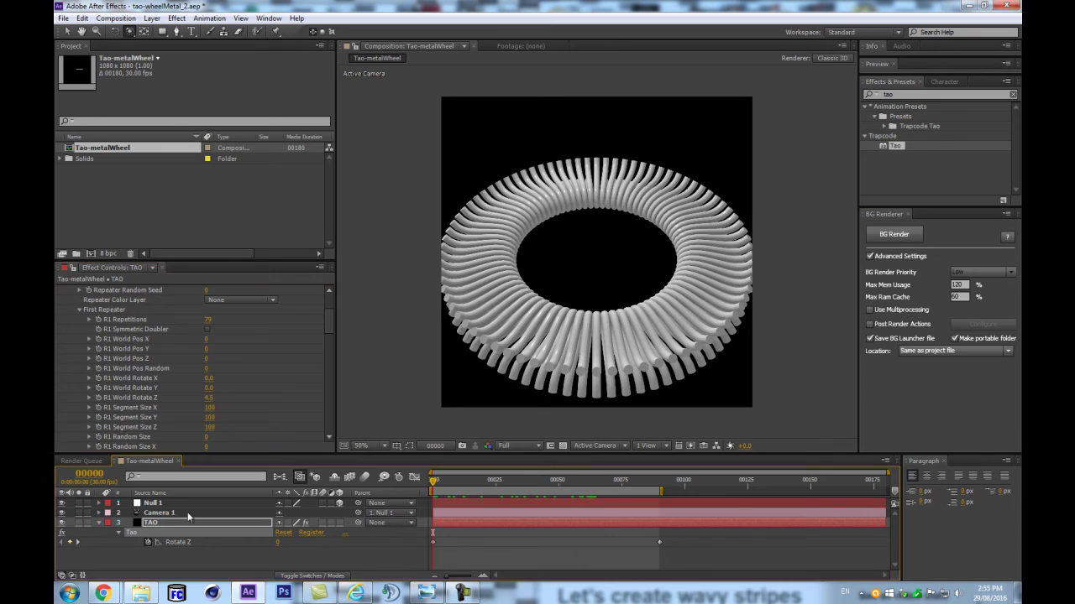
Step: Set Rotate Y to -40 under Paths from Masks and scrub the timeline to check the twisted tubes
scroll(117, 341, "up", 3)
left_click(71, 340)
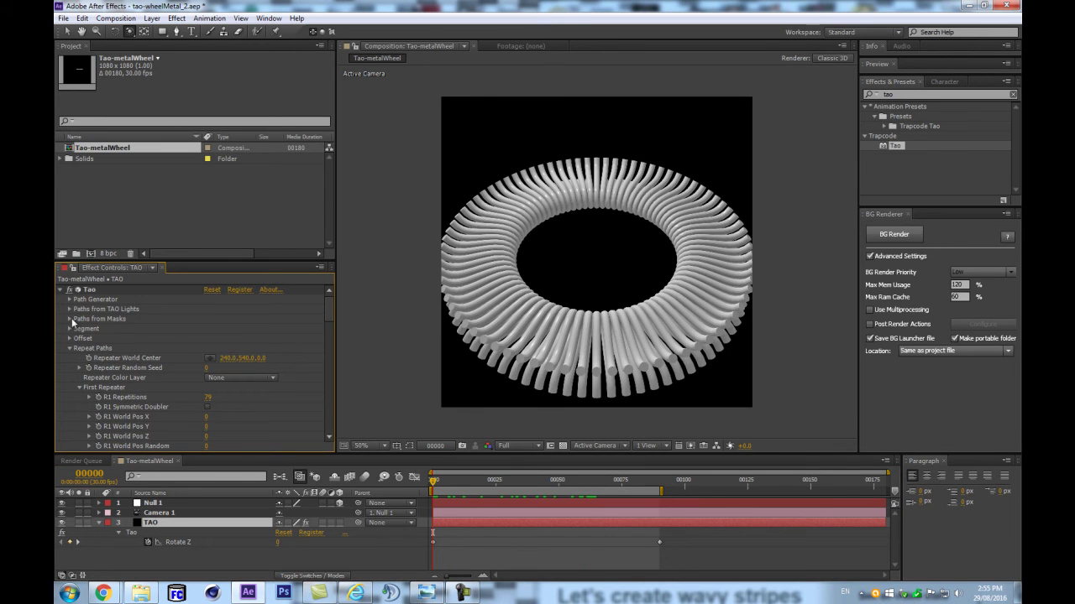
left_click(70, 319)
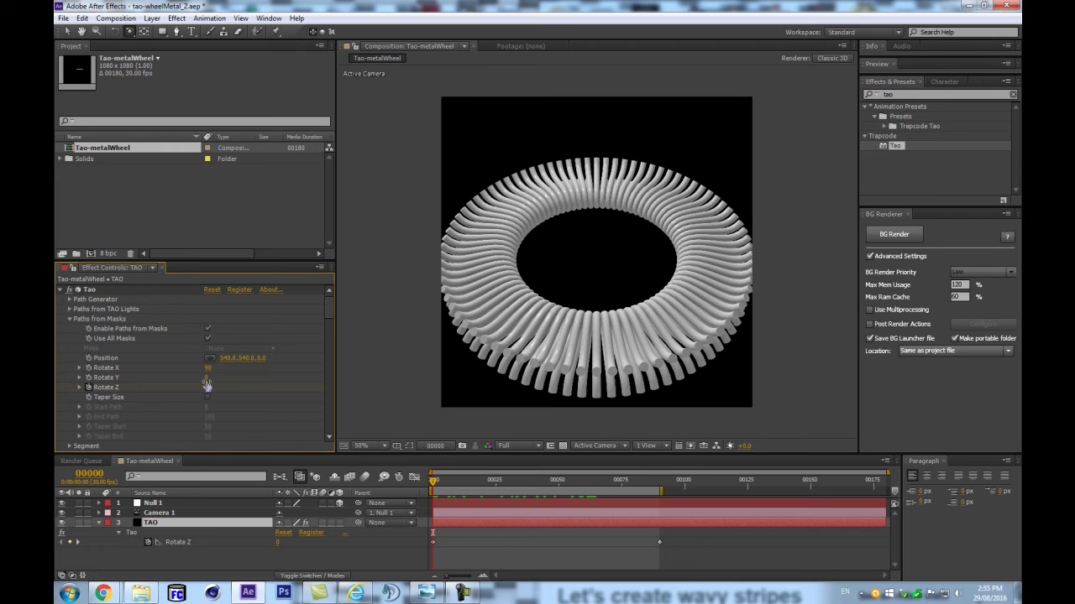
left_click_drag(208, 378, 186, 384)
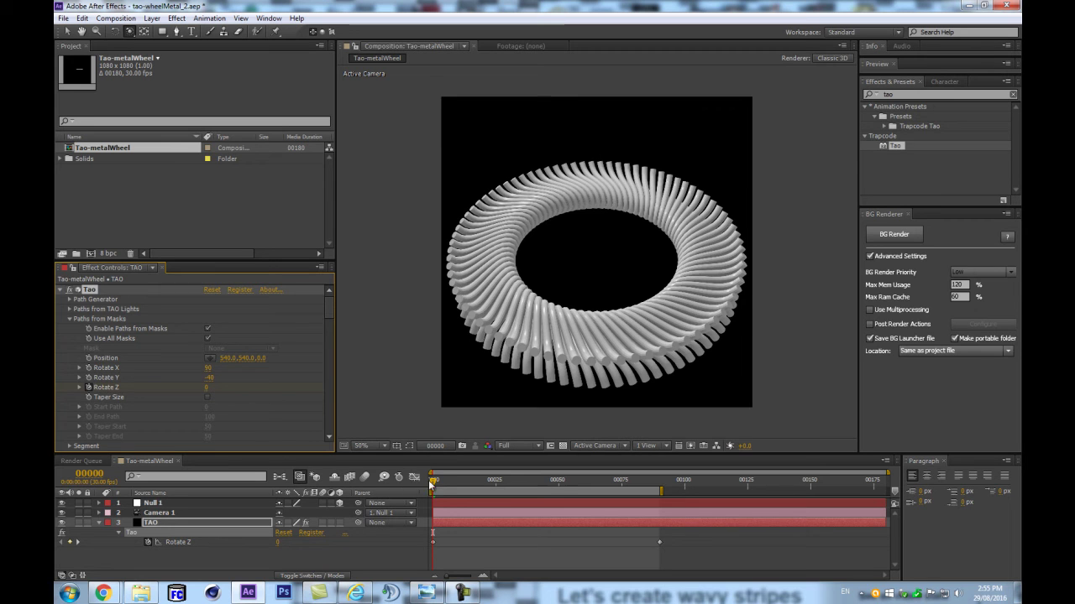
left_click_drag(434, 482, 389, 511)
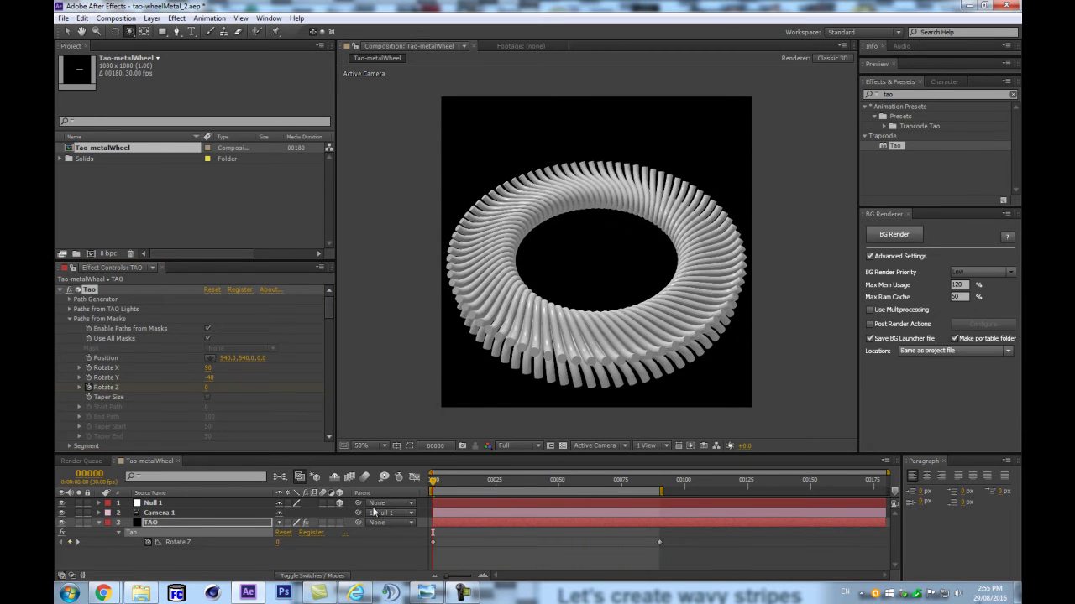
Step: Collapse the TAO layer's properties and reveal the Image Based Lighting settings under Material & Lighting
left_click(98, 522)
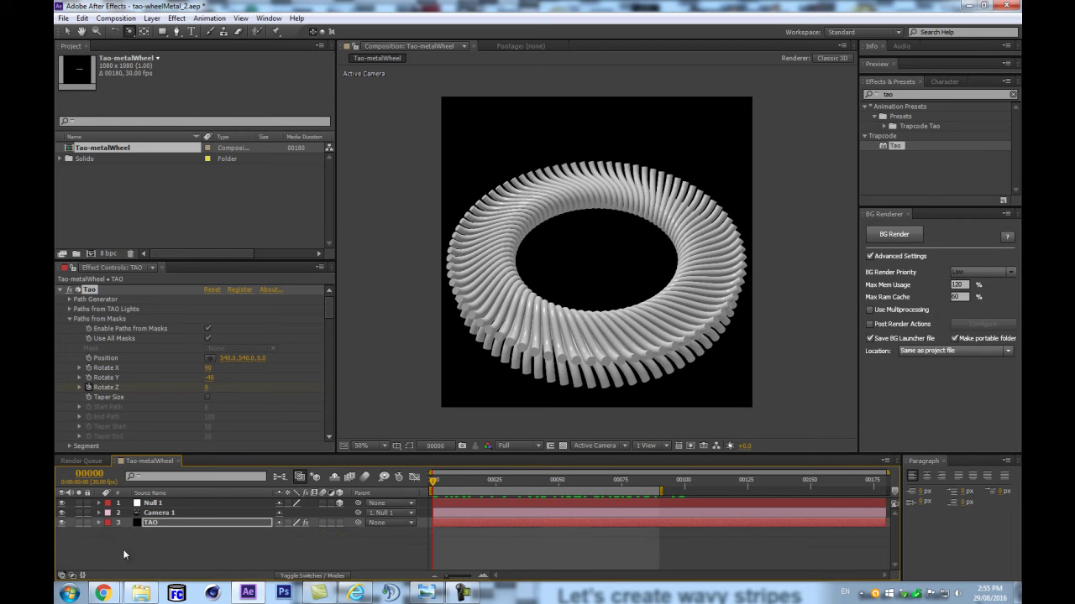
left_click(164, 549)
left_click_drag(328, 308, 340, 388)
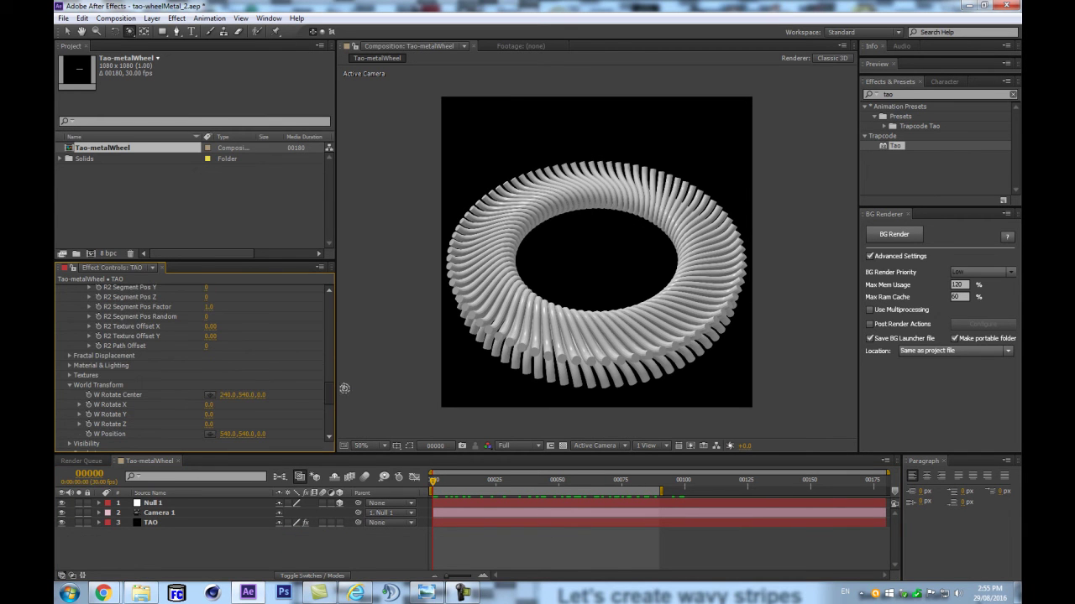
left_click(69, 365)
scroll(59, 362, "down", 5)
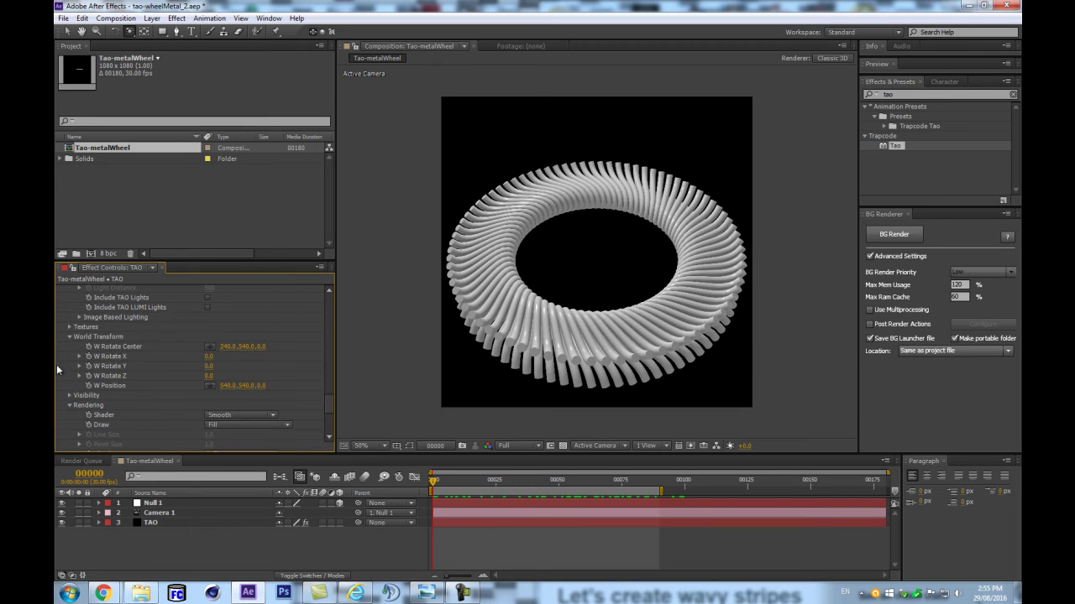
left_click(80, 318)
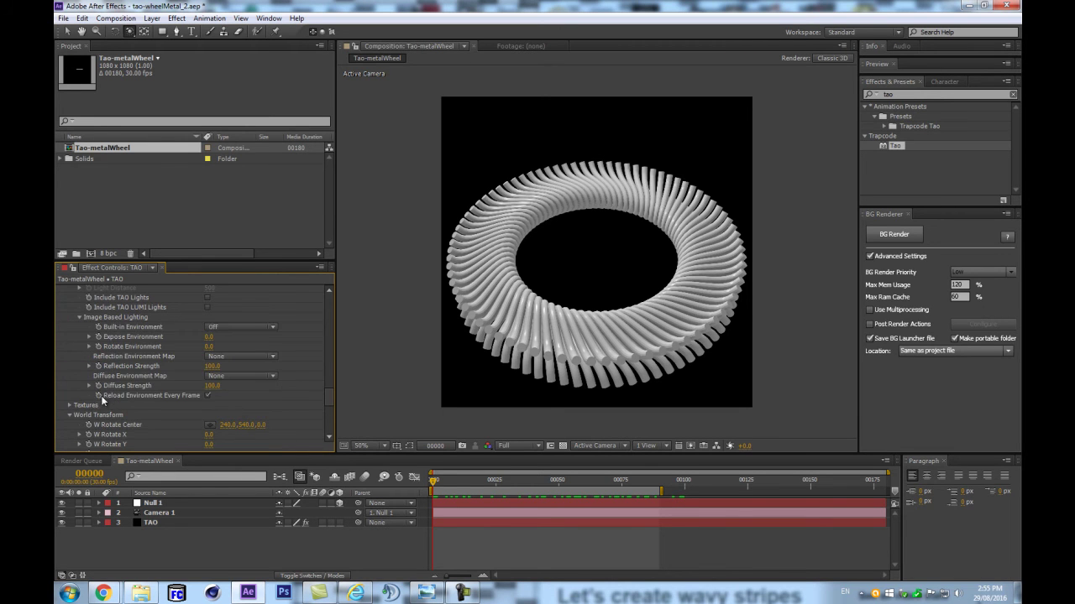
scroll(148, 344, "up", 1)
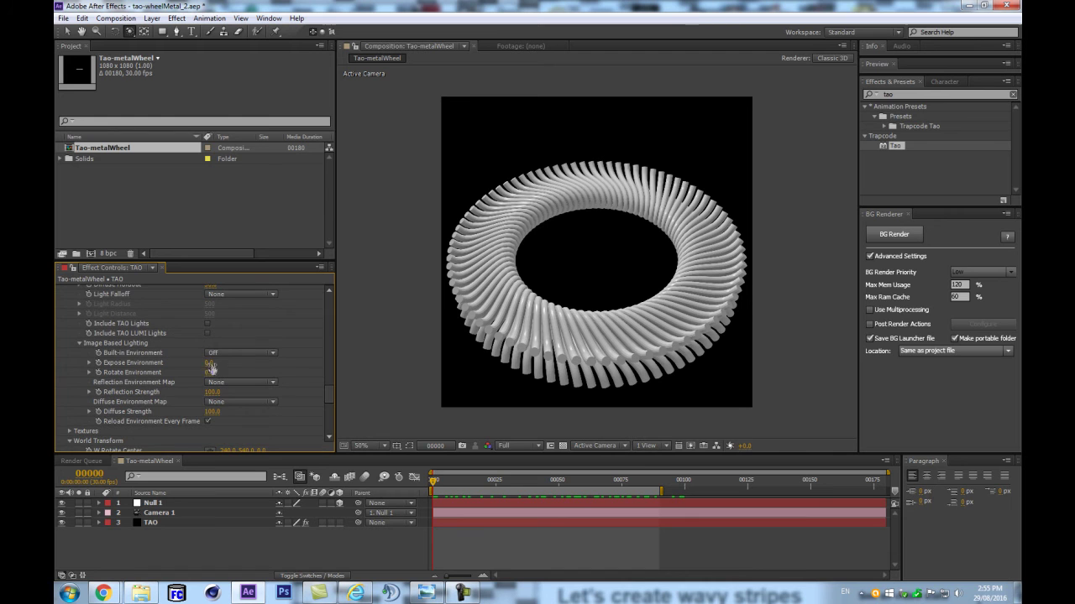
Step: Try the Dark Industrial built-in environment with Diffuse Strength 910, and Graffiti Ruin with Diffuse Strength 292
left_click(210, 352)
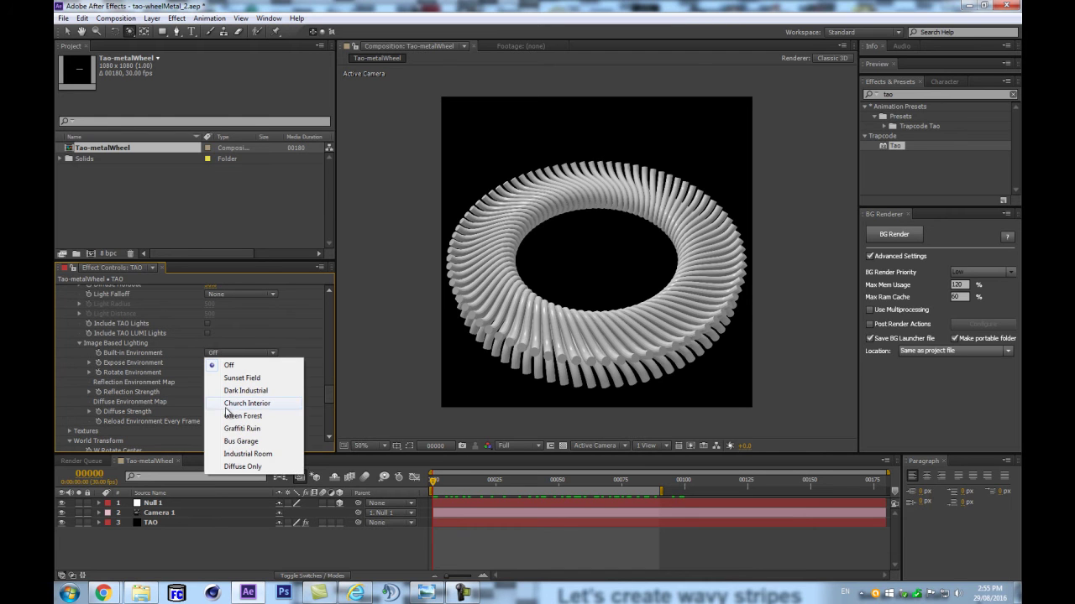
left_click(216, 391)
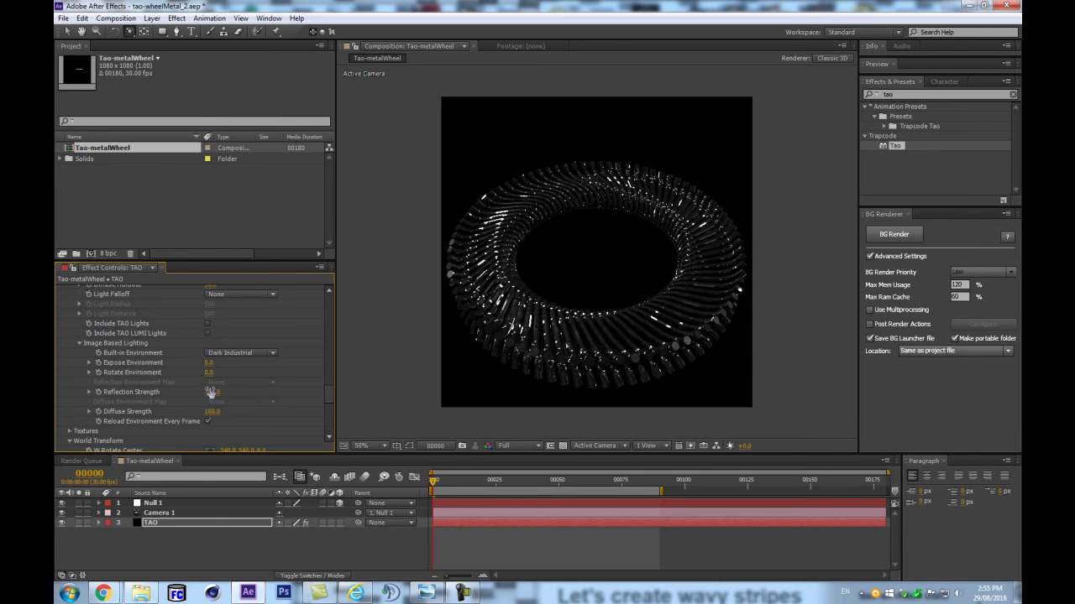
left_click_drag(220, 407, 246, 398)
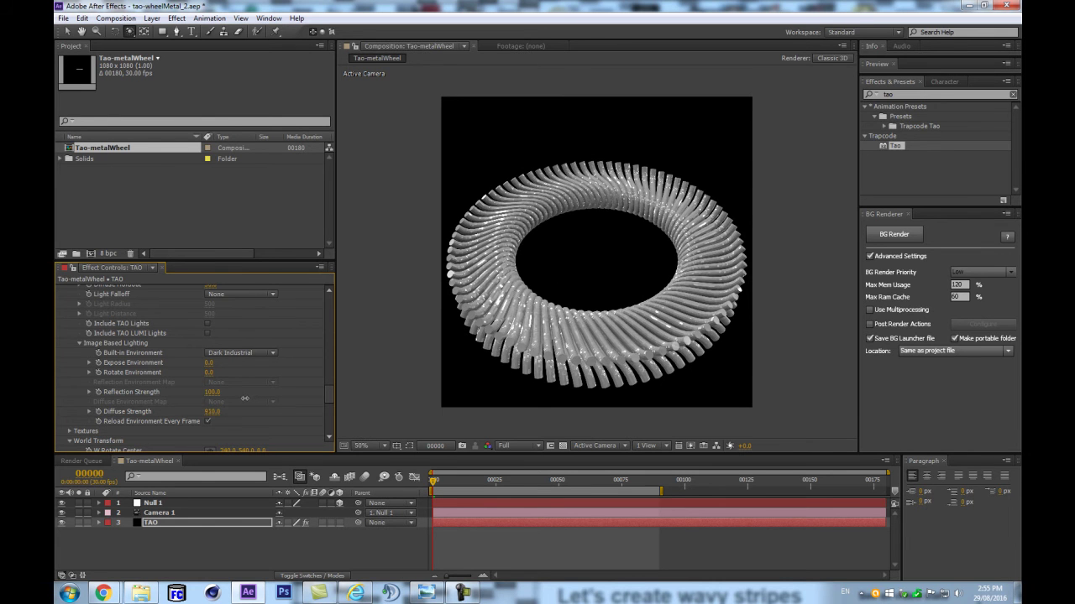
left_click(240, 353)
left_click(246, 424)
left_click_drag(212, 411, 247, 385)
Step: Undo the last material change and raise the Fresnel value slightly under Material & Lighting
scroll(246, 381, "up", 3)
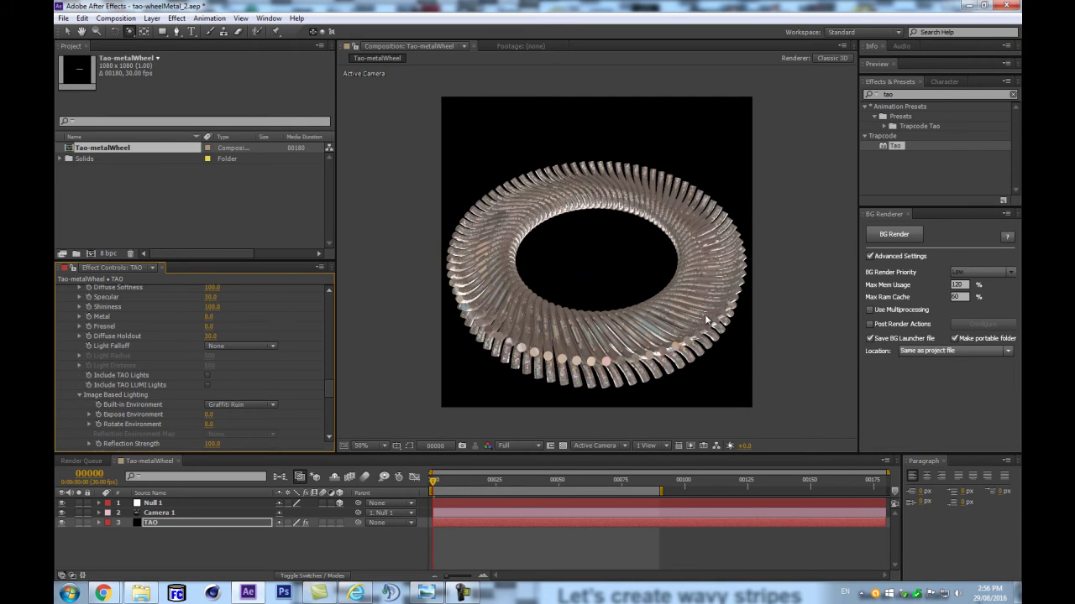
key("ctrl+z")
left_click_drag(211, 327, 225, 323)
scroll(218, 328, "down", 4)
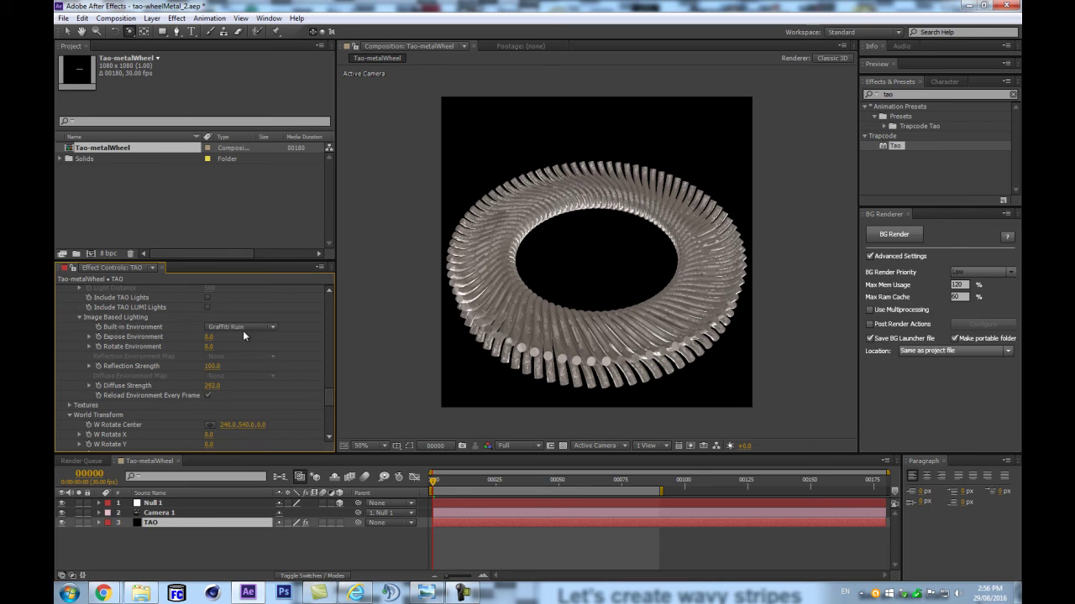
Step: Change the Built-in Environment to Bus Garage, with Reflection Strength at 118 and Diffuse Strength at 167
left_click(243, 328)
left_click(250, 428)
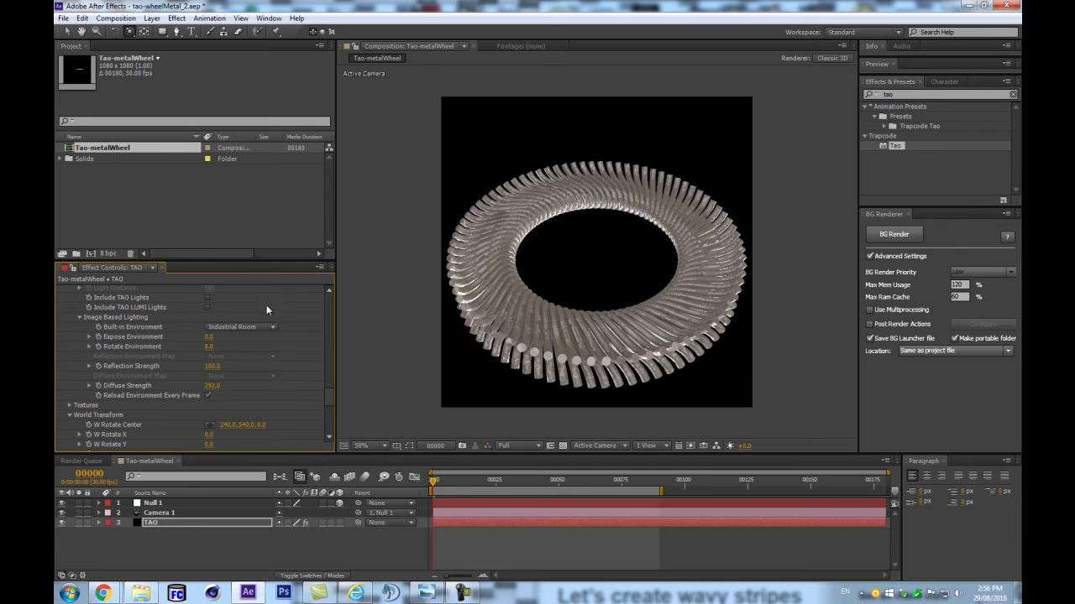
left_click(244, 327)
left_click(248, 412)
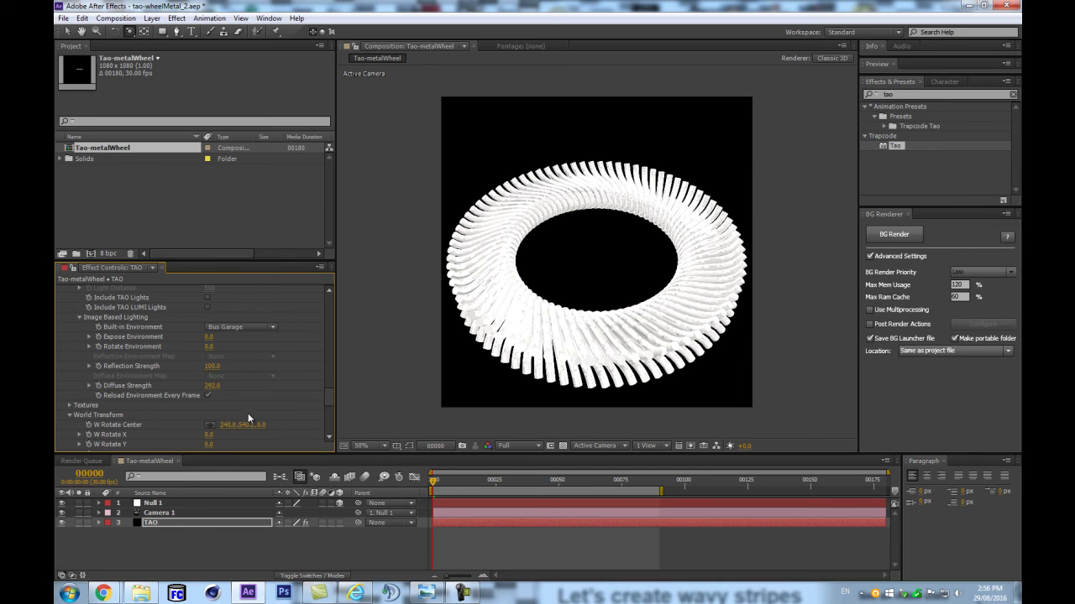
scroll(222, 403, "down", 1)
left_click_drag(214, 360, 114, 380)
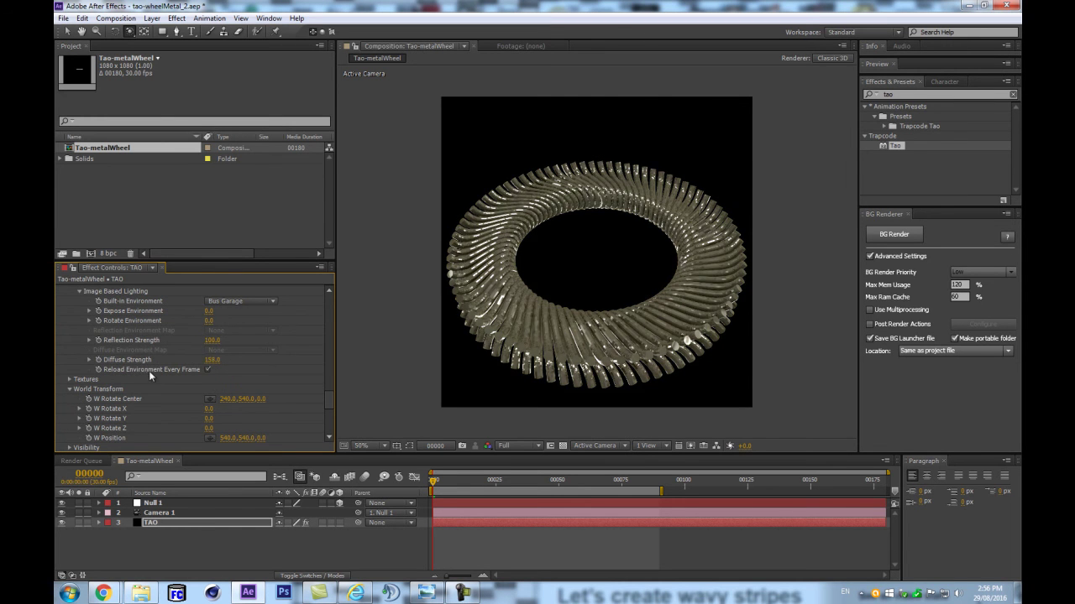
mouse_move(212, 346)
left_mouse_down()
mouse_move(226, 340)
mouse_move(225, 356)
left_mouse_up()
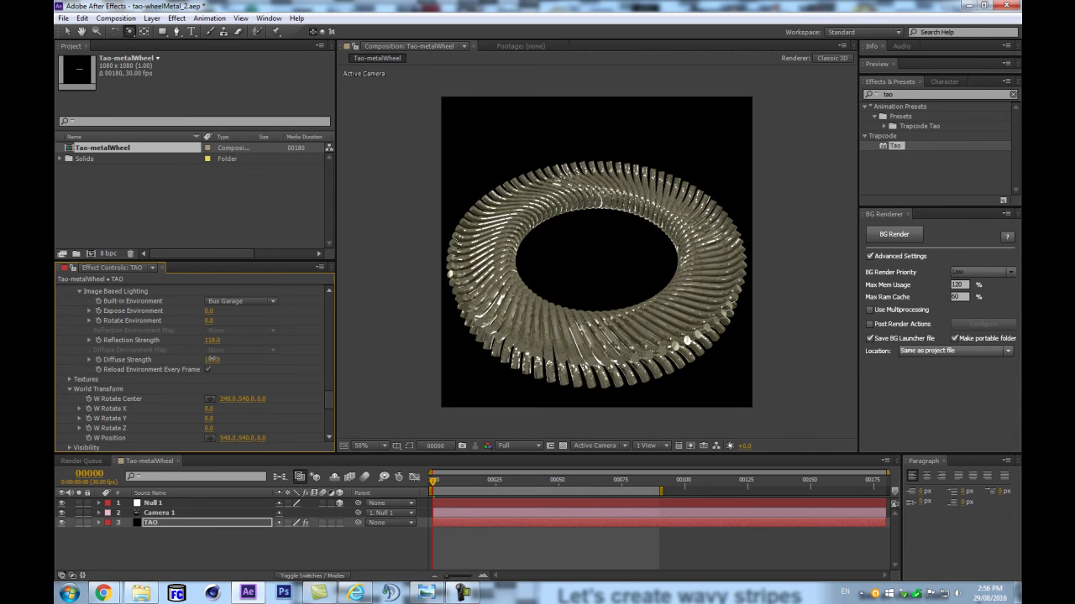
Step: Switch to Windows Explorer, preview the panorama R0010132_20160802163946.JPG in the 360Archives\06 folder, and import it into the After Effects project
left_click(152, 215)
left_click(143, 592)
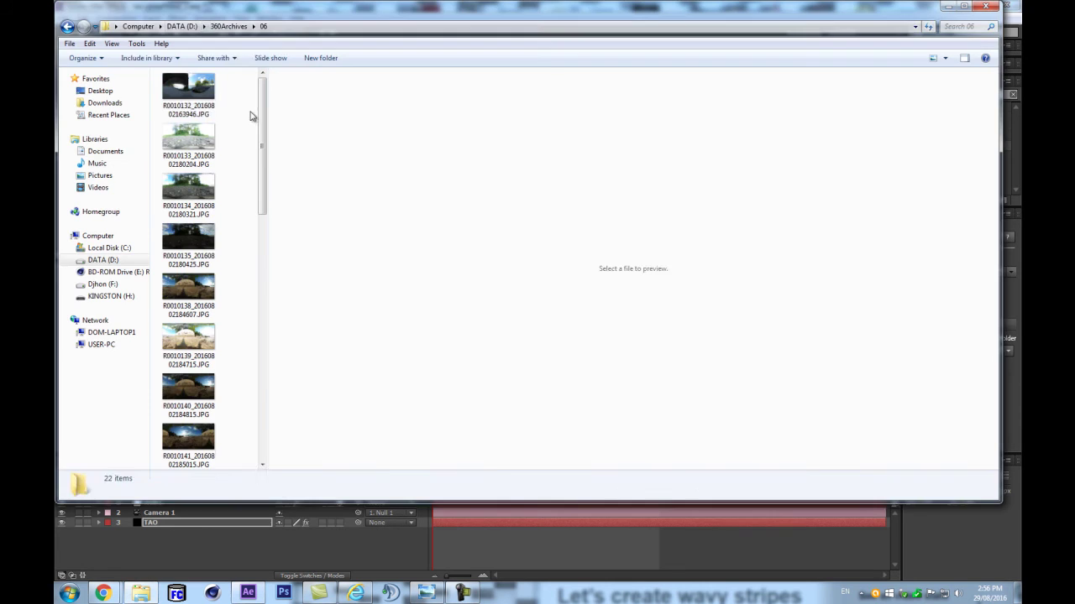
left_click(188, 91)
left_click_drag(192, 17, 505, 191)
left_click_drag(787, 190, 703, 163)
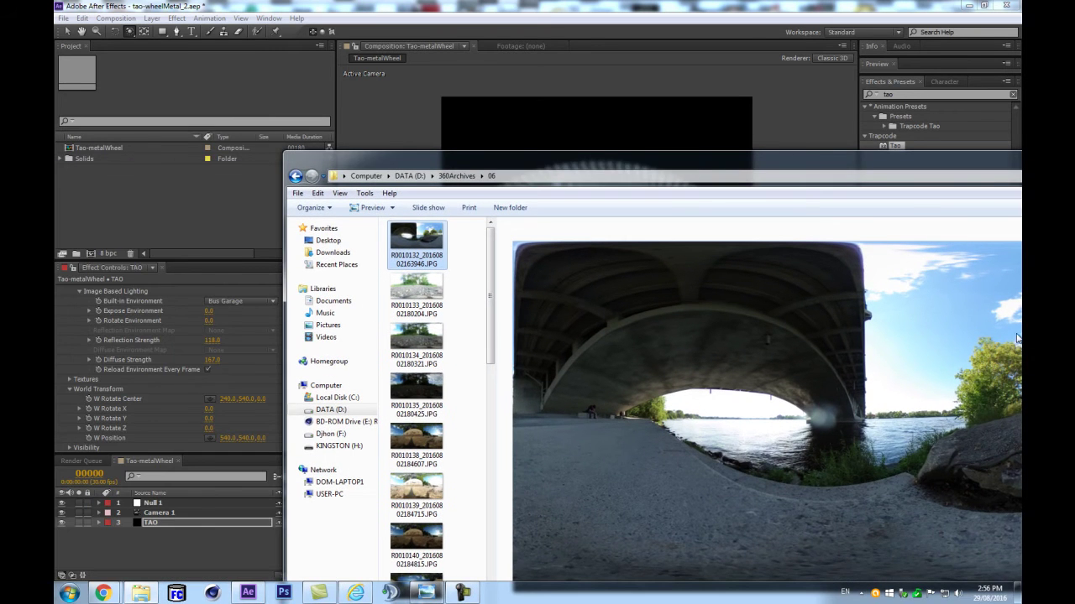
left_click_drag(823, 161, 581, 128)
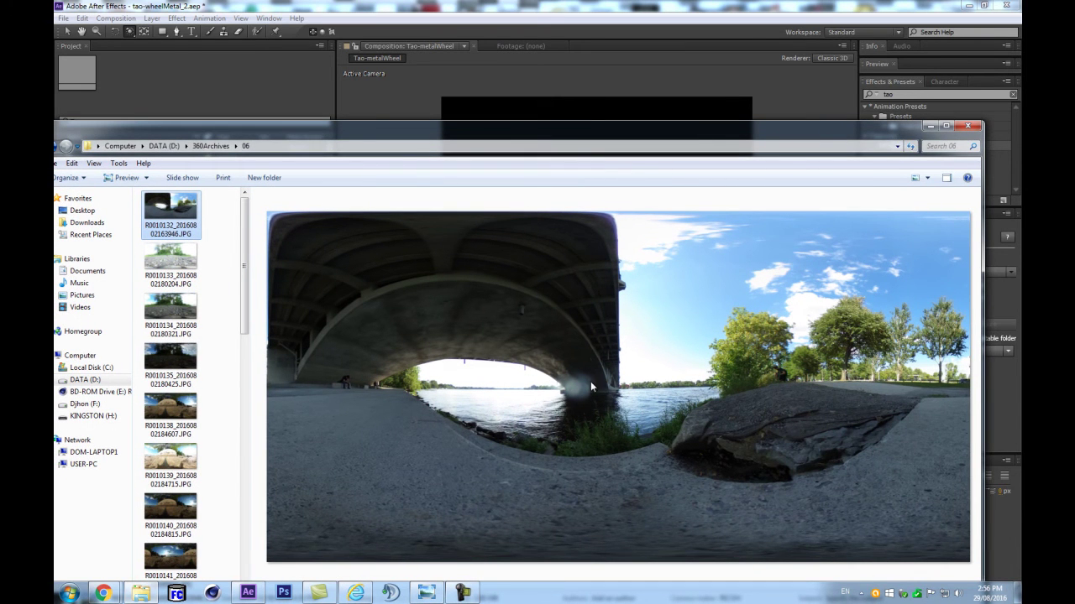
left_click_drag(427, 144, 919, 166)
left_click_drag(679, 239, 91, 253)
Step: Create a composition from the imported panorama, view it whole, and delete that composition from the project
left_click(89, 209)
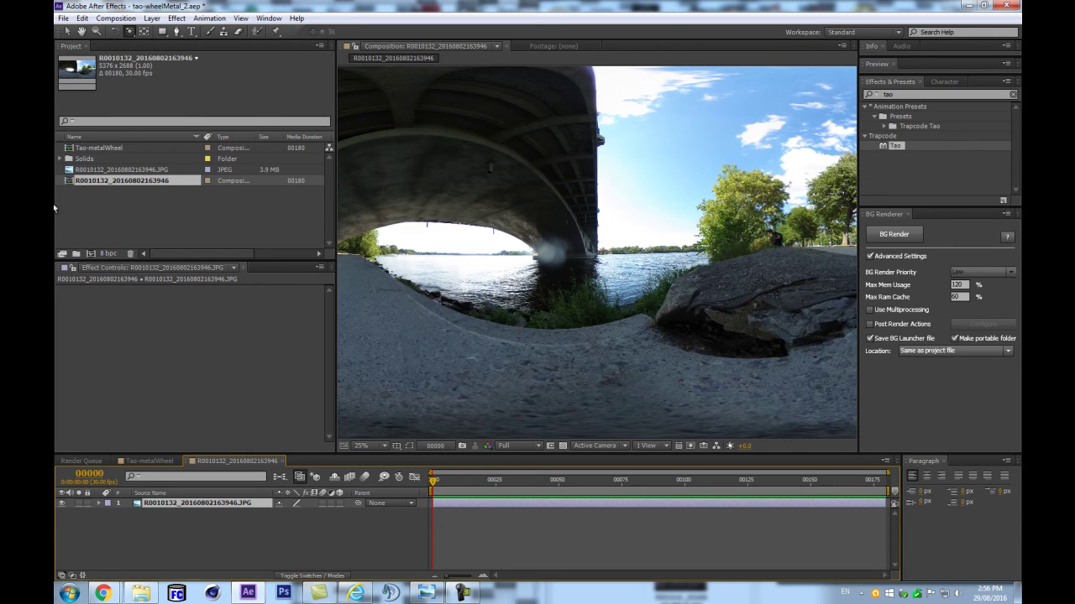
scroll(630, 220, "down", 2)
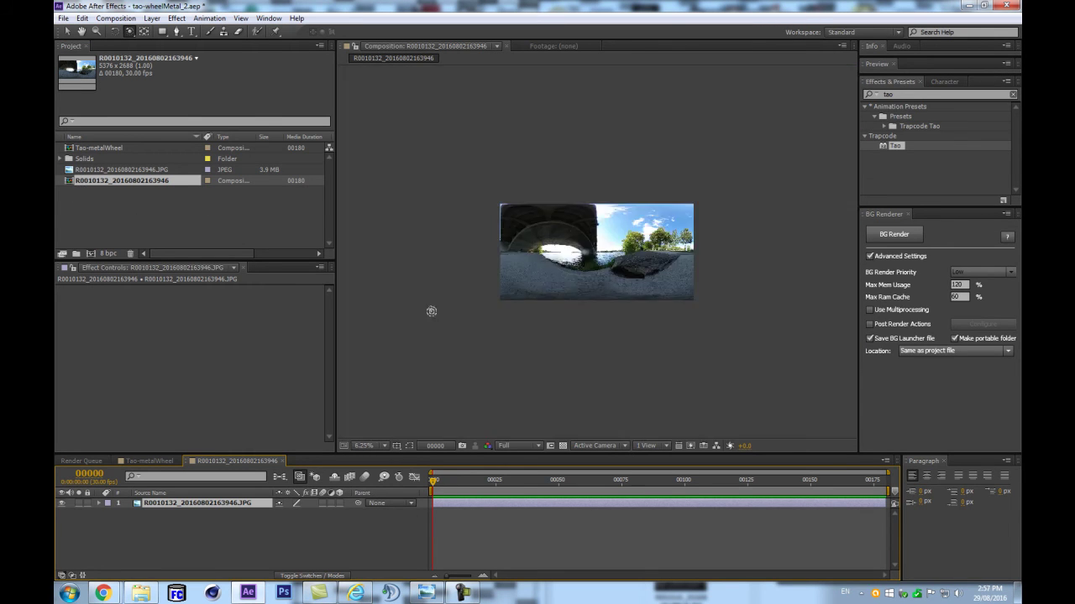
scroll(623, 229, "up", 1)
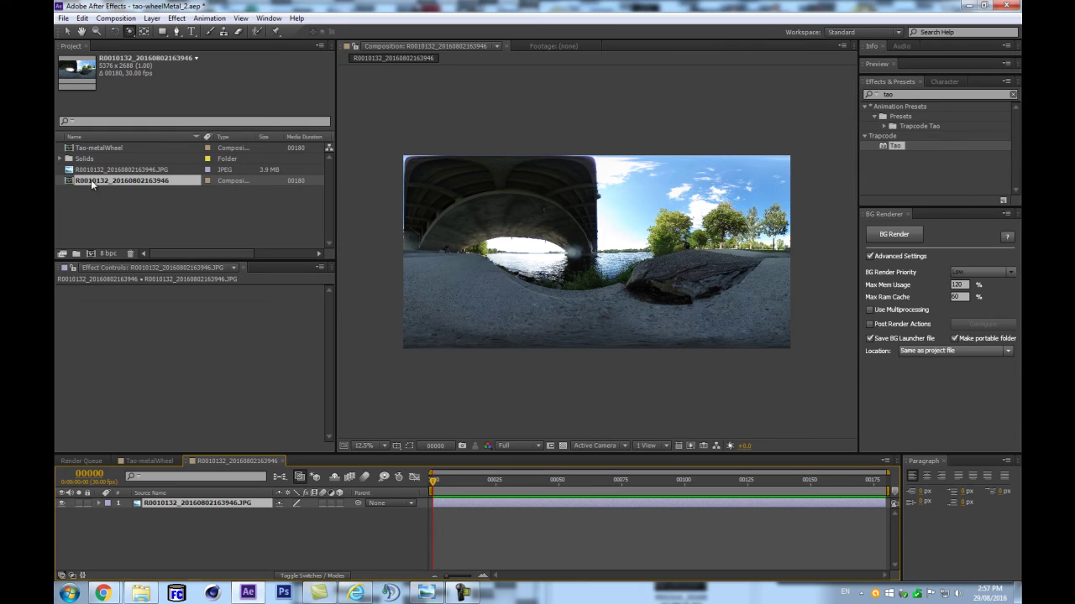
key("Delete")
left_click(583, 294)
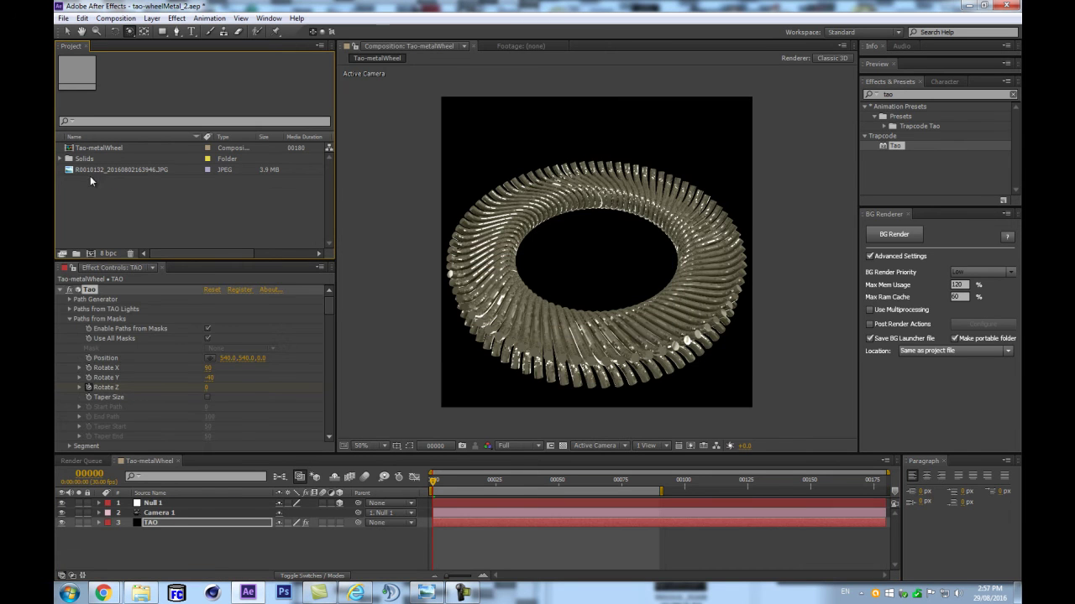
Step: Create a composition from the imported panorama image and rename it reflection
left_click_drag(87, 171, 93, 255)
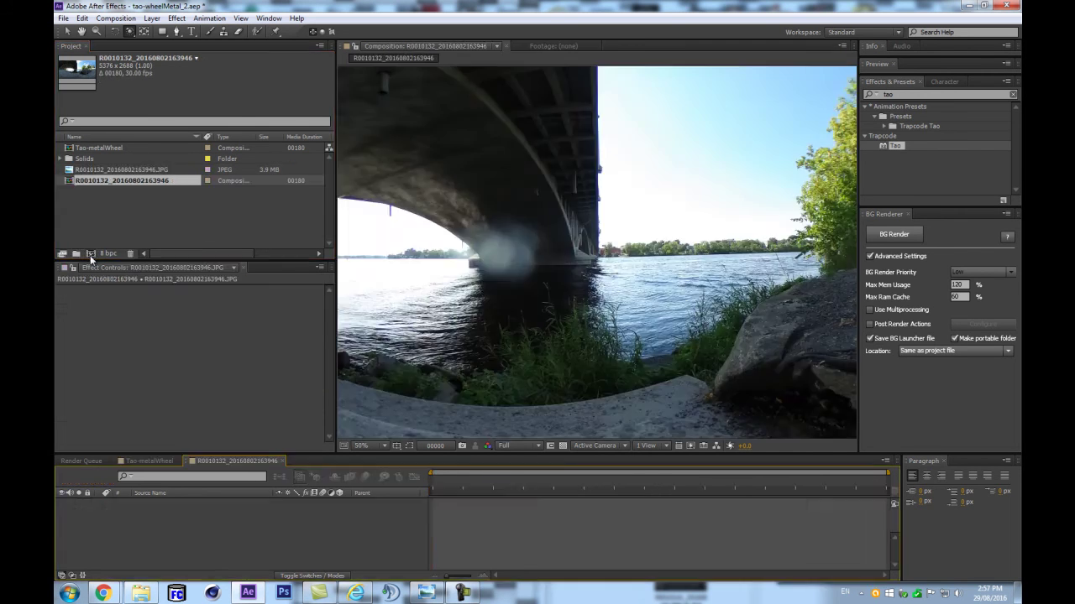
scroll(507, 199, "down", 2)
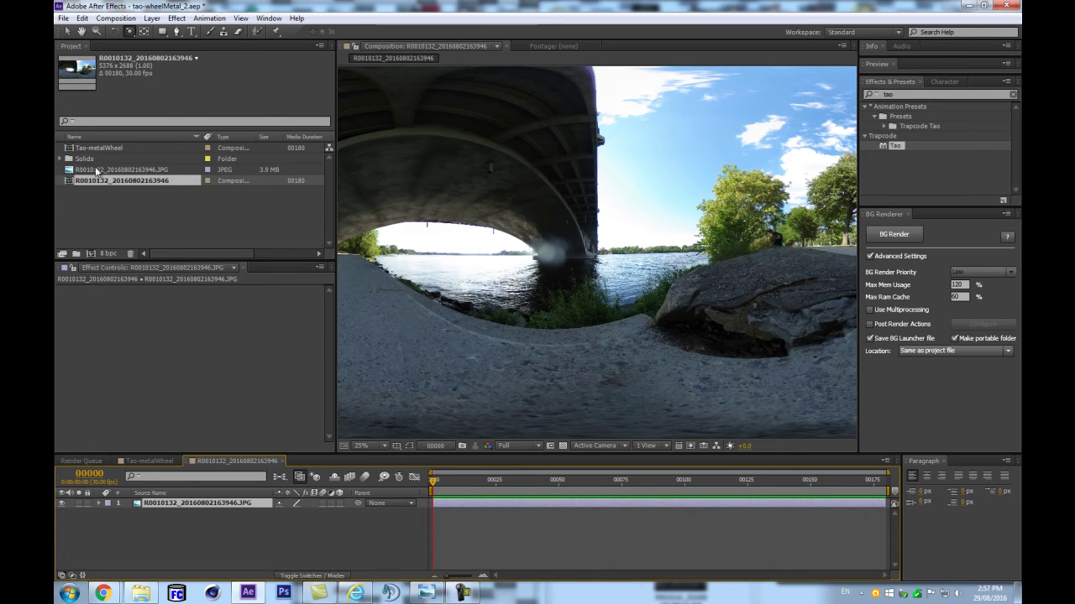
left_click(93, 180)
key("Return")
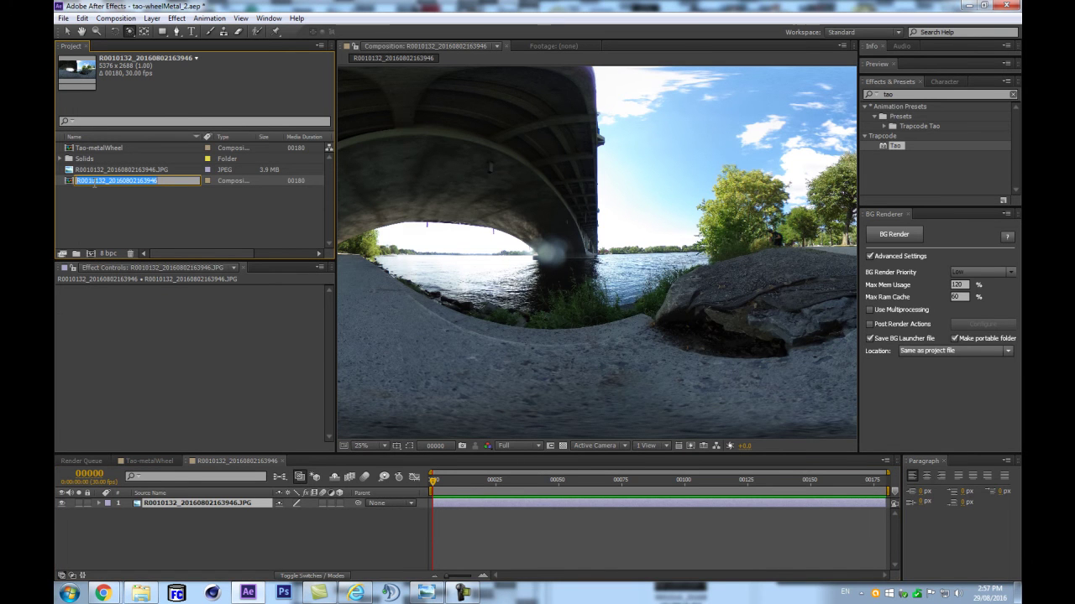
type("te")
type("flect")
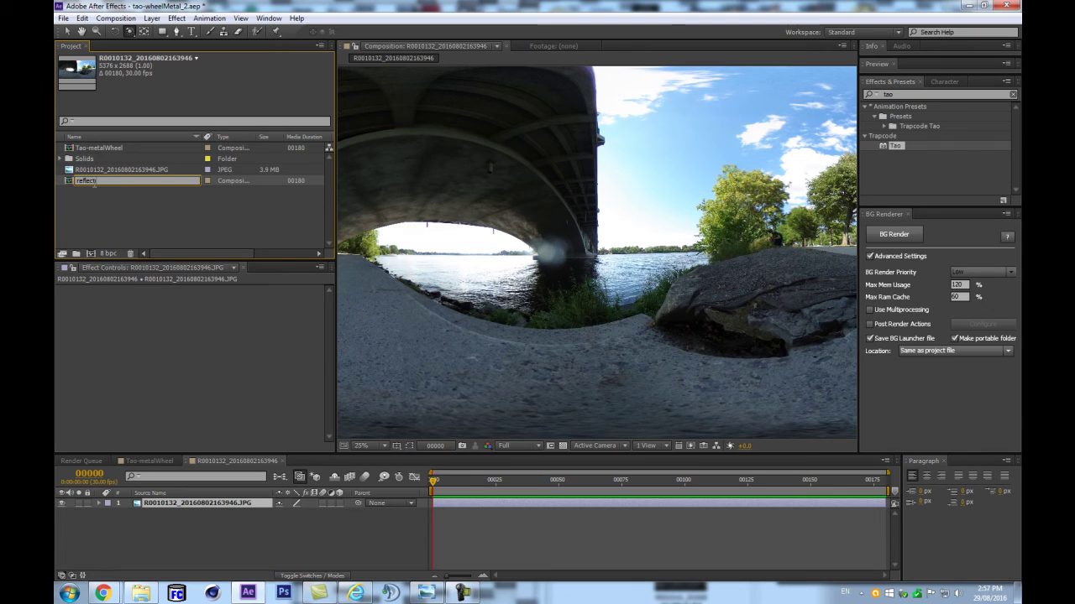
type("ion")
key("Return")
Step: Create a new composition from the reflection composition and rename it diffusion
left_click_drag(87, 174, 91, 253)
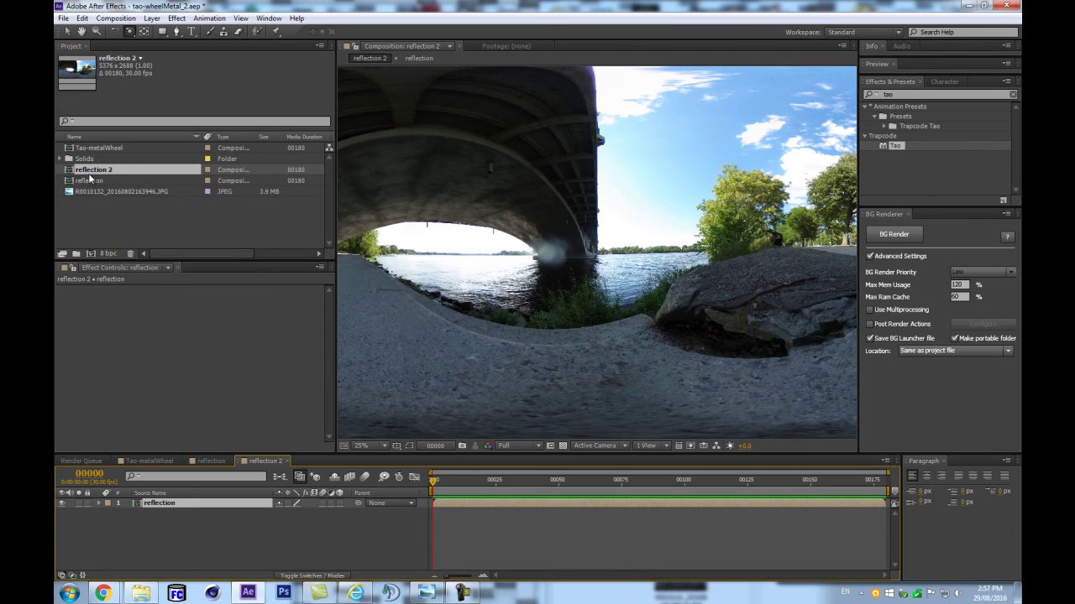
left_click(90, 170)
key("Return")
type("diffusion")
key("Return")
Step: Resize the diffusion composition to 400 x 200 px, with the aspect ratio locked to 2:1
left_click(116, 18)
left_click(143, 49)
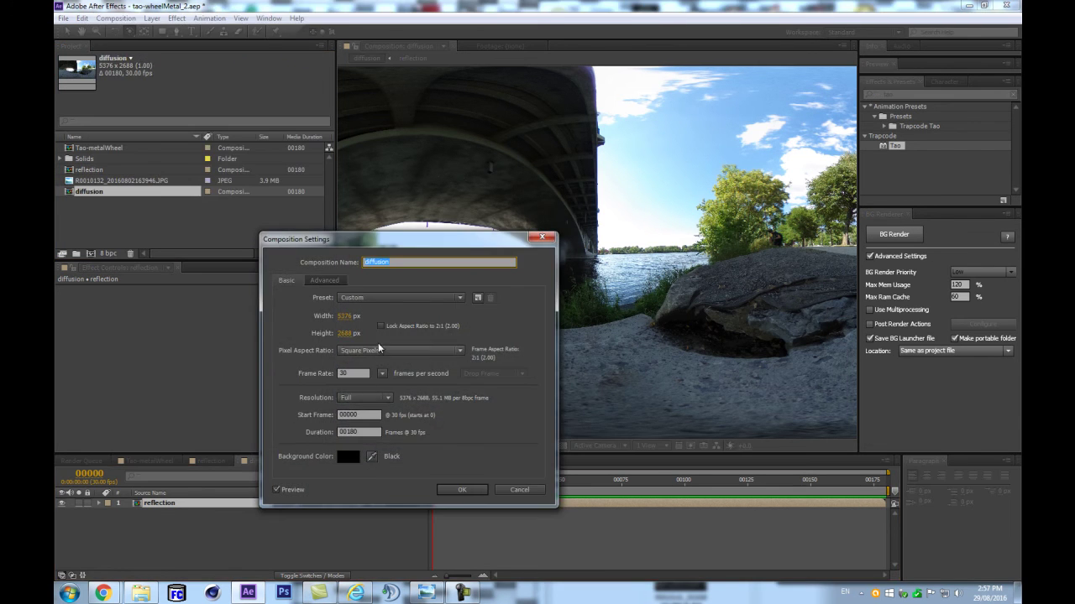
left_click(345, 333)
type("200")
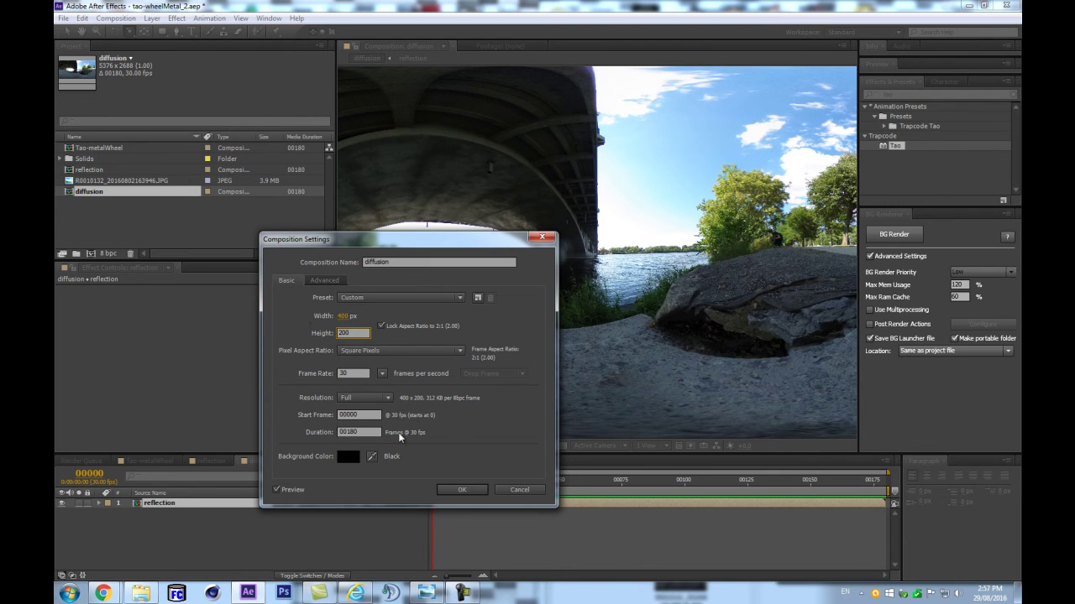
left_click(464, 490)
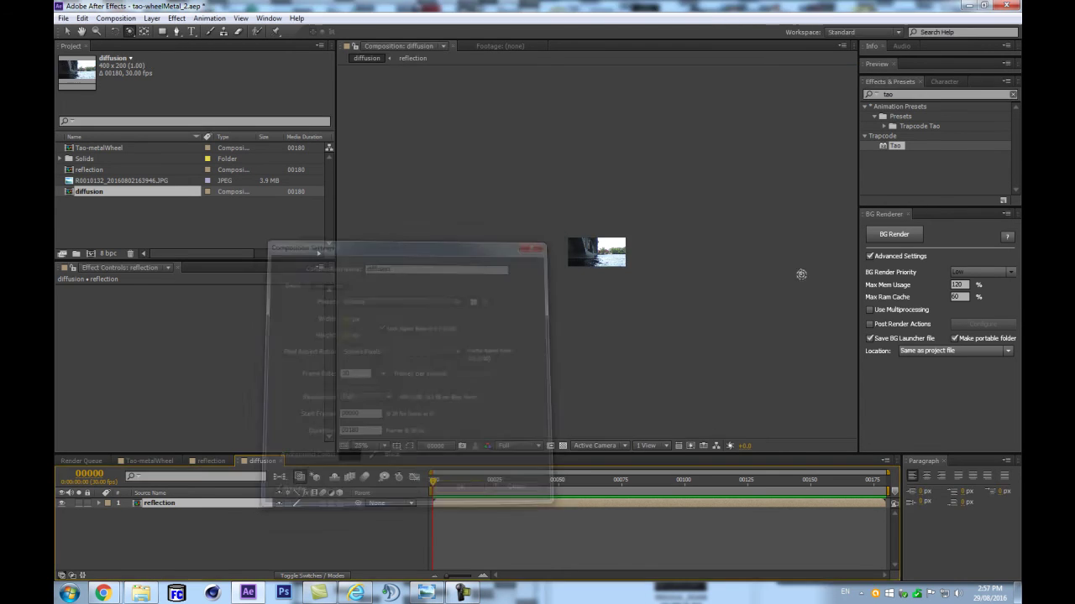
Step: Fit the reflection layer to the size of the diffusion composition
scroll(684, 247, "up", 2)
right_click(142, 505)
mouse_move(178, 132)
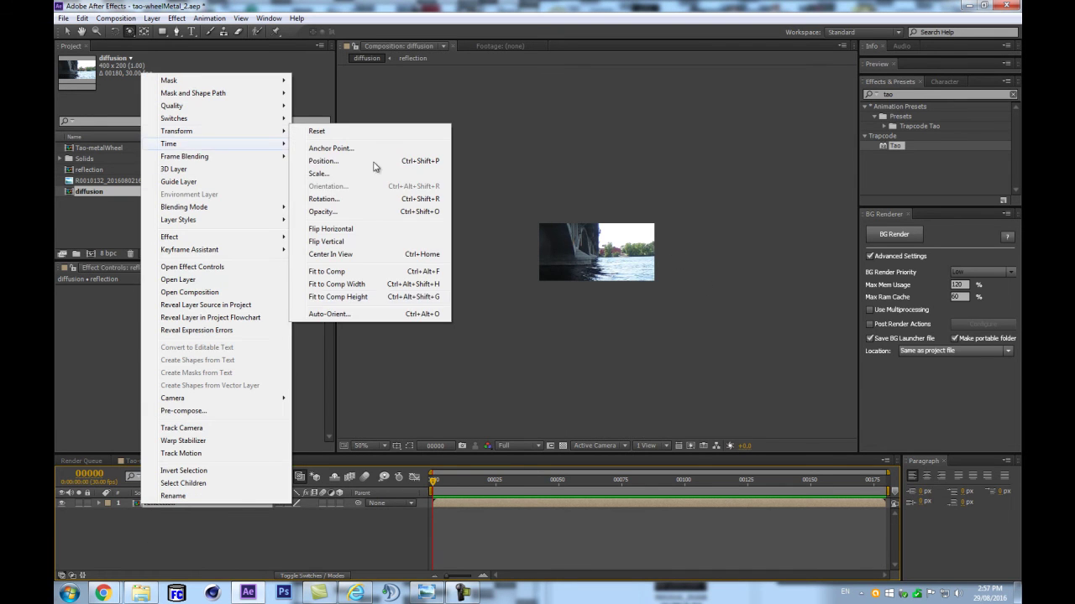
left_click(328, 272)
scroll(571, 267, "up", 4)
Step: Apply Fast Blur to the reflection layer with Blurriness about 614 and Repeat Edge Pixels enabled
left_click(918, 95)
type("fast")
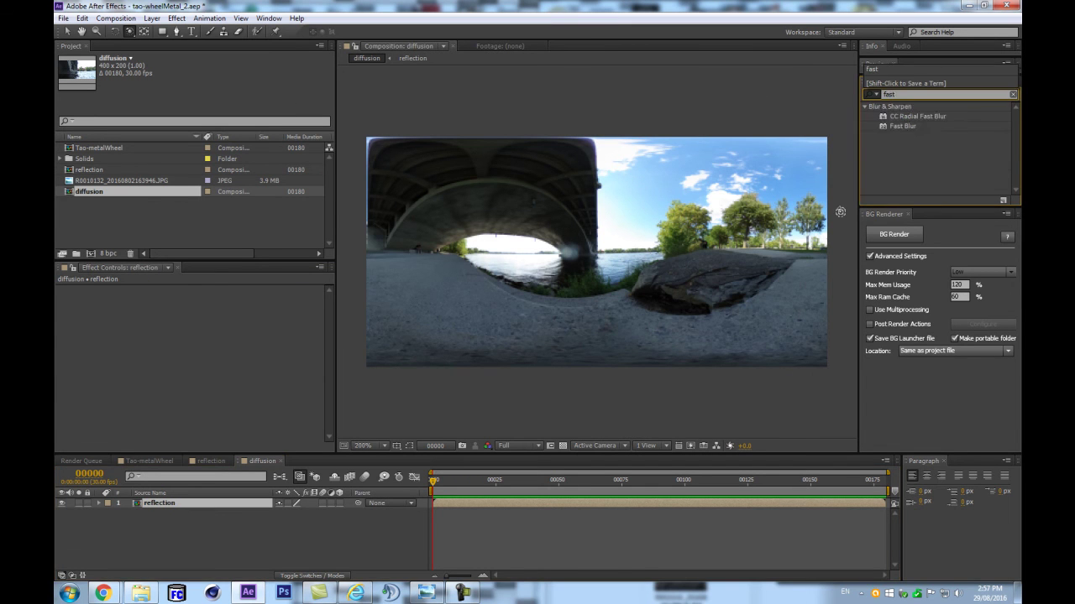
type(" blu")
left_click_drag(897, 124, 183, 500)
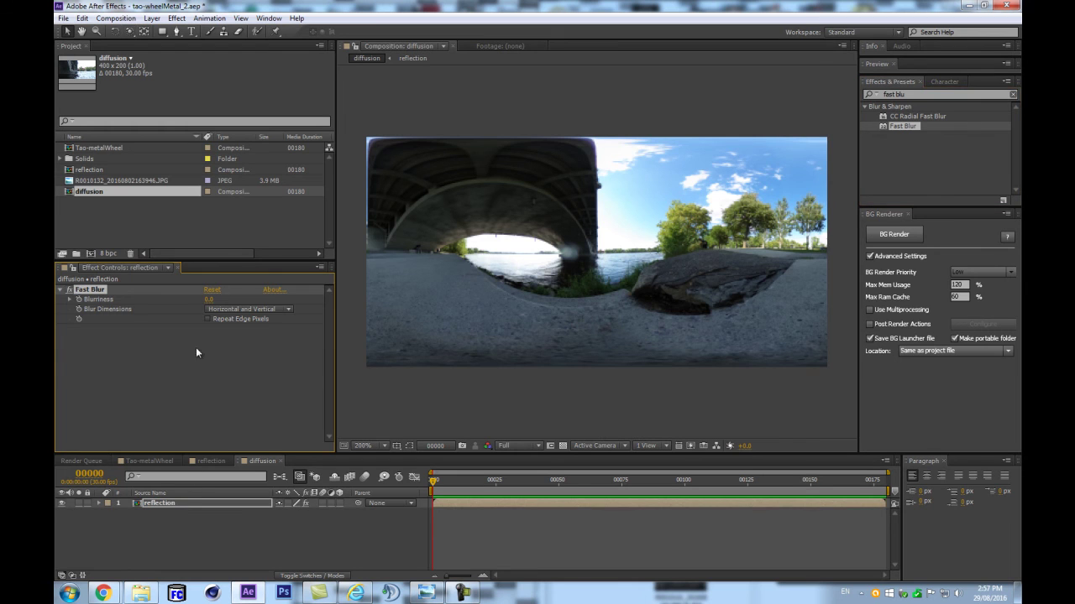
left_click_drag(209, 299, 492, 261)
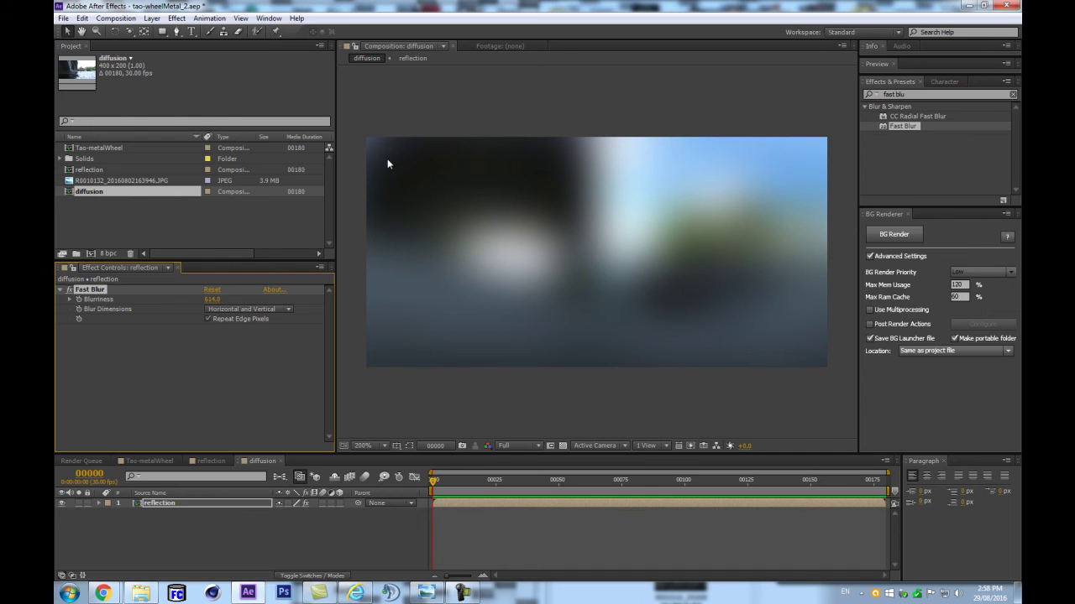
Step: Add the reflection and diffusion compositions to Tao-metalWheel beneath the TAO layer and hide both layers
left_click(281, 476)
left_click(143, 491)
left_click(139, 465)
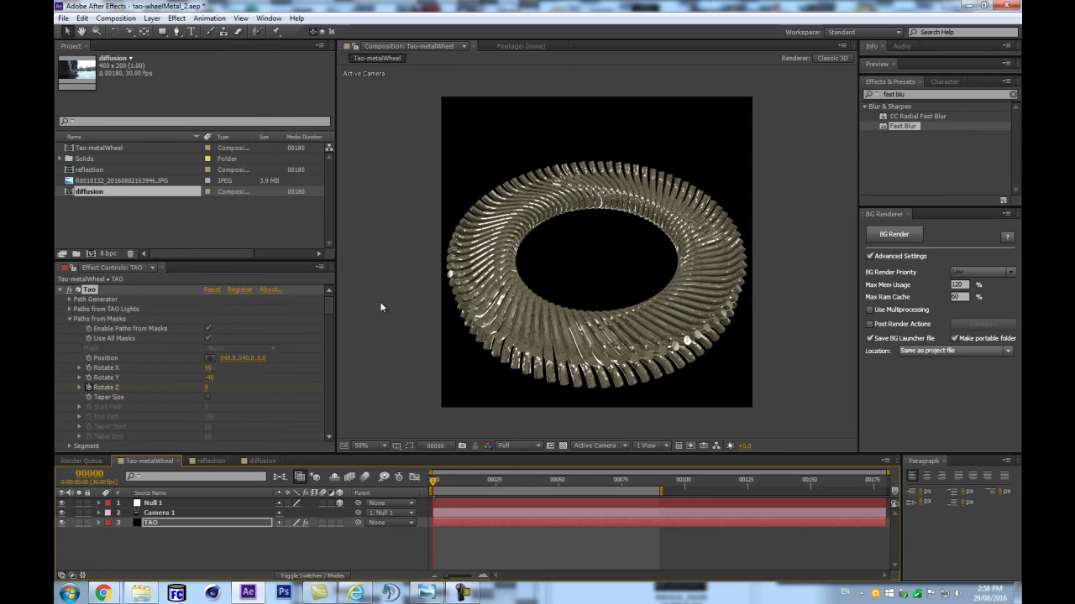
left_click(91, 170)
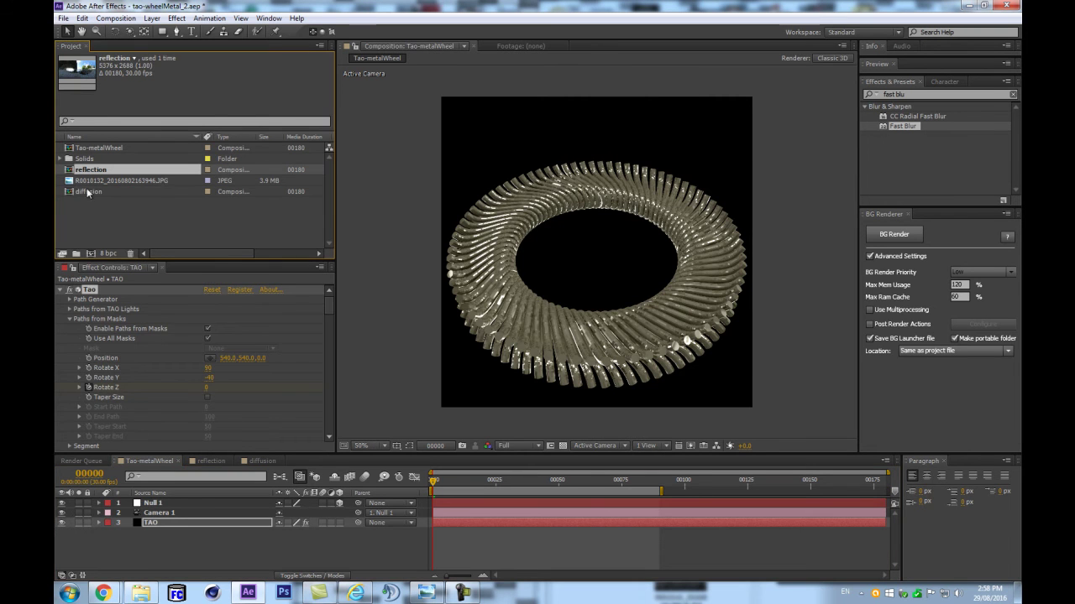
left_click(94, 183, "ctrl")
left_click(107, 180, "ctrl")
left_click(80, 194, "ctrl")
left_click_drag(87, 193, 156, 537)
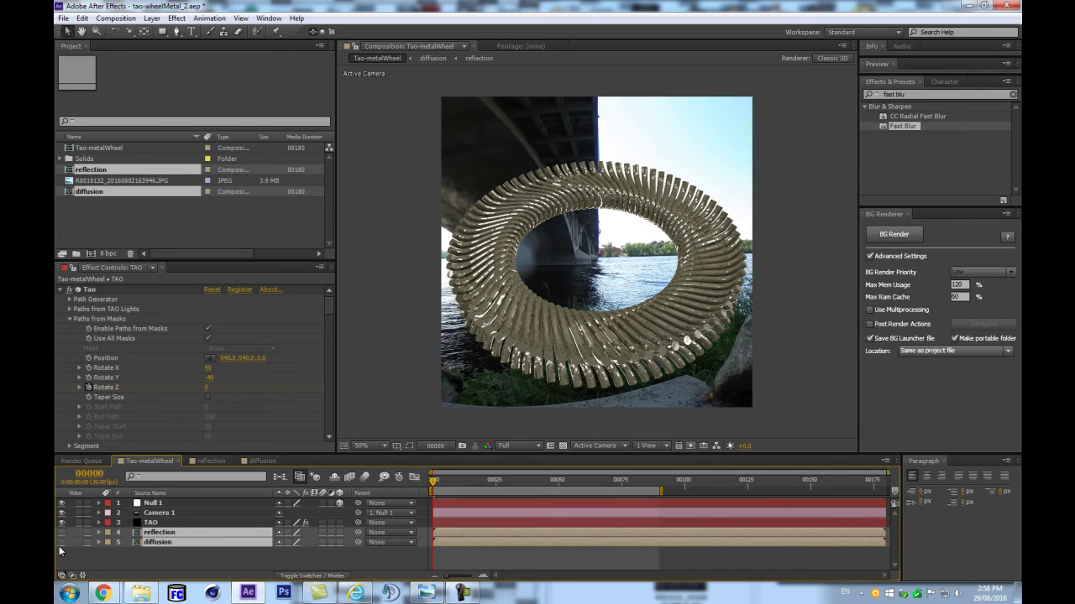
left_click_drag(60, 538, 62, 545)
Step: Set the Built-in Environment to Off in the TAO layer's Image Based Lighting settings
left_click(157, 523)
left_click_drag(333, 305, 311, 391)
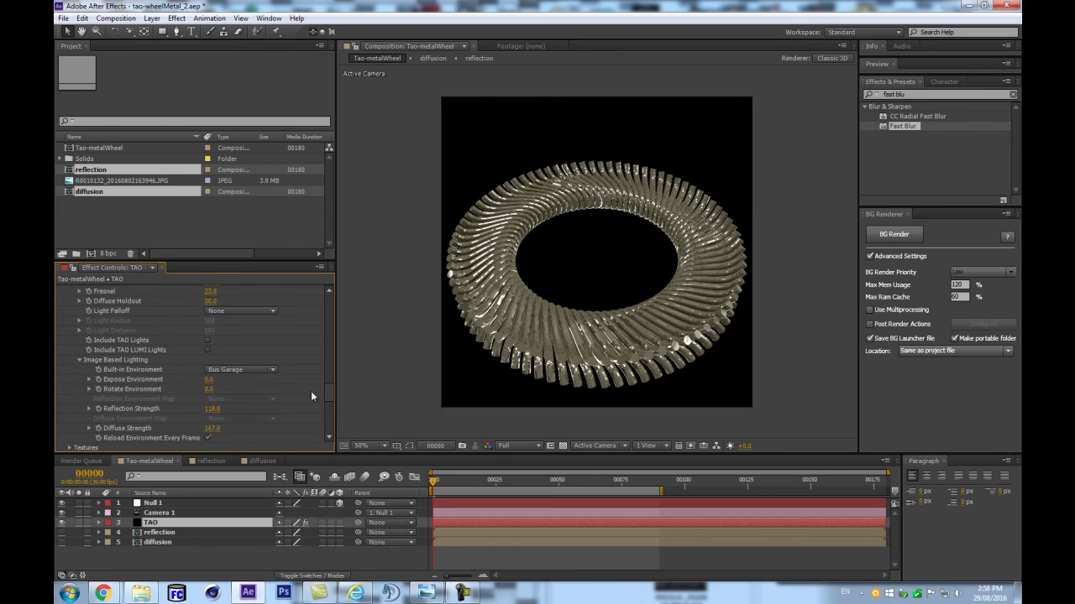
left_click(244, 370)
left_click(224, 378)
scroll(168, 371, "down", 1)
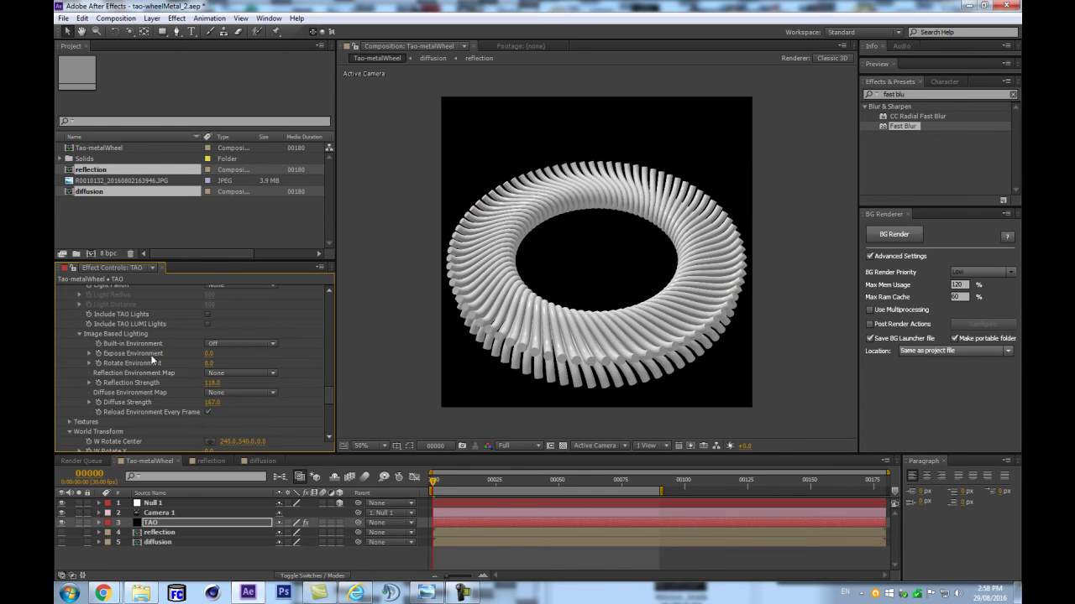
Step: Assign the reflection layer as Reflection Environment Map at strength 99 and the diffusion layer as Diffuse Environment Map at strength 84
left_click(228, 374)
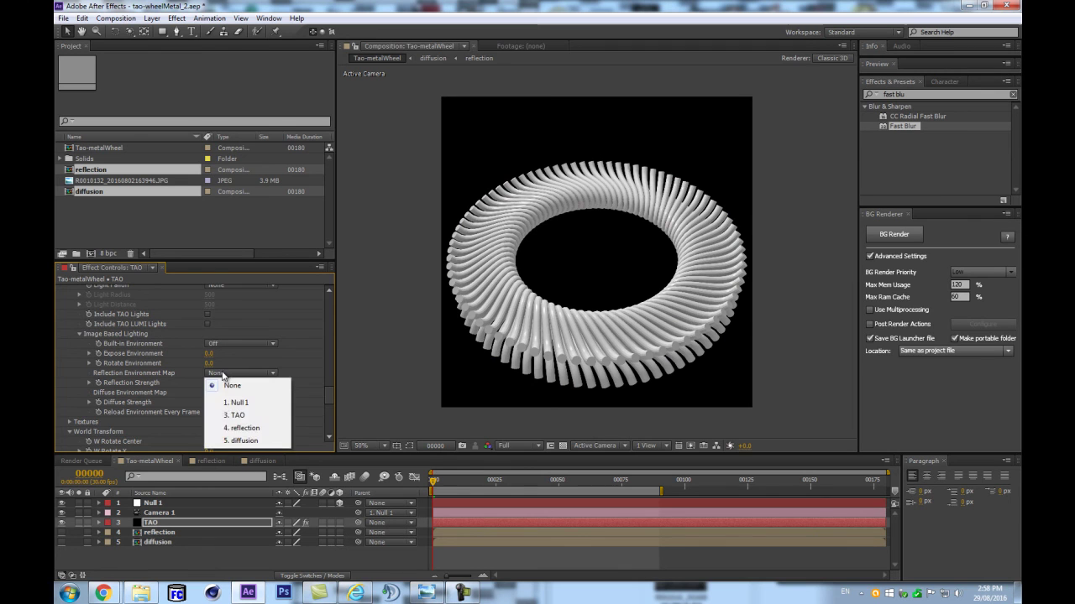
left_click(242, 428)
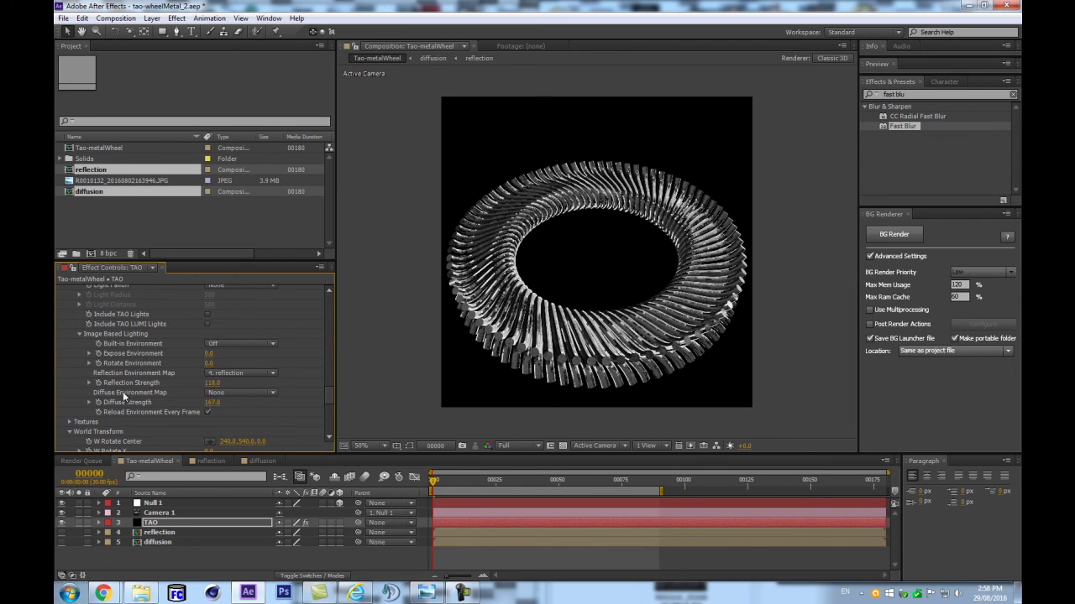
left_click(233, 392)
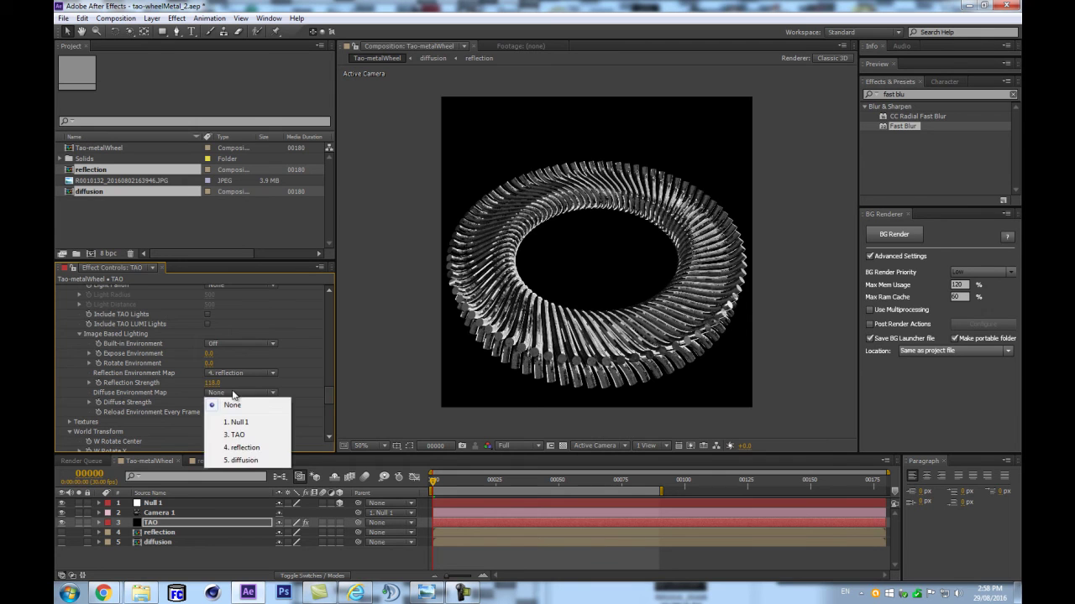
left_click(243, 460)
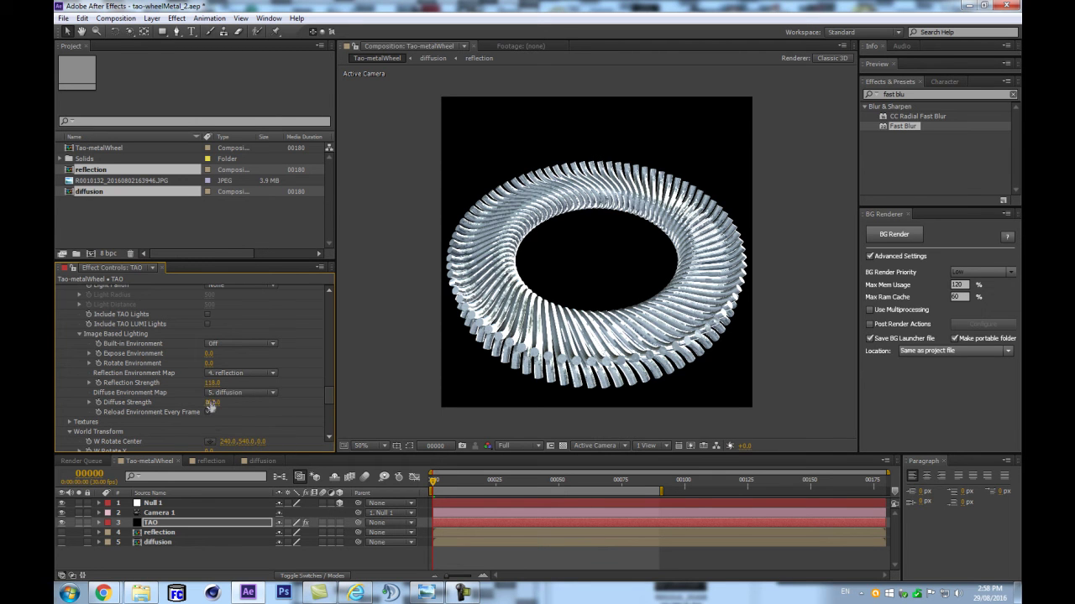
left_click_drag(162, 406, 196, 387)
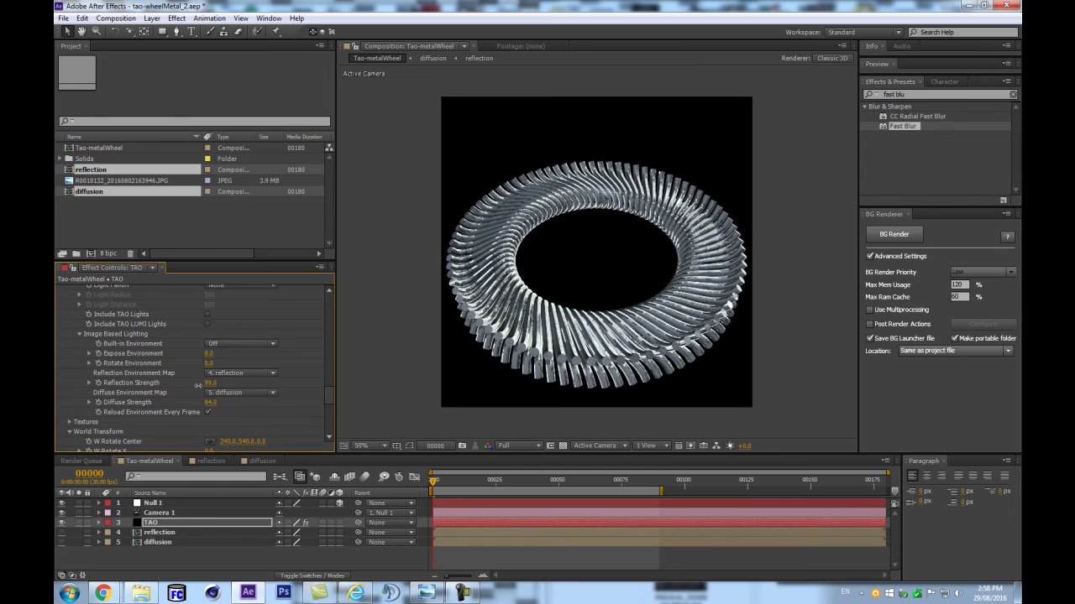
Step: Adjust Tao's ambient occlusion to AO Intensity 51 and AO Lift 0.13
scroll(714, 256, "down", 2)
scroll(690, 248, "up", 2)
scroll(70, 417, "down", 10)
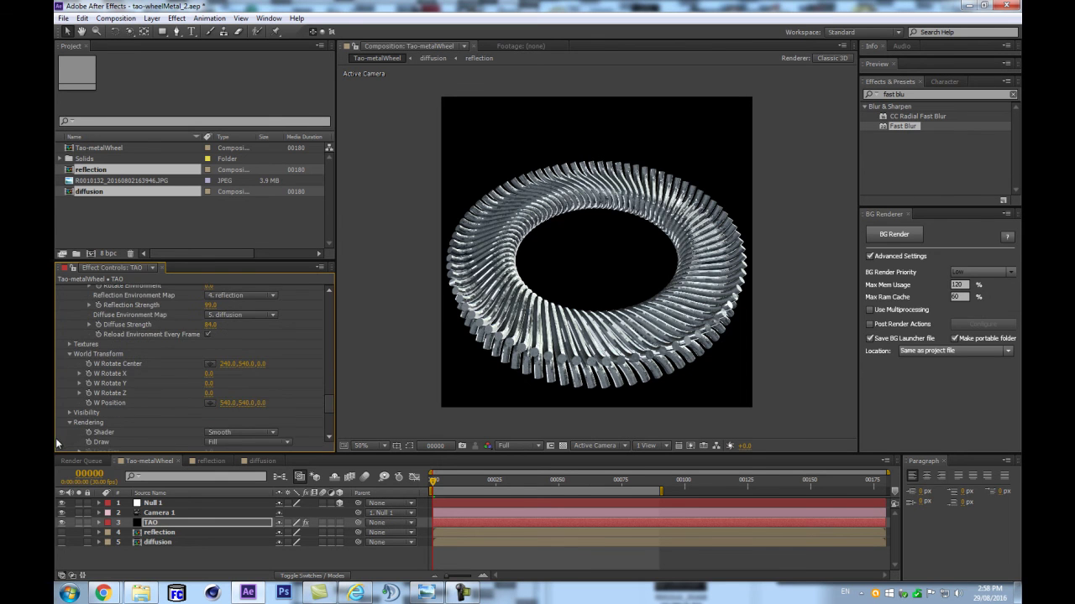
mouse_move(212, 395)
left_mouse_down()
mouse_move(254, 384)
mouse_move(223, 399)
left_mouse_up()
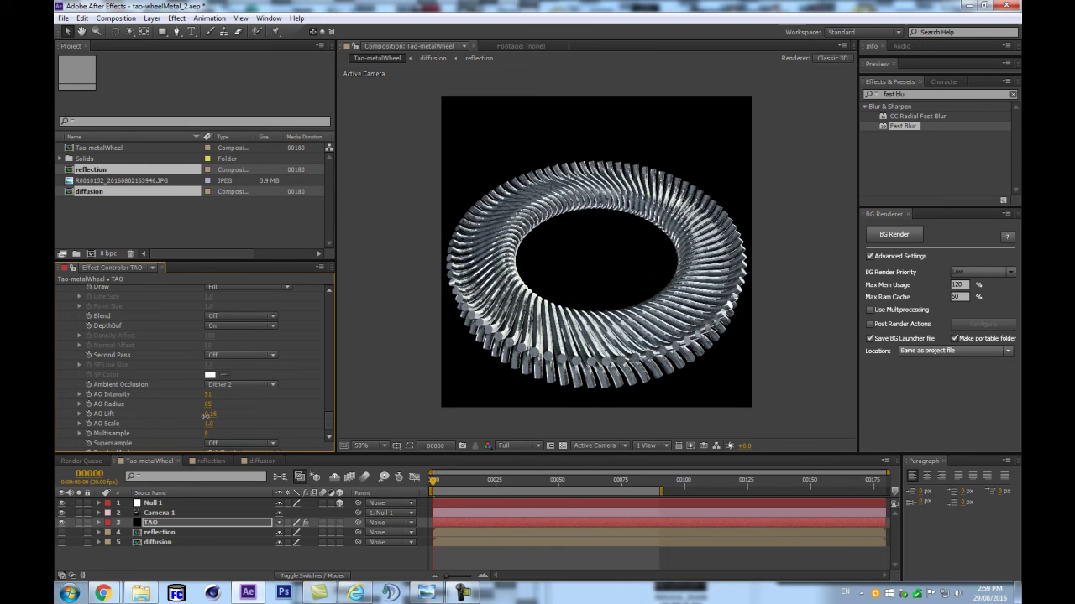
left_click_drag(205, 418, 208, 417)
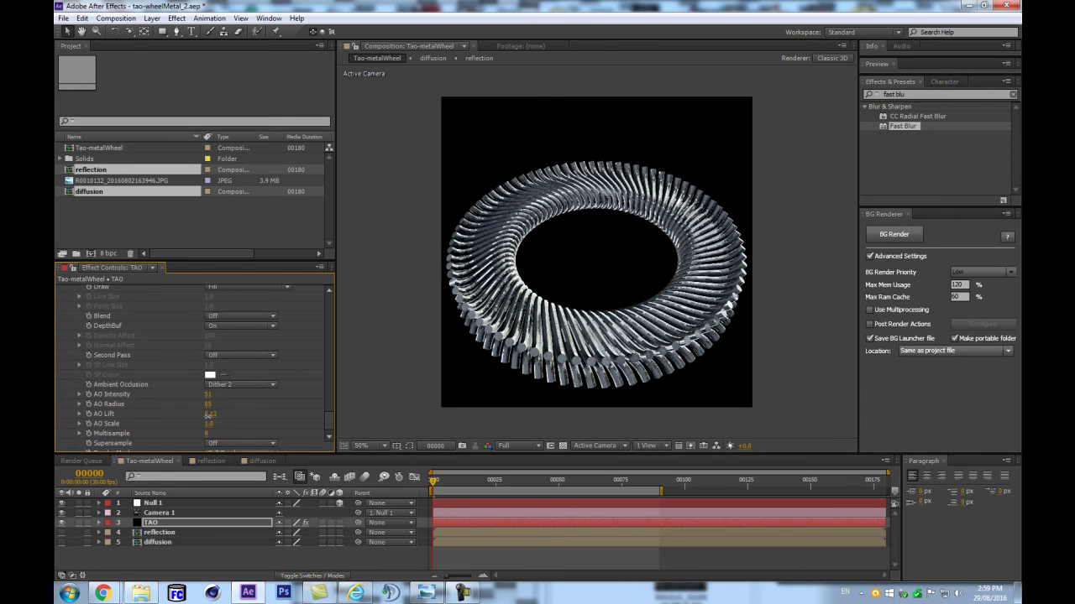
scroll(563, 333, "up", 1)
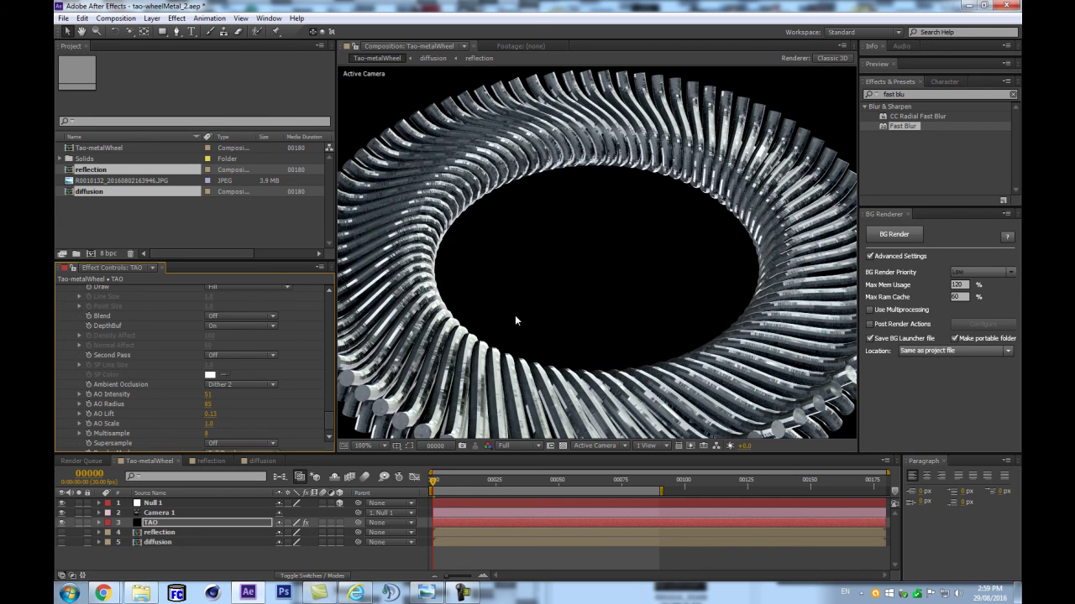
key("comma")
Step: Try the Flat shader in Tao's Rendering settings and undo the change
scroll(231, 346, "up", 3)
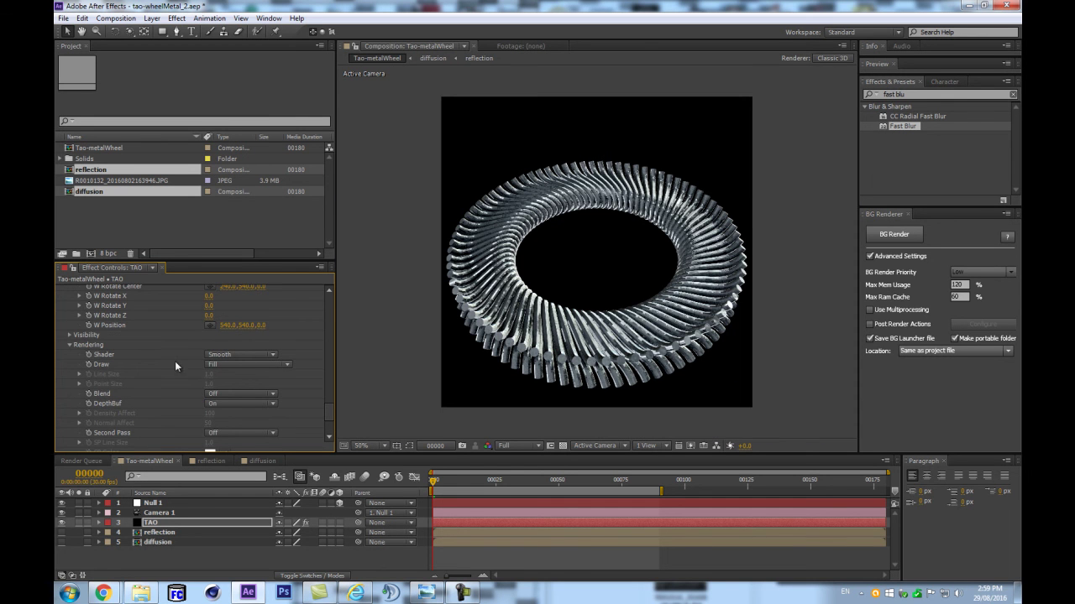
left_click(241, 352)
left_click(244, 393)
key("period")
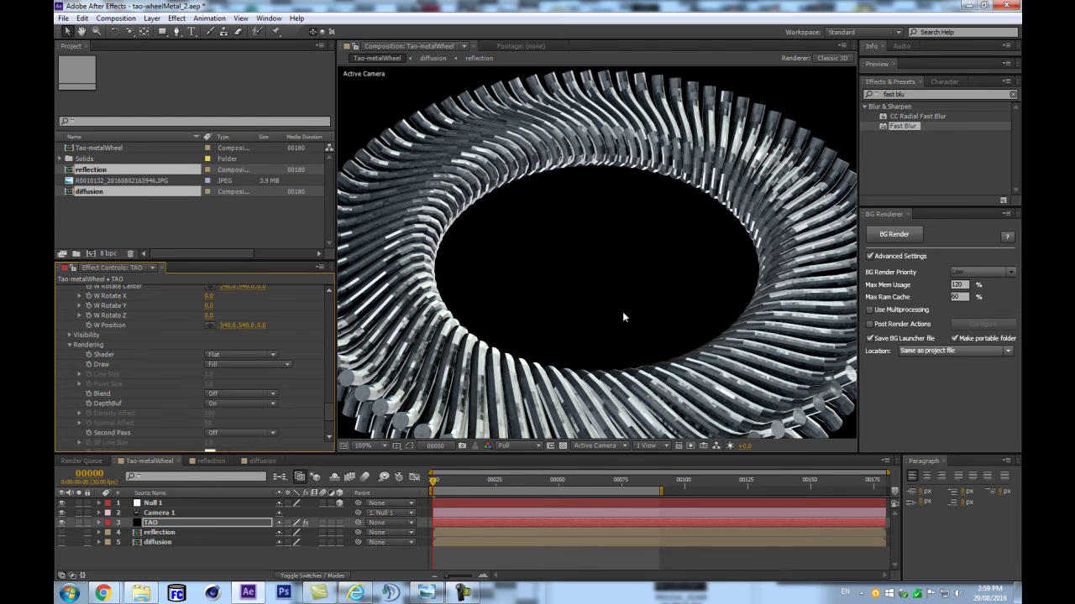
key("ctrl+z")
Step: Set the number of Sides in Tao's Segment settings to 32
scroll(289, 366, "up", 3)
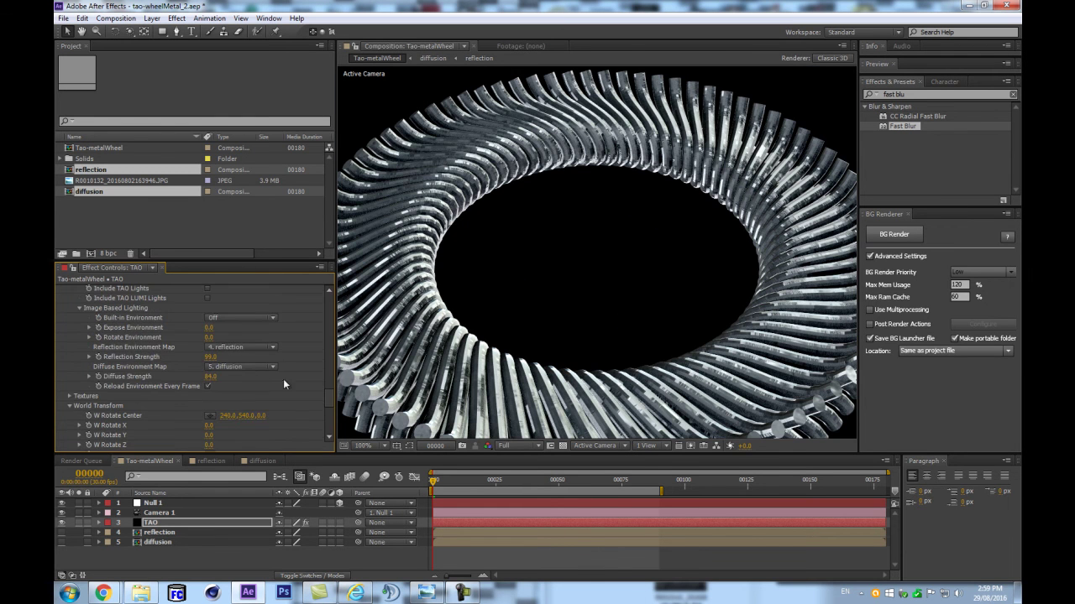
left_click_drag(324, 395, 327, 287)
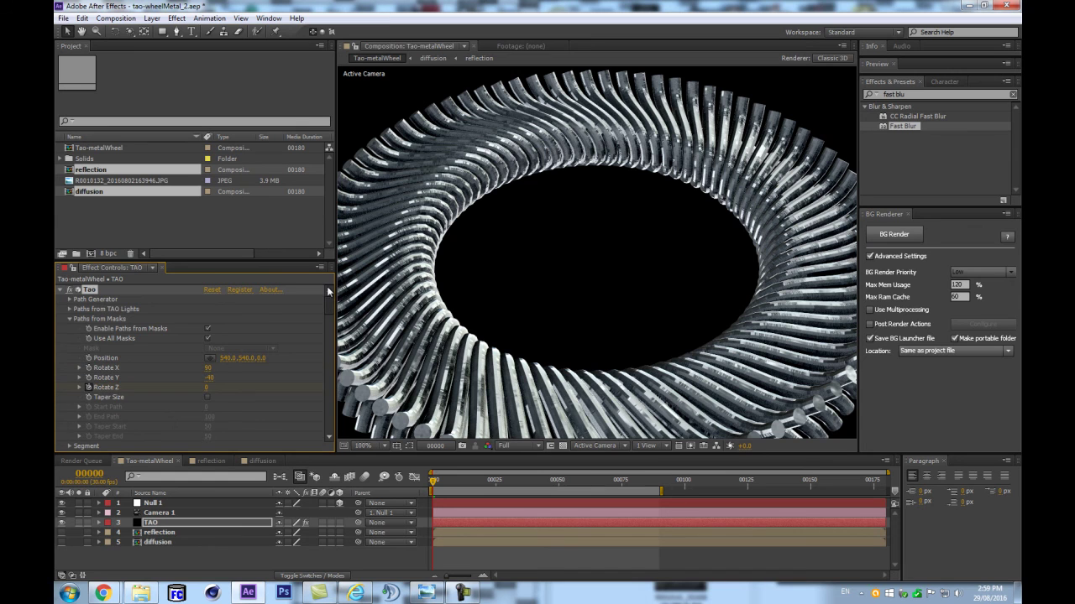
left_click(69, 320)
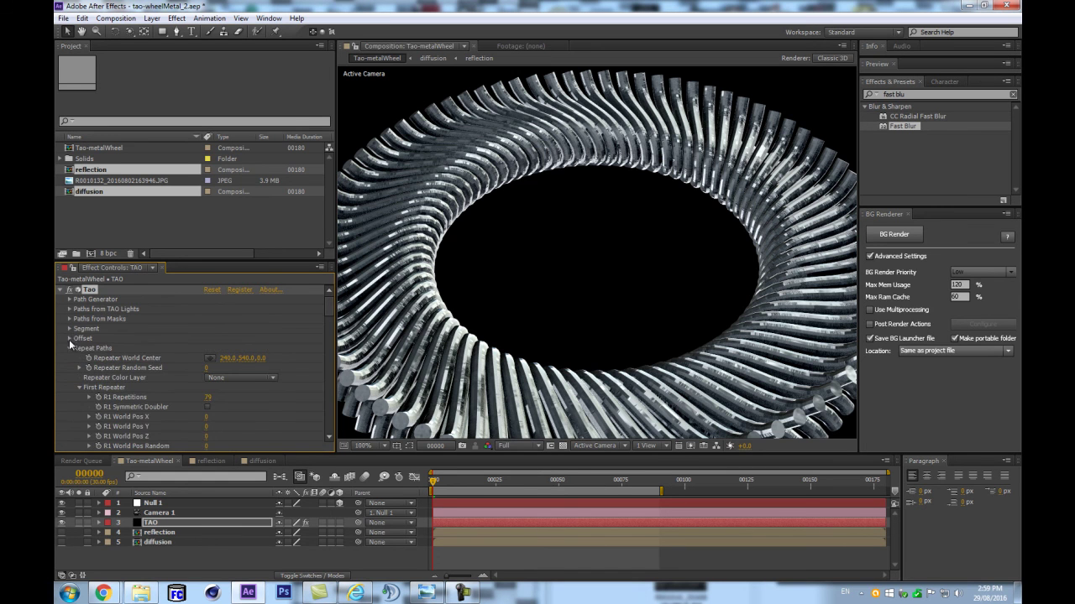
left_click(70, 328)
scroll(210, 336, "down", 2)
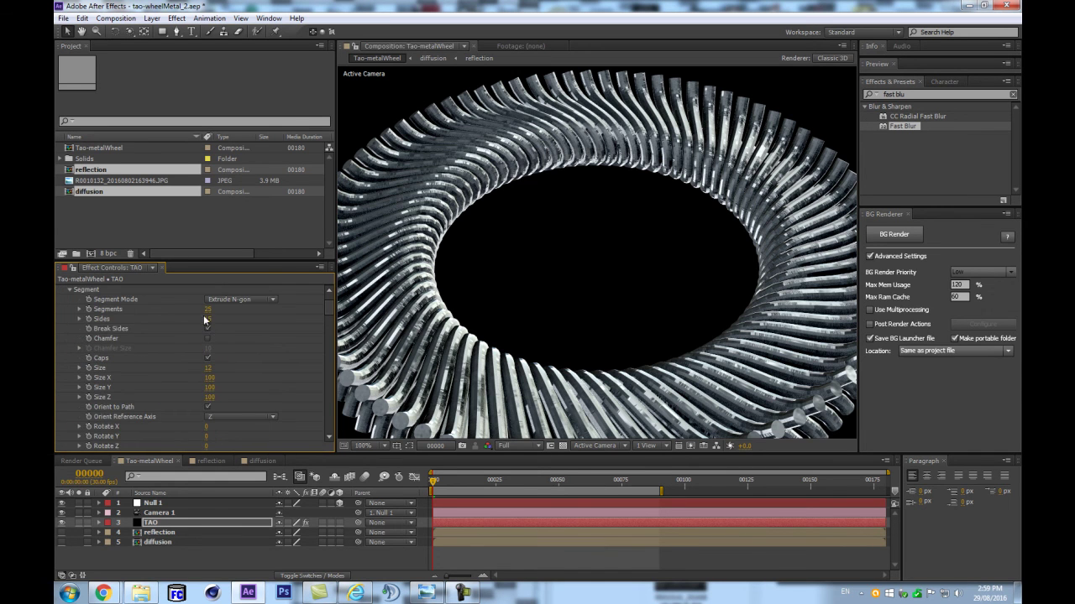
left_click(209, 320)
type("32")
key("Return")
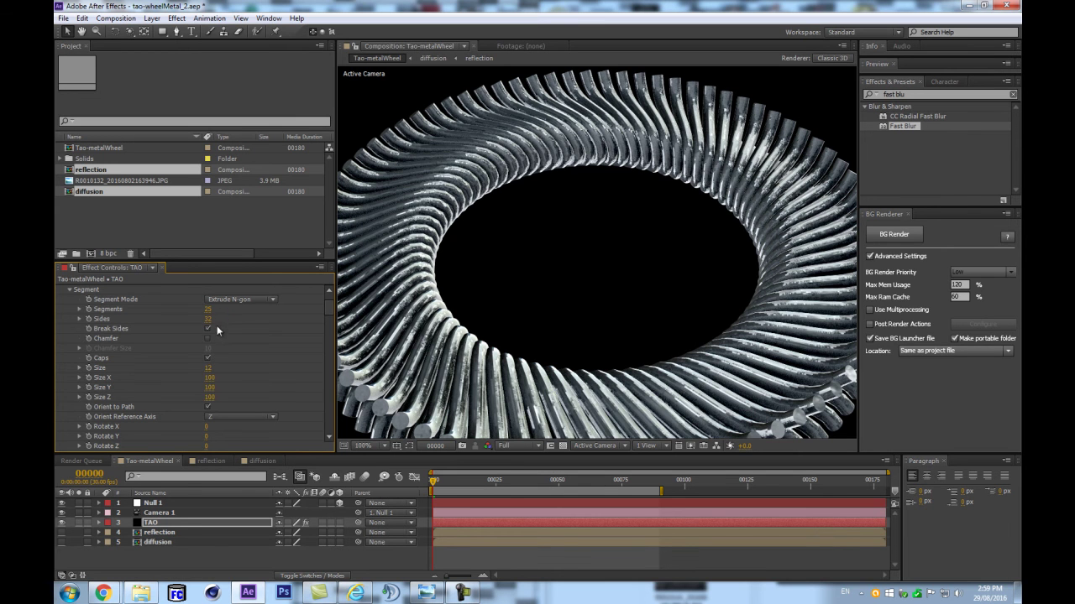
Step: Go to frame 18 and raise the Tao tube's Segments to 180
left_click_drag(431, 480, 479, 484)
scroll(566, 293, "down", 2)
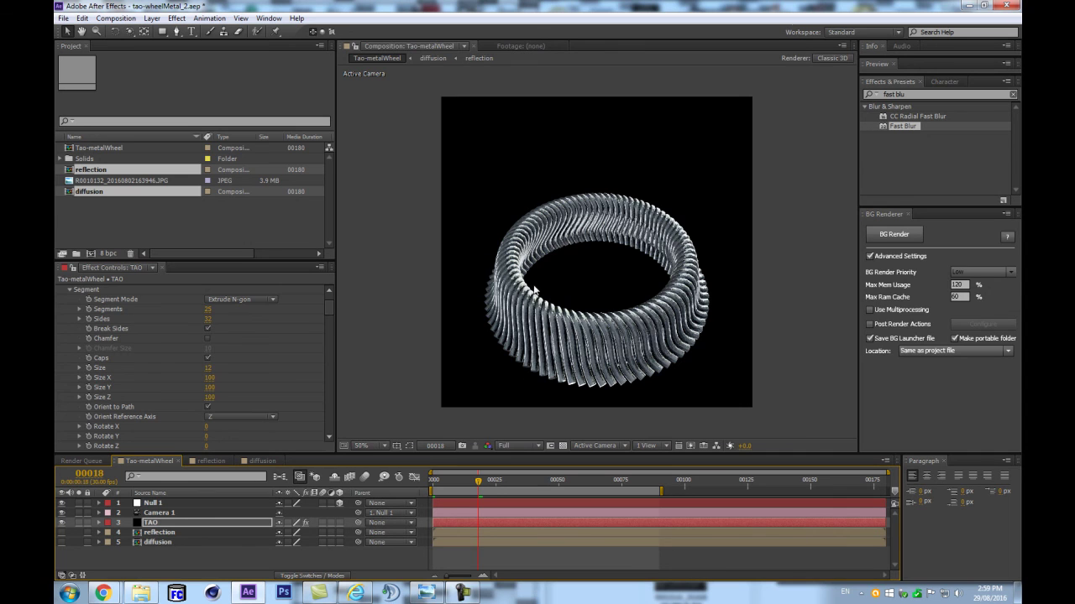
left_click(206, 311)
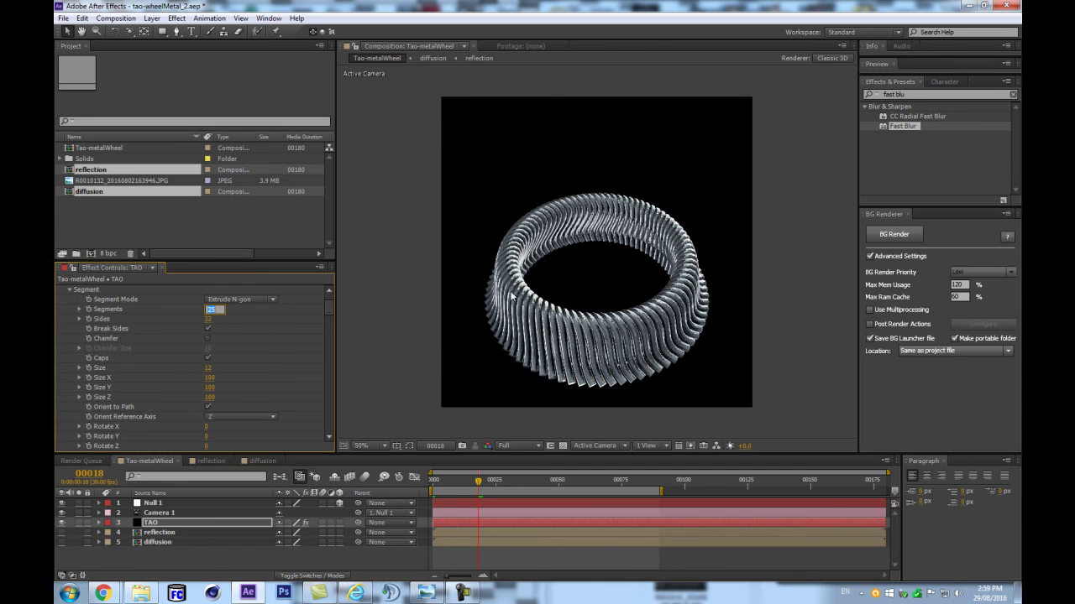
scroll(583, 247, "up", 2)
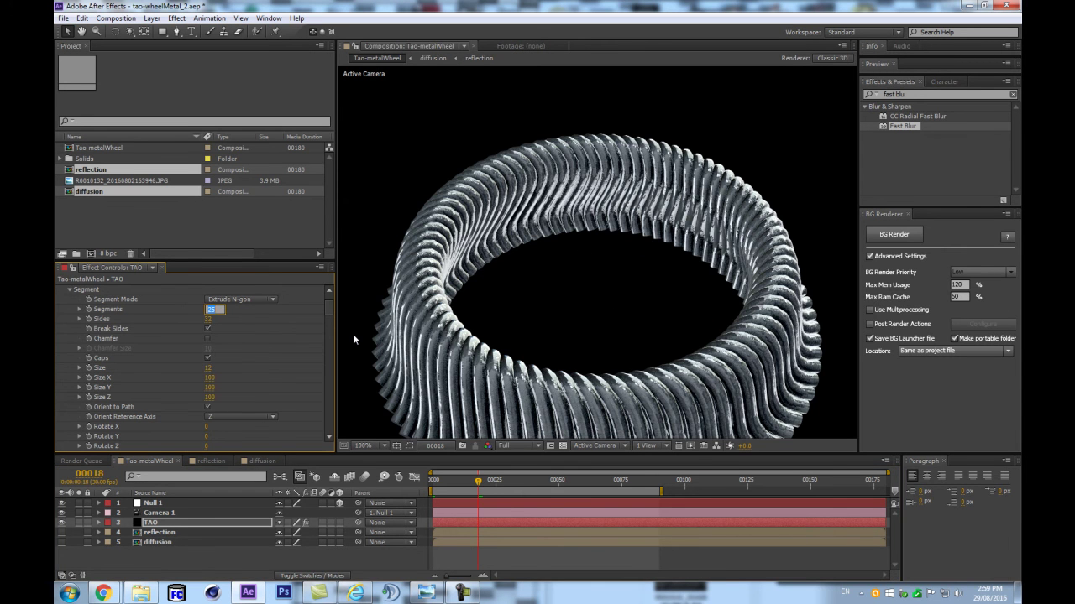
type("180")
key("Return")
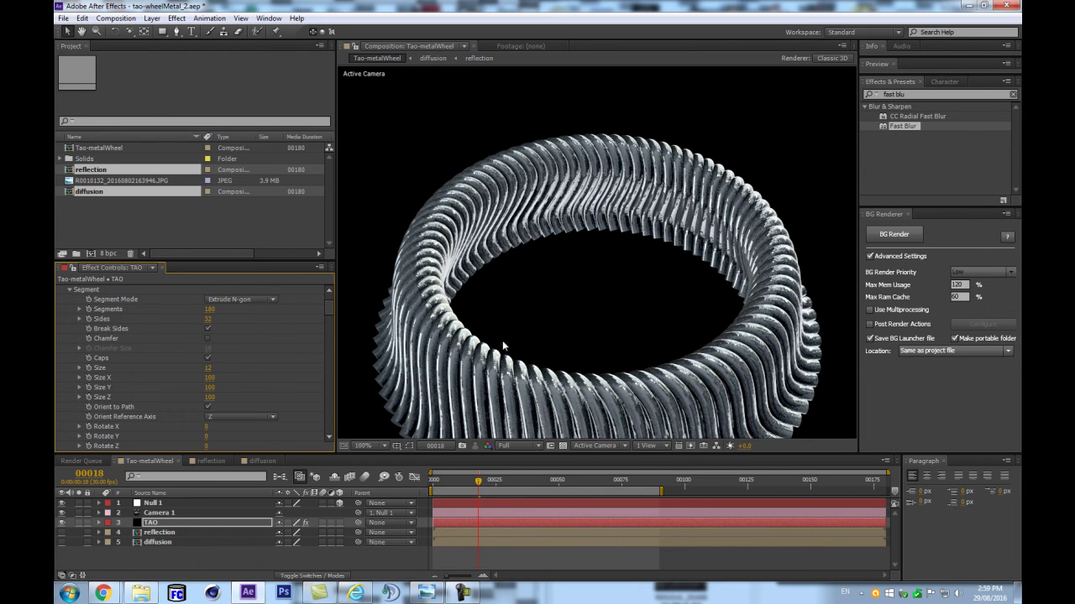
Step: Inspect the wheel's tubes up close and reduce Segments to 160
scroll(562, 341, "up", 2)
scroll(647, 352, "down", 2)
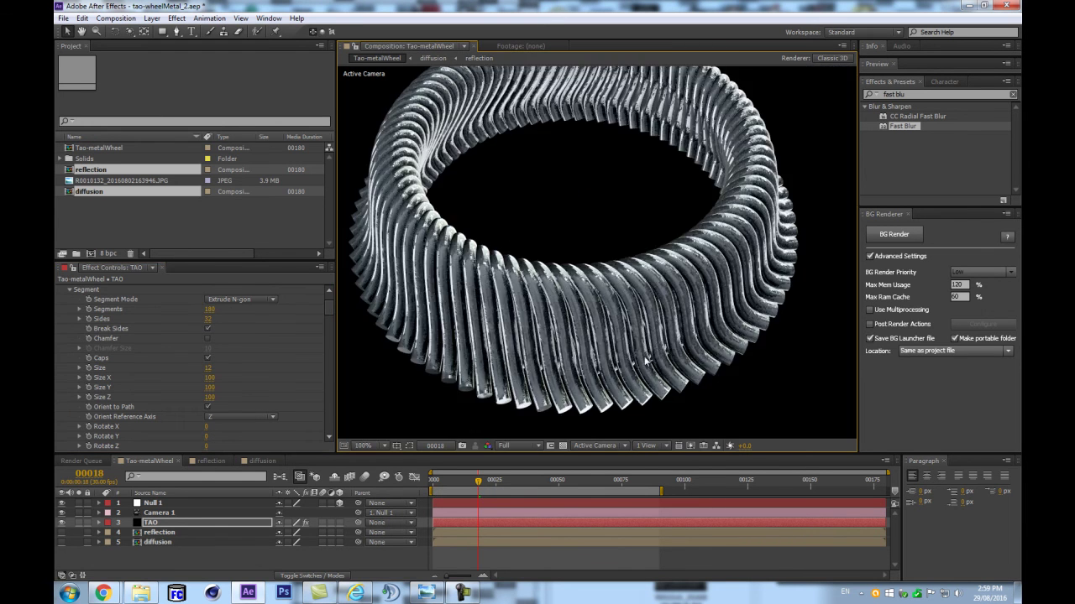
left_click(209, 309)
type("160")
key("Return")
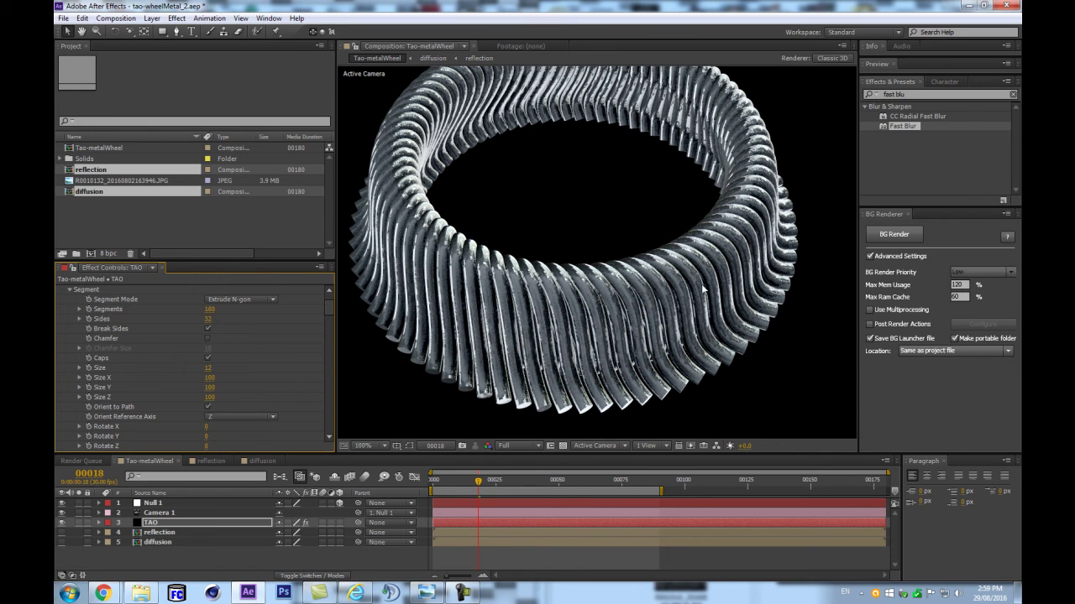
Step: Set R2 Repetitions to 1 in the Second Repeater settings of the Tao effect
scroll(603, 267, "down", 1)
scroll(86, 350, "down", 10)
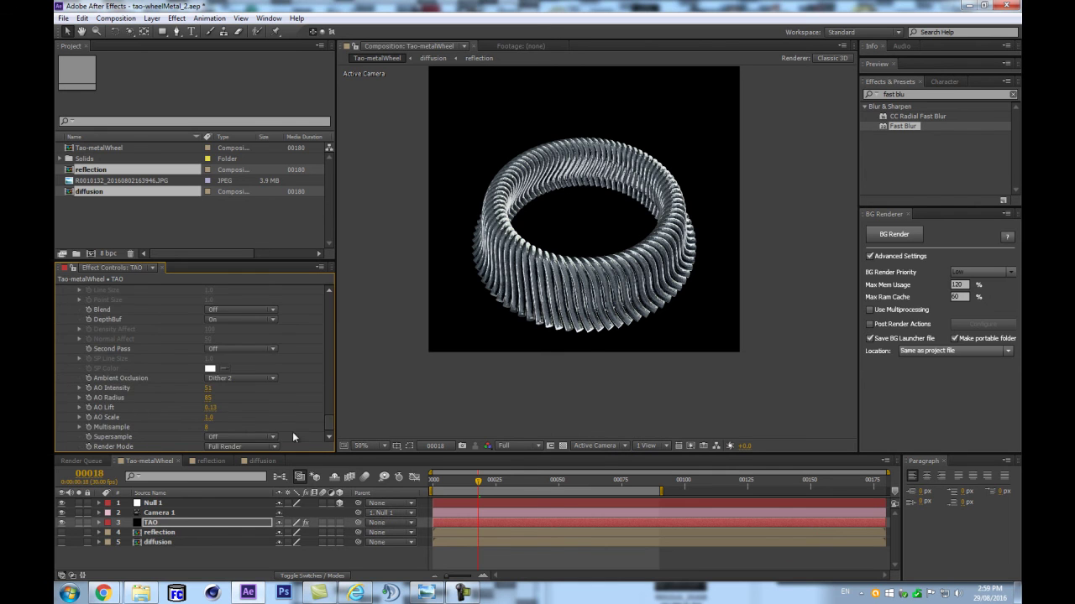
scroll(86, 353, "up", 4)
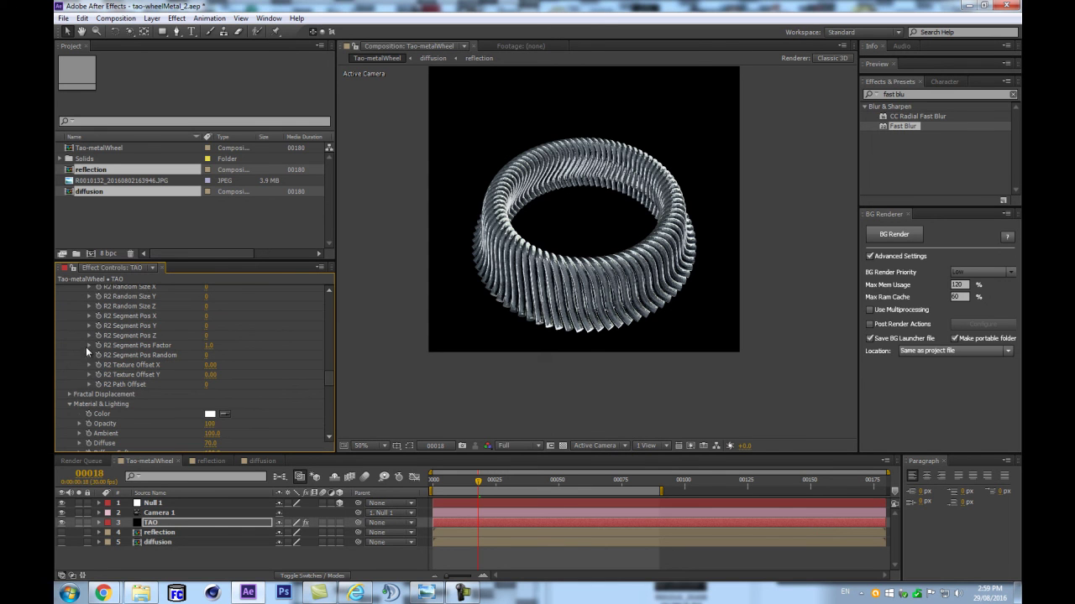
left_click(73, 404)
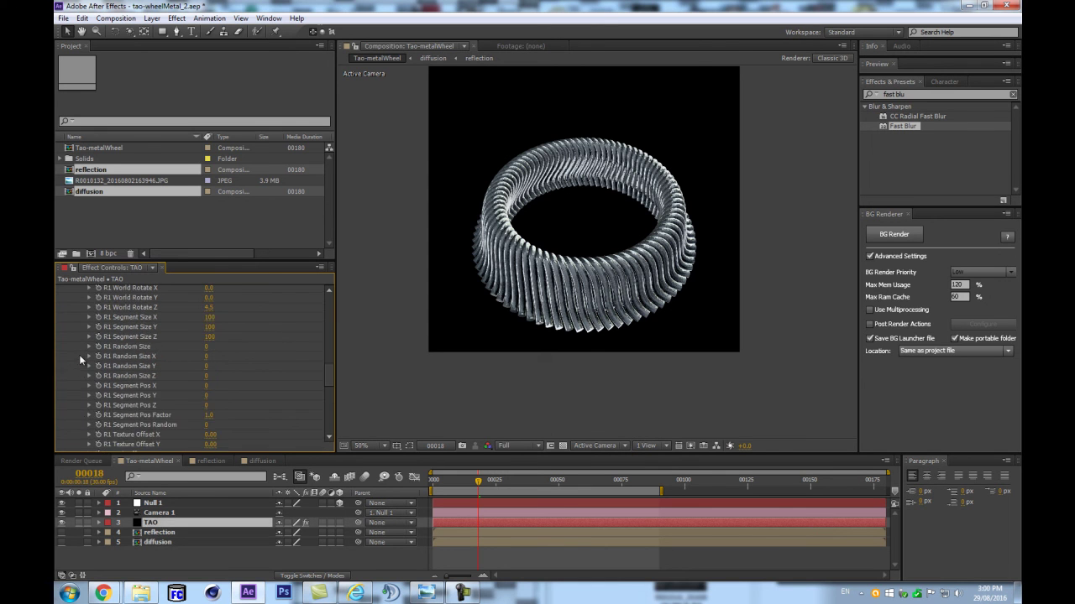
scroll(77, 357, "up", 6)
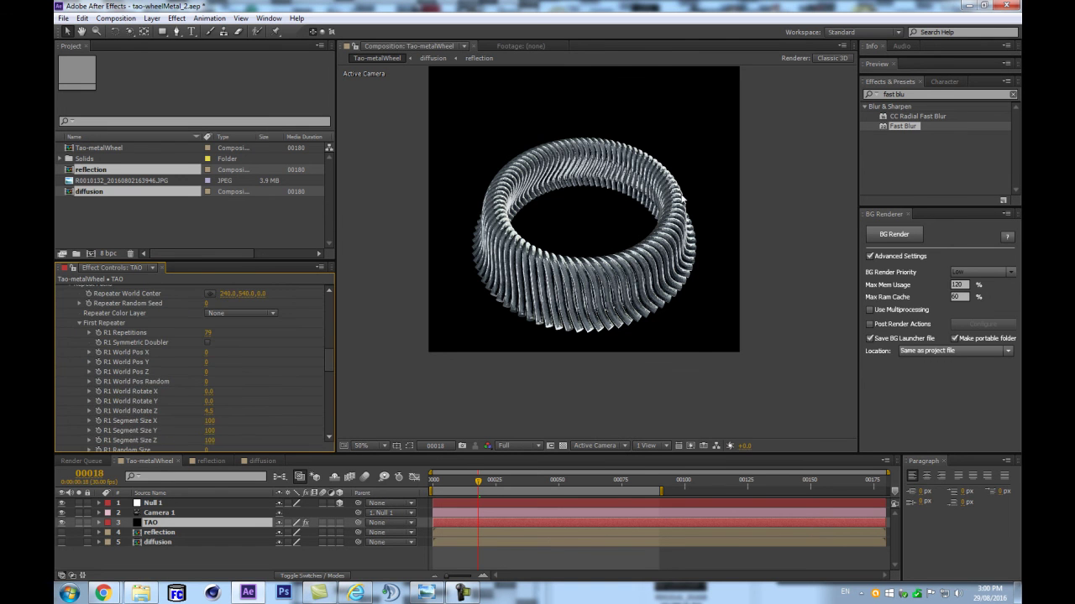
scroll(184, 349, "down", 8)
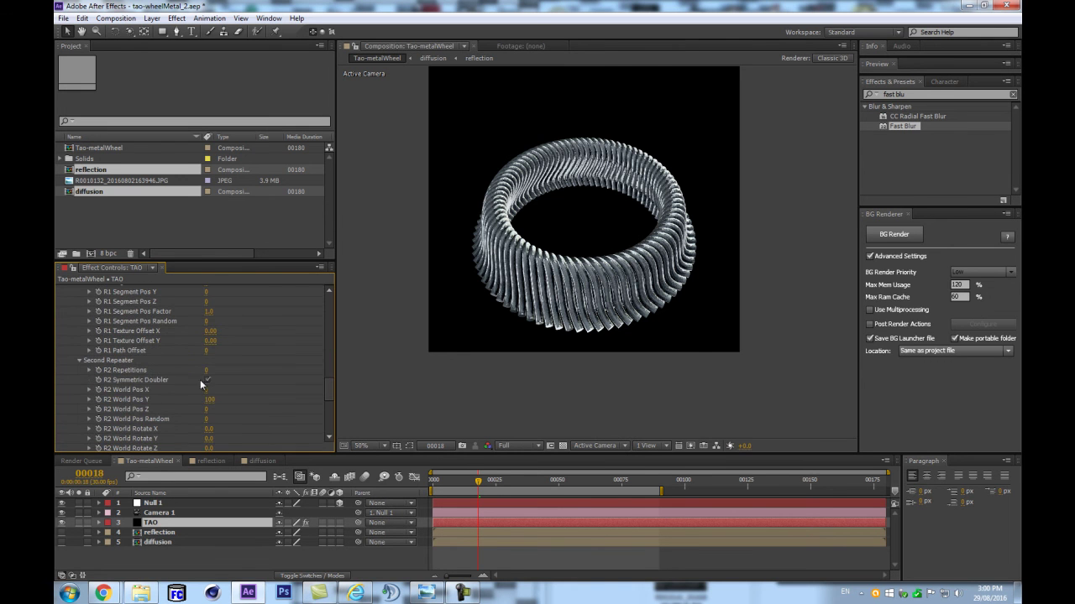
scroll(212, 355, "down", 3)
left_click(207, 320)
type("1")
key("Return")
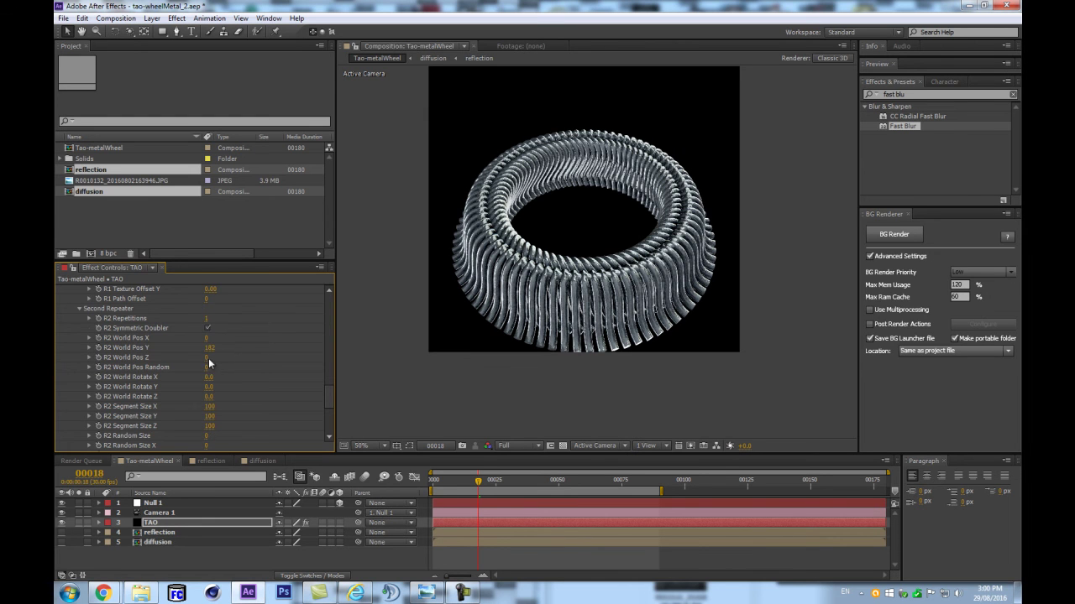
Step: Try an R2 World Pos Y of 319 with 2 R2 Repetitions, and undo the repetitions change
left_click_drag(278, 334, 361, 320)
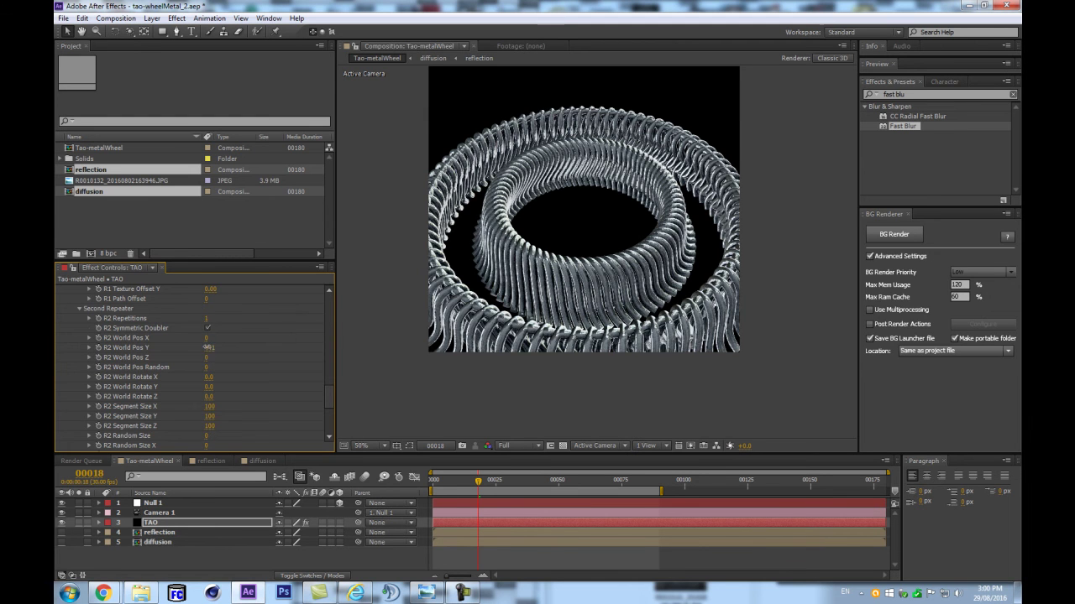
left_click_drag(165, 354, 147, 357)
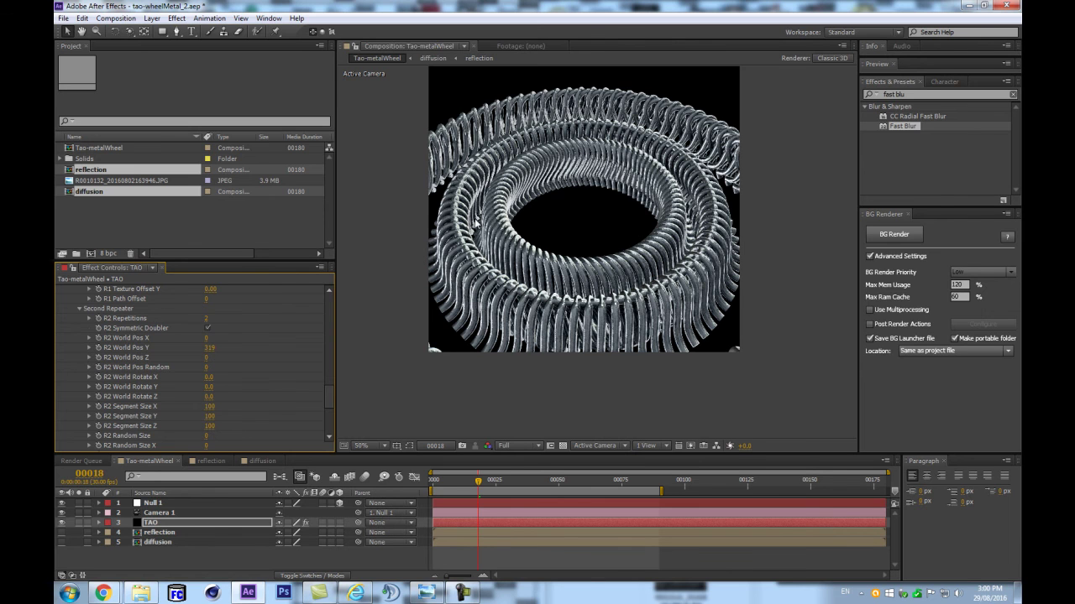
key("ctrl+z")
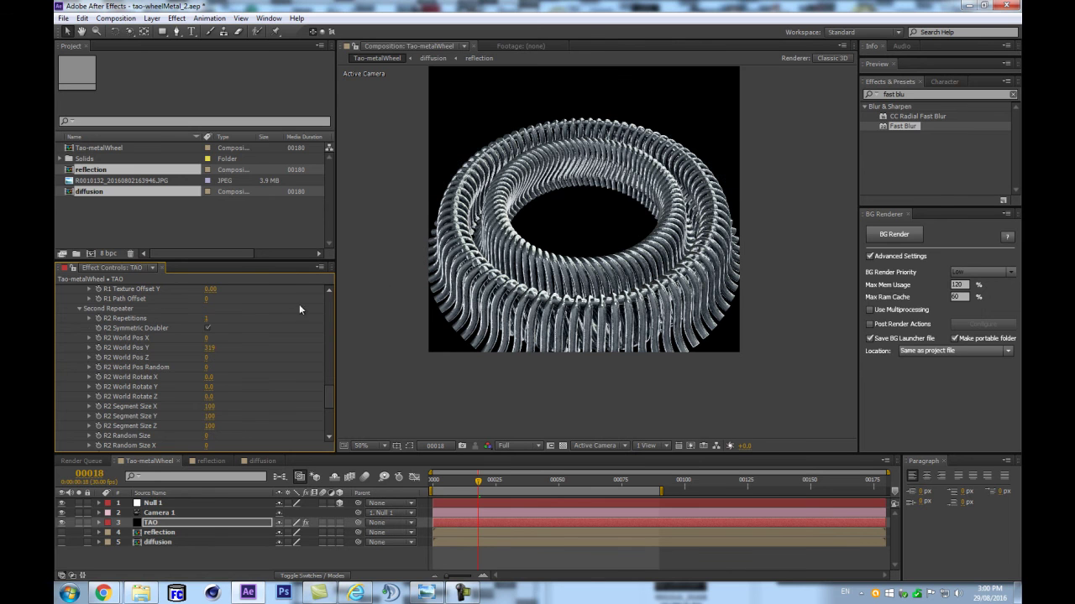
Step: Set the second repeater's R2 World Pos Y to 0
left_click(209, 348)
type("0")
key("Return")
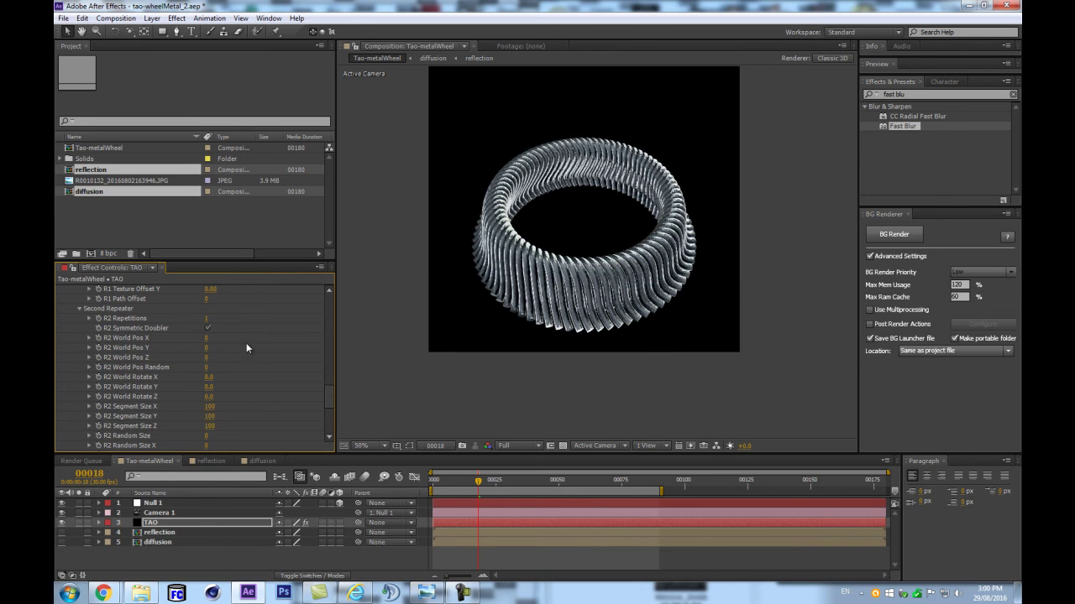
Step: Offset the second repeater's rings by setting R2 Segment Pos X to -20, raising Segment Pos Y and lowering Segment Pos Factor to 0.9
scroll(248, 361, "down", 4)
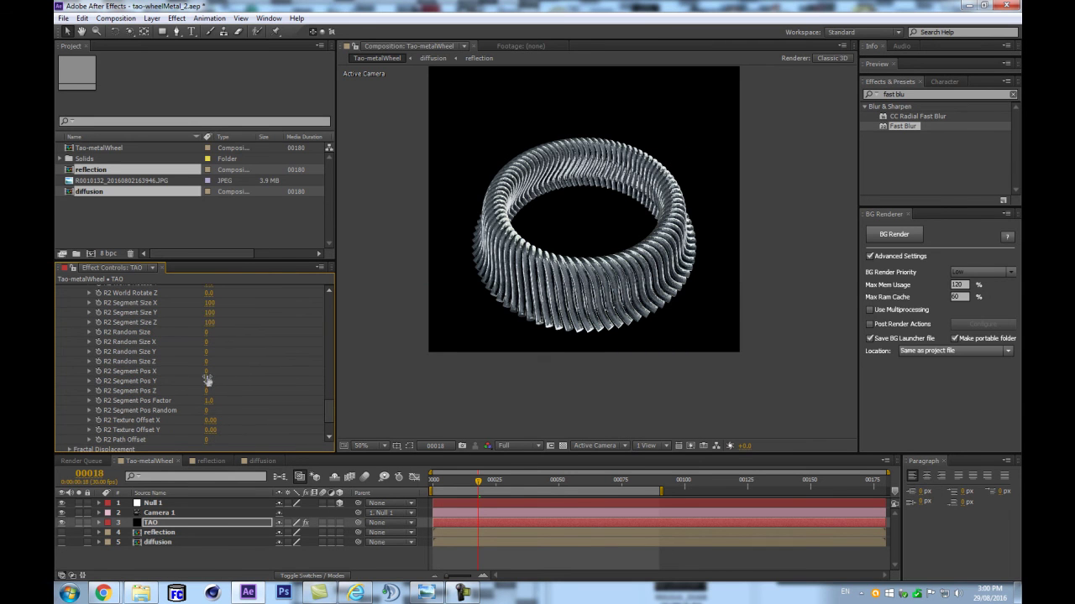
left_click_drag(206, 375, 220, 369)
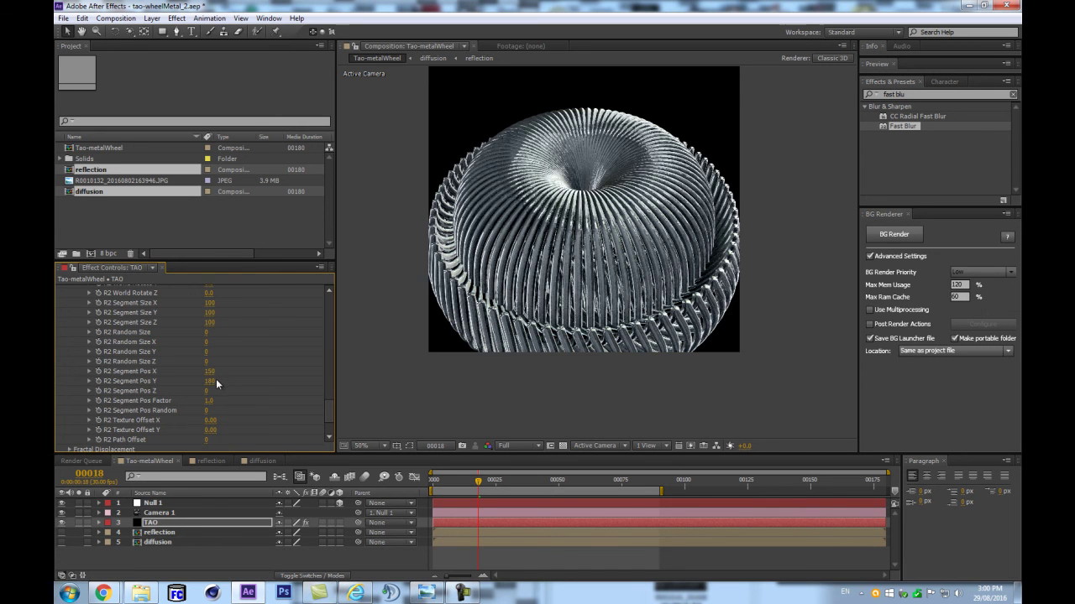
left_click_drag(209, 372, 198, 371)
scroll(220, 347, "up", 2)
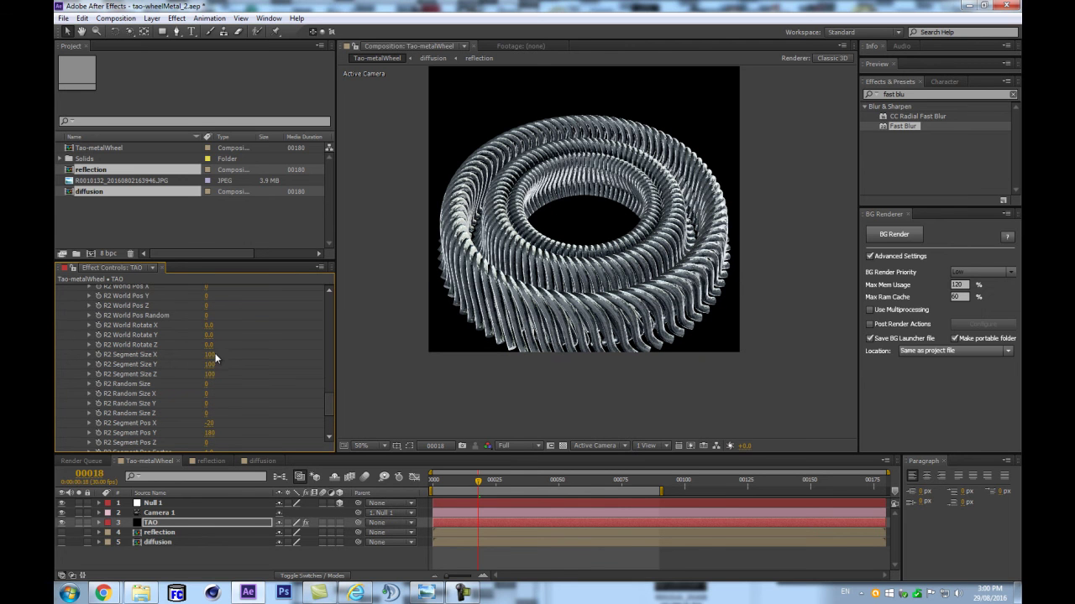
scroll(232, 384, "down", 2)
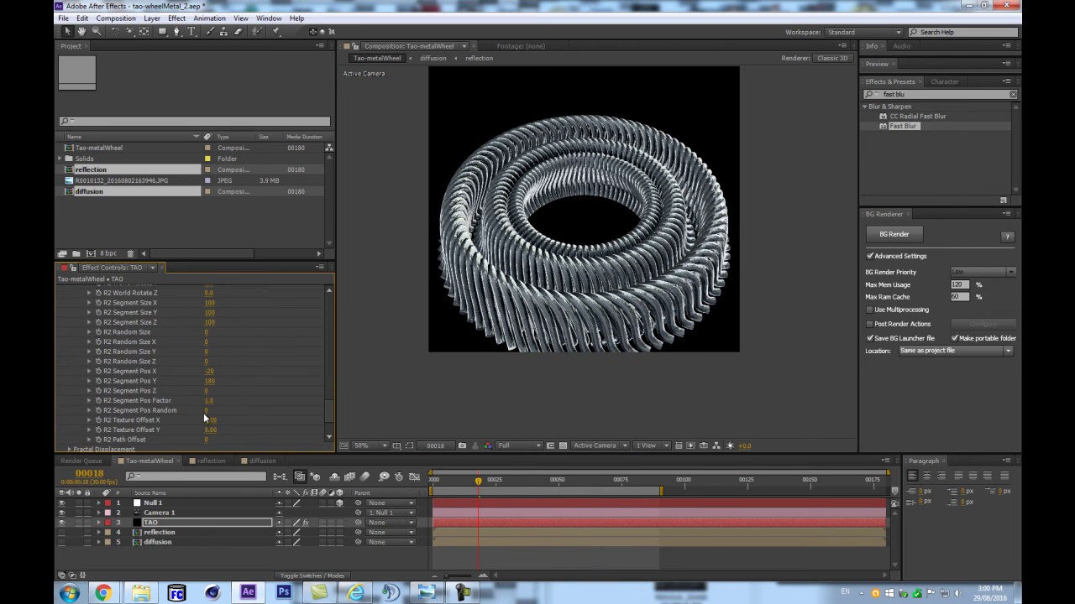
left_click_drag(205, 401, 204, 402)
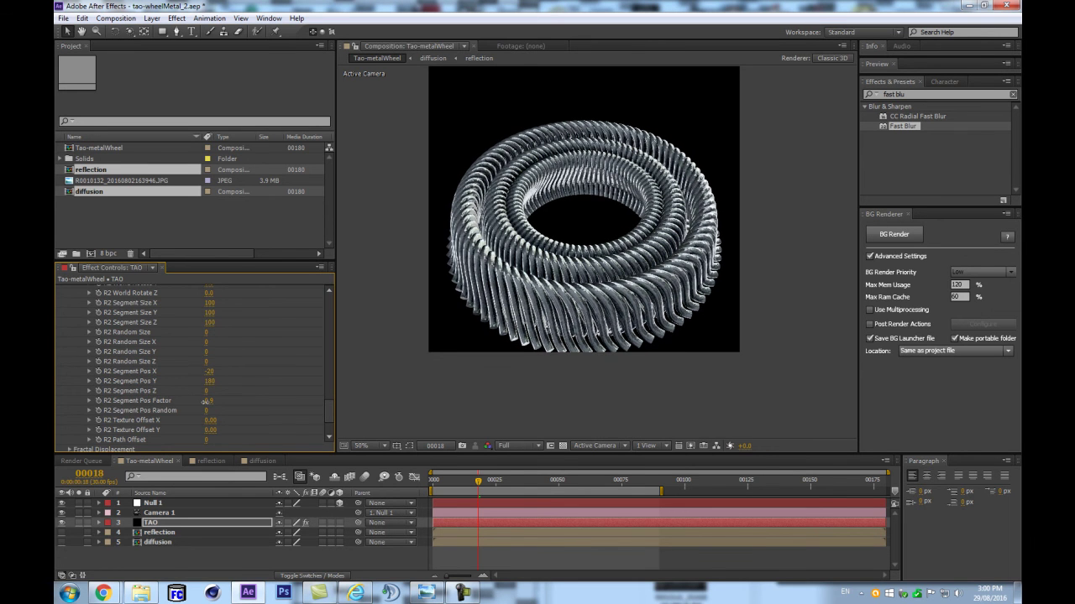
Step: Lower the composition's preview resolution to Quarter and play a RAM preview of the wheel animation
left_click(231, 552)
left_click(515, 448)
left_click(519, 516)
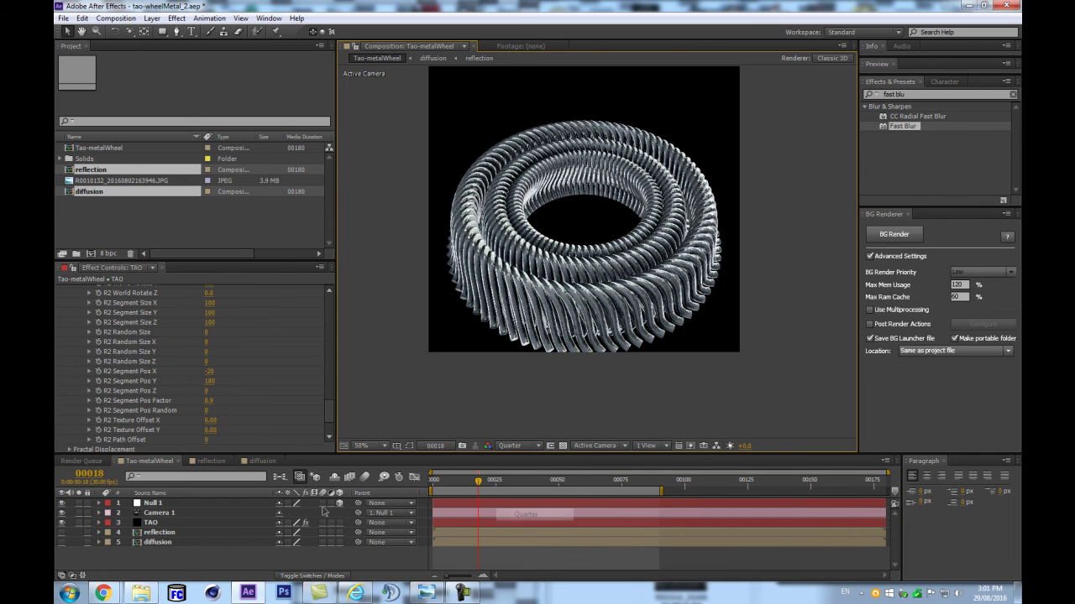
left_click(279, 563)
key("KP_0")
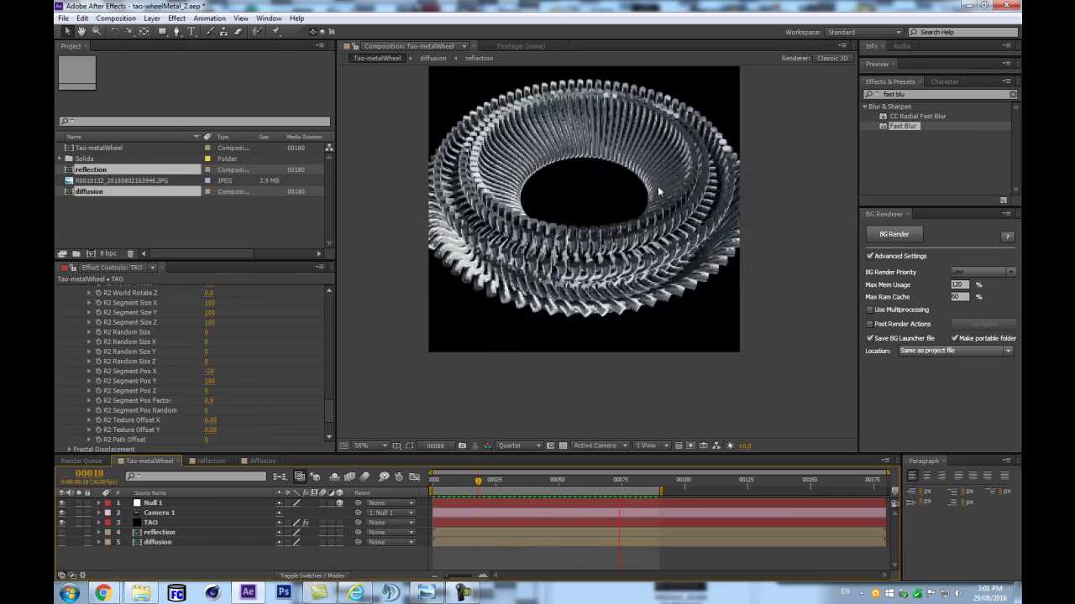
key("space")
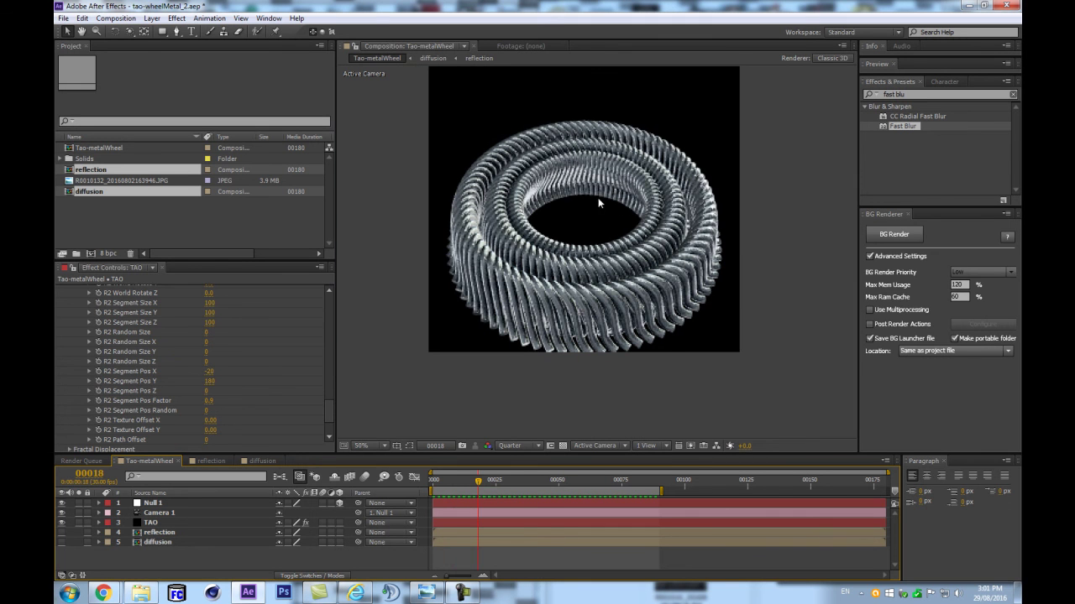
Step: Reframe the camera view with the camera tools so the whole wheel fits inside the composition frame
key("c")
key("c")
key("c")
left_click_drag(541, 164, 543, 164)
left_click_drag(795, 242, 798, 243)
scroll(819, 257, "up", 2)
scroll(815, 256, "down", 3)
scroll(800, 256, "up", 1)
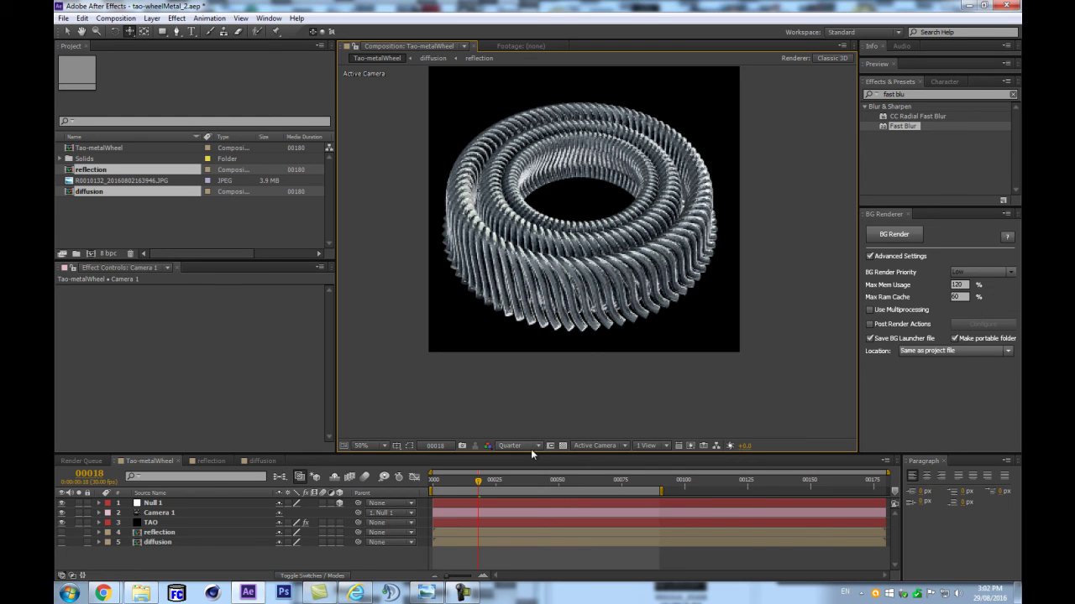
left_click(462, 593)
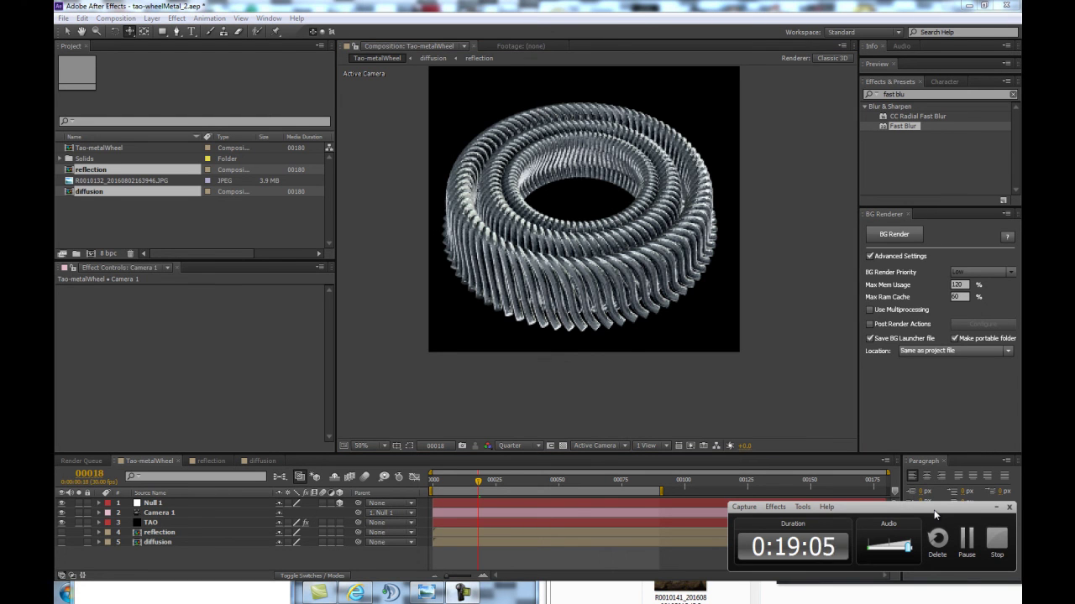